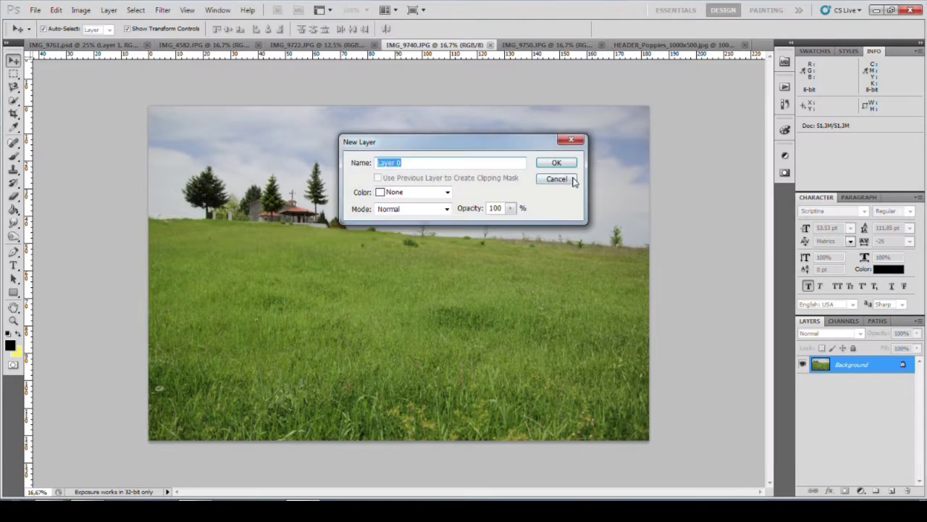
Unlock the grass photo as Layer 0 and halve its image size to 50%
{"action": "left_click", "coordinate": [556, 162]}
{"action": "left_click", "coordinate": [81, 10]}
{"action": "left_click", "coordinate": [91, 106]}
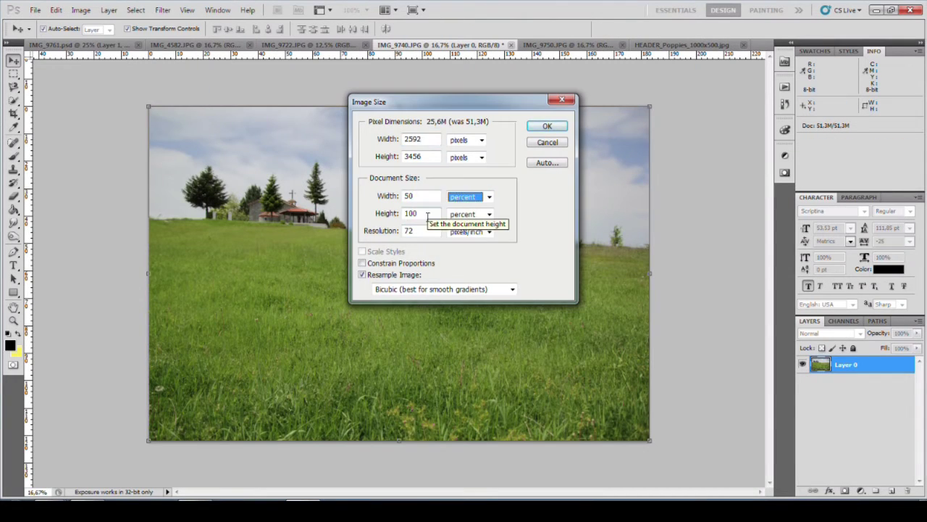
{"action": "left_click", "coordinate": [547, 128]}
{"action": "key", "text": "ctrl+0"}
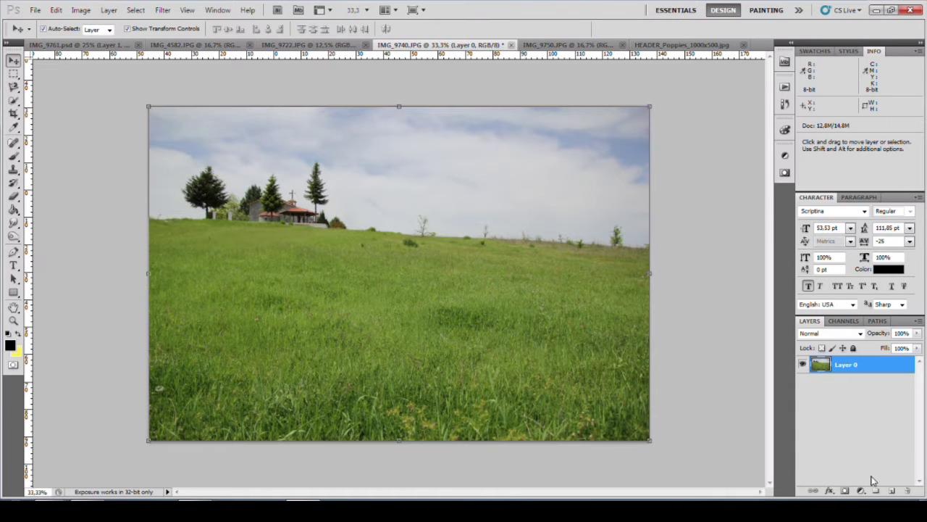
Add a layer mask to Layer 0 and gradient-fade its sky down to the horizon
{"action": "left_click", "coordinate": [845, 491]}
{"action": "left_click", "coordinate": [14, 207]}
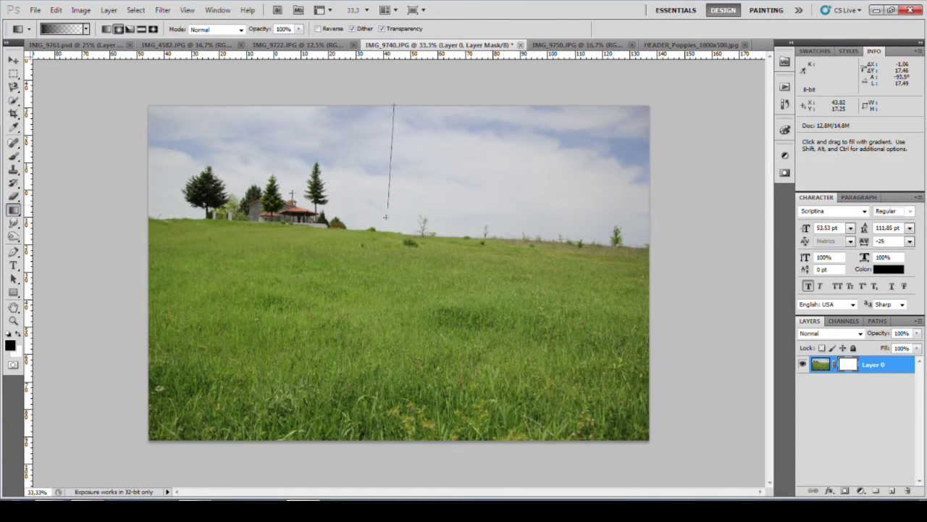
{"action": "left_click_drag", "start_coordinate": [394, 106], "coordinate": [386, 216]}
{"action": "left_click_drag", "start_coordinate": [401, 125], "coordinate": [399, 276]}
{"action": "left_click", "coordinate": [301, 45]}
Place the IMG_9750 sky beneath Layer 0, then bring up the IMG_9722 man photo
{"action": "left_click", "coordinate": [565, 45]}
{"action": "key", "text": "v"}
{"action": "key", "text": "ctrl+bracketleft"}
{"action": "left_click", "coordinate": [873, 365]}
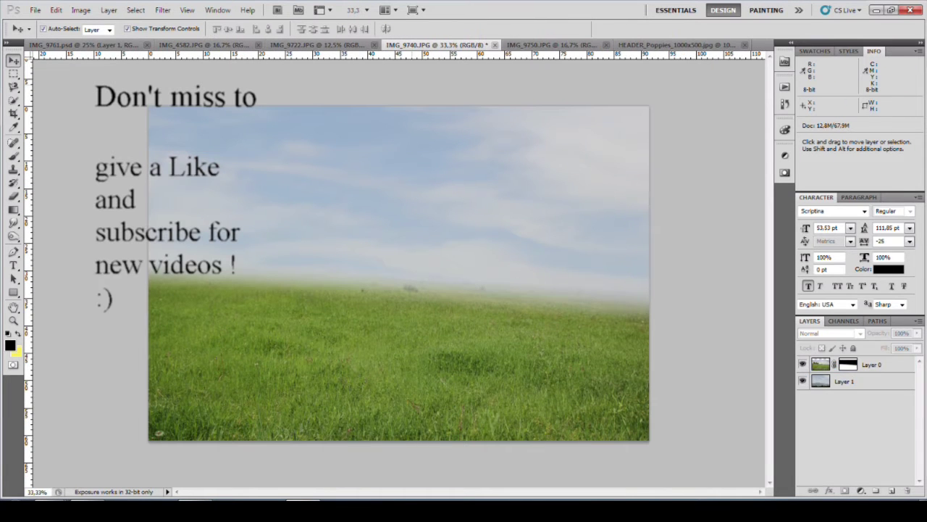
{"action": "left_click", "coordinate": [321, 45]}
{"action": "key", "text": "ctrl+plus"}
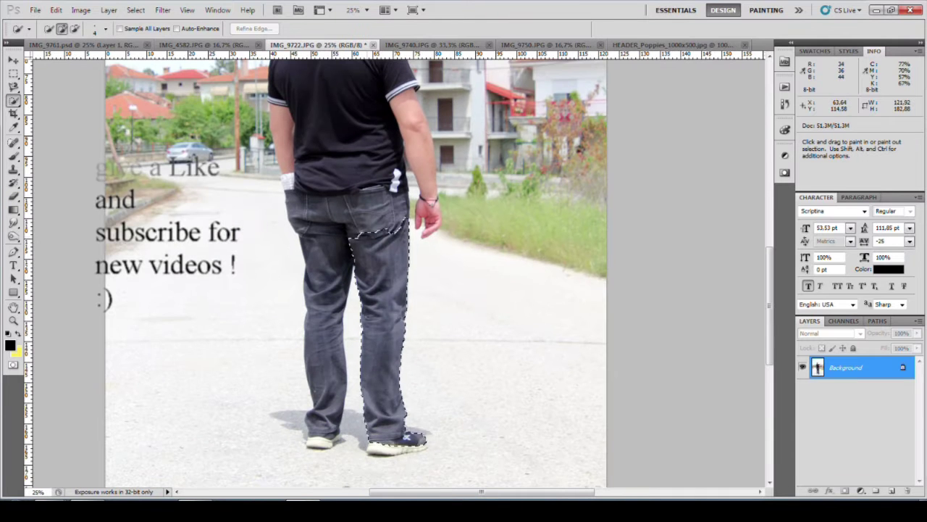
Extend the Quick Selection over the man's shirt, neck and head
{"action": "left_click_drag", "start_coordinate": [341, 217], "coordinate": [331, 141]}
{"action": "key", "text": "ctrl+plus"}
{"action": "key", "text": "ctrl+plus"}
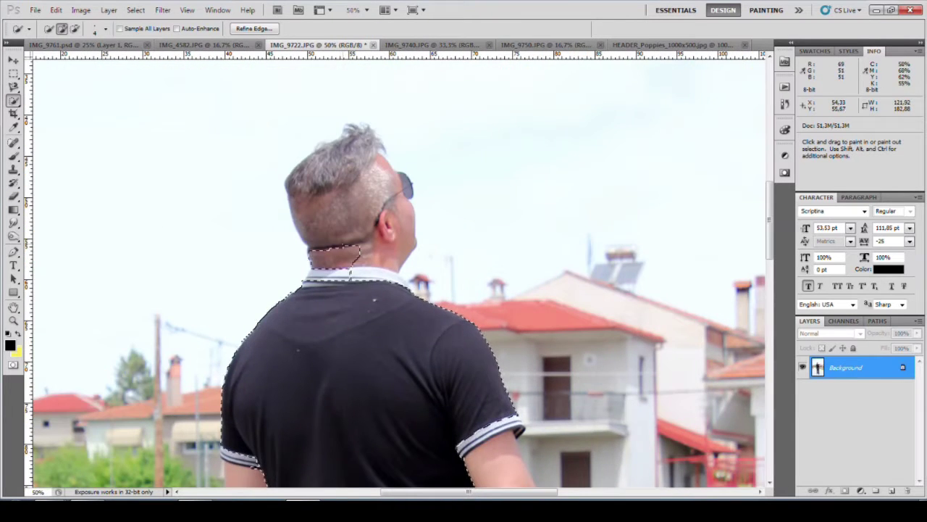
{"action": "key", "text": "ctrl+plus"}
{"action": "key", "text": "ctrl+plus"}
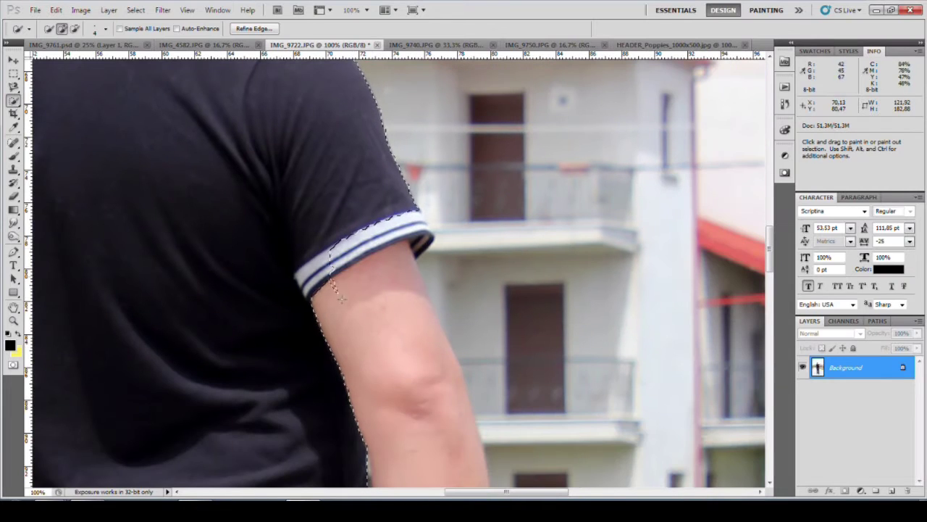
Pan around at 100% zoom to inspect the selection edges, and choose the lasso tool group
{"action": "scroll", "coordinate": [411, 376], "scroll_direction": "down", "scroll_amount": 3}
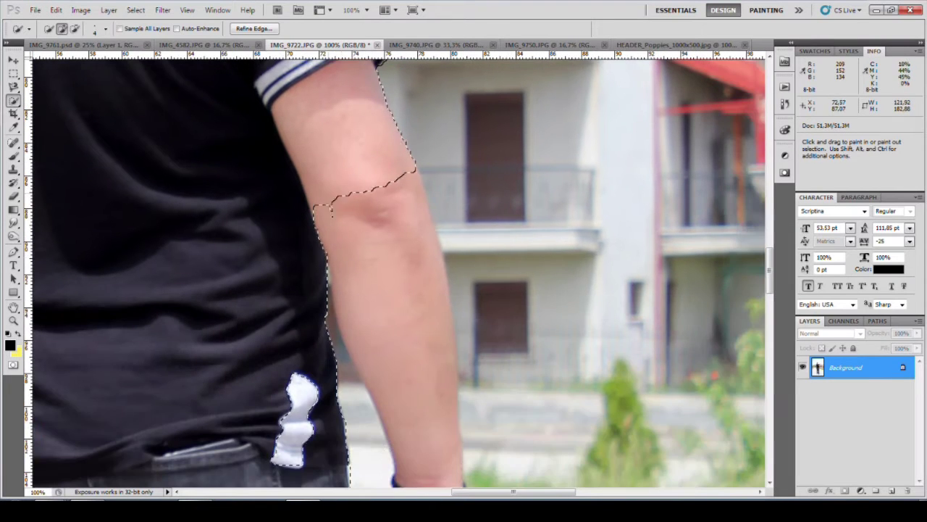
{"action": "scroll", "coordinate": [411, 375], "scroll_direction": "down", "scroll_amount": 3}
{"action": "scroll", "coordinate": [411, 376], "scroll_direction": "down", "scroll_amount": 2}
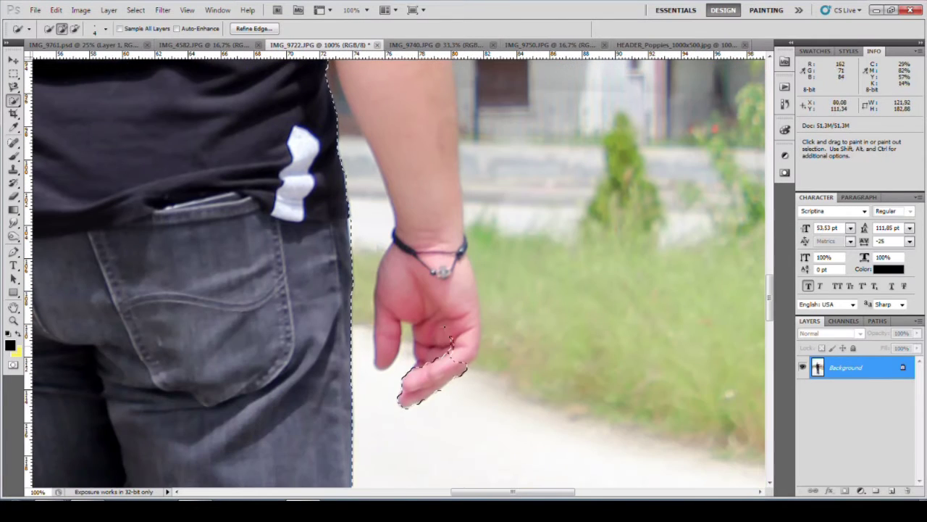
{"action": "scroll", "coordinate": [426, 234], "scroll_direction": "up", "scroll_amount": 3}
{"action": "scroll", "coordinate": [426, 234], "scroll_direction": "left", "scroll_amount": 5}
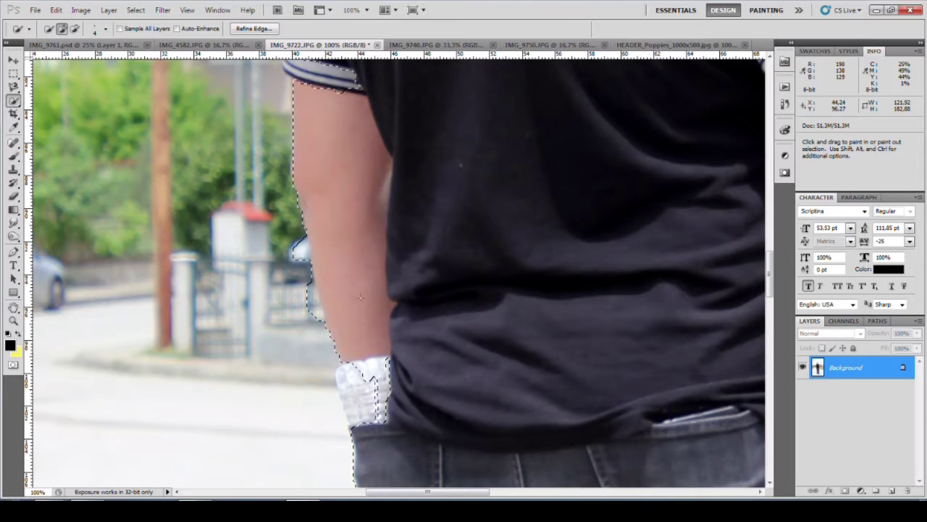
{"action": "scroll", "coordinate": [360, 296], "scroll_direction": "up", "scroll_amount": 3}
{"action": "scroll", "coordinate": [395, 272], "scroll_direction": "down", "scroll_amount": 3}
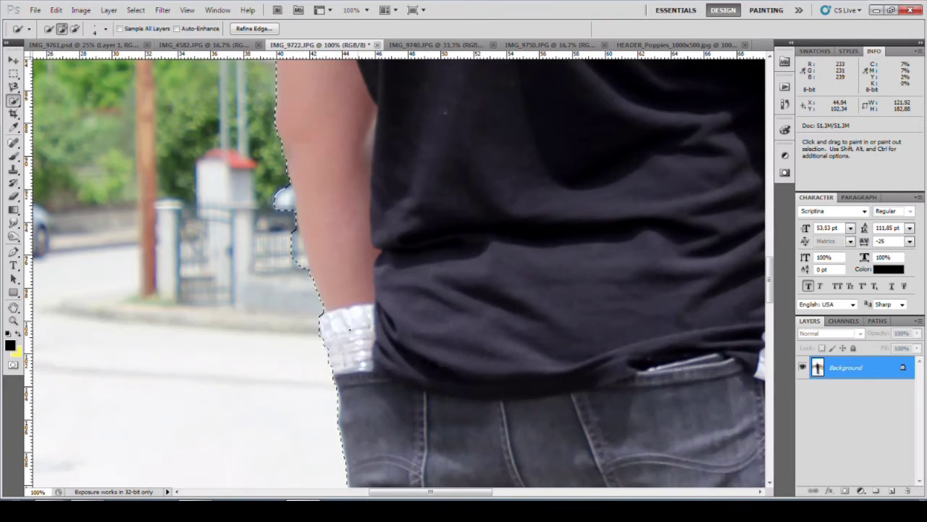
{"action": "scroll", "coordinate": [395, 272], "scroll_direction": "up", "scroll_amount": 10}
{"action": "scroll", "coordinate": [395, 272], "scroll_direction": "right", "scroll_amount": 1}
{"action": "left_click", "coordinate": [65, 86]}
{"action": "scroll", "coordinate": [356, 336], "scroll_direction": "down", "scroll_amount": 3}
{"action": "scroll", "coordinate": [355, 336], "scroll_direction": "right", "scroll_amount": 2}
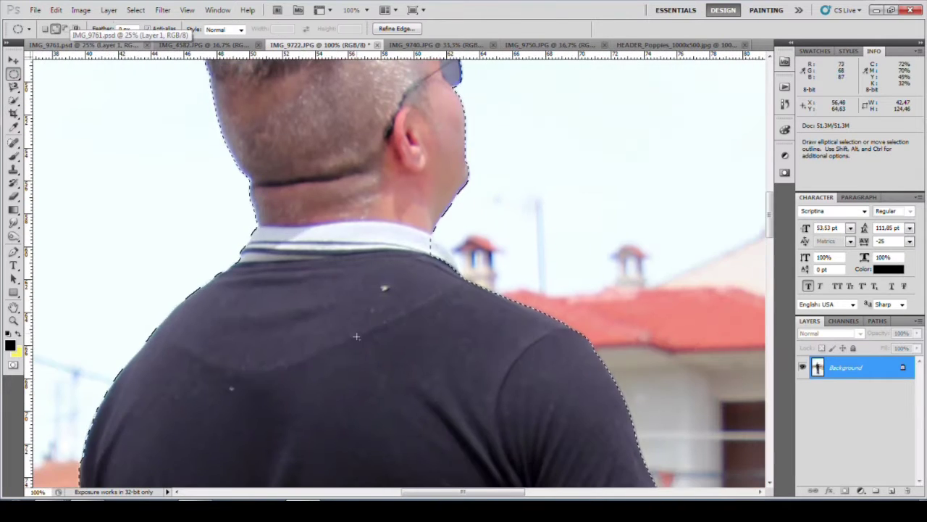
{"action": "scroll", "coordinate": [459, 231], "scroll_direction": "down", "scroll_amount": 5}
{"action": "scroll", "coordinate": [458, 230], "scroll_direction": "right", "scroll_amount": 2}
{"action": "left_click", "coordinate": [13, 86]}
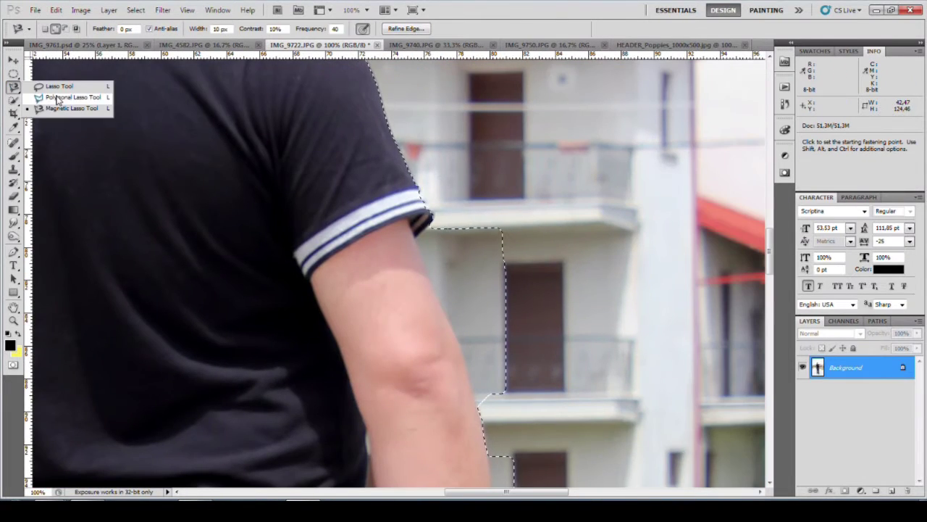
With Polygonal Lasso in subtract mode, cut the background strip beside the arm
{"action": "left_click", "coordinate": [73, 97]}
{"action": "scroll", "coordinate": [435, 207], "scroll_direction": "up", "scroll_amount": 1}
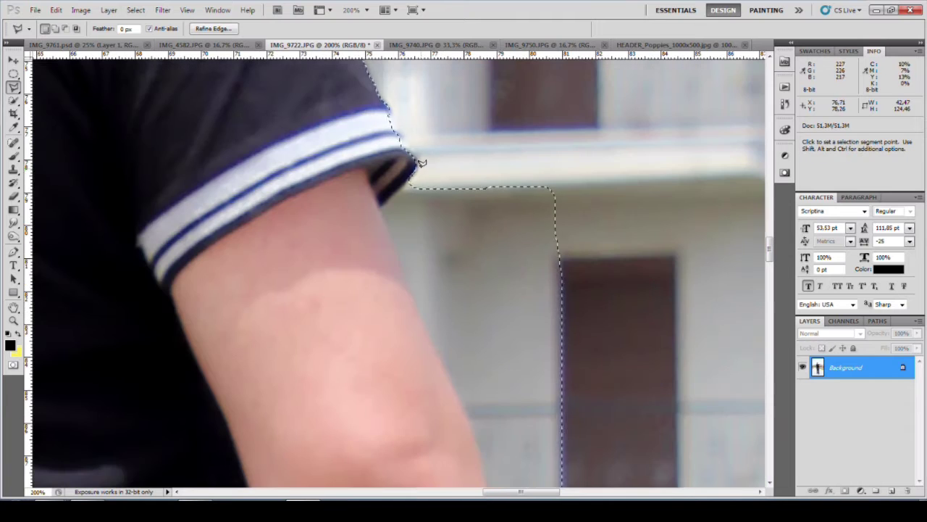
{"action": "left_click", "coordinate": [64, 29]}
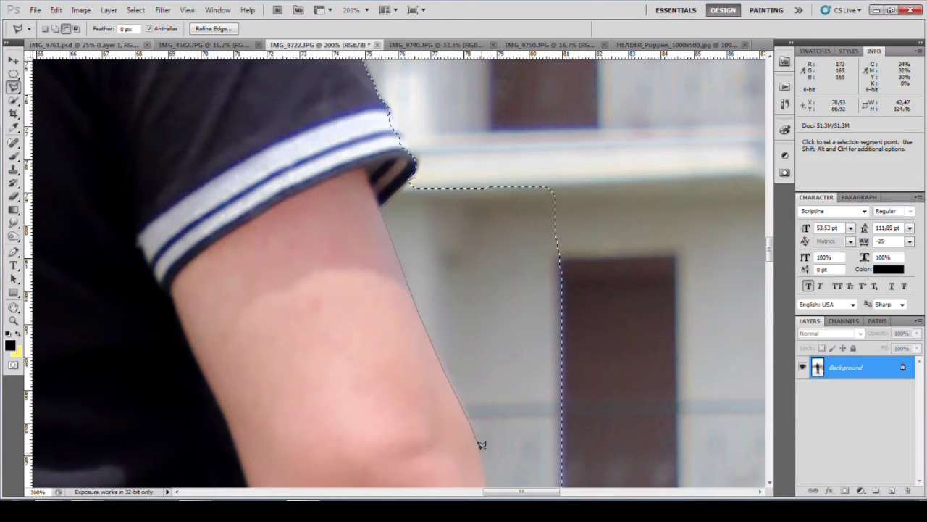
{"action": "left_click", "coordinate": [479, 439]}
{"action": "scroll", "coordinate": [484, 334], "scroll_direction": "down", "scroll_amount": 3}
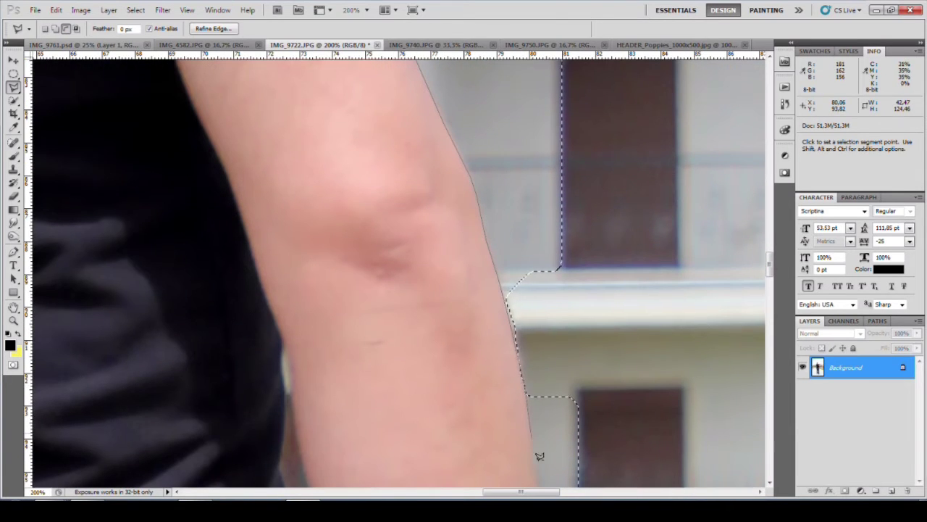
{"action": "scroll", "coordinate": [540, 456], "scroll_direction": "down", "scroll_amount": 2}
{"action": "scroll", "coordinate": [543, 435], "scroll_direction": "down", "scroll_amount": 3}
{"action": "scroll", "coordinate": [625, 186], "scroll_direction": "up", "scroll_amount": 3}
{"action": "left_click", "coordinate": [618, 225]}
{"action": "scroll", "coordinate": [602, 181], "scroll_direction": "up", "scroll_amount": 3}
{"action": "left_click", "coordinate": [353, 187]}
Trace the lasso outline around the gap between the fingers
{"action": "scroll", "coordinate": [355, 211], "scroll_direction": "up", "scroll_amount": 2}
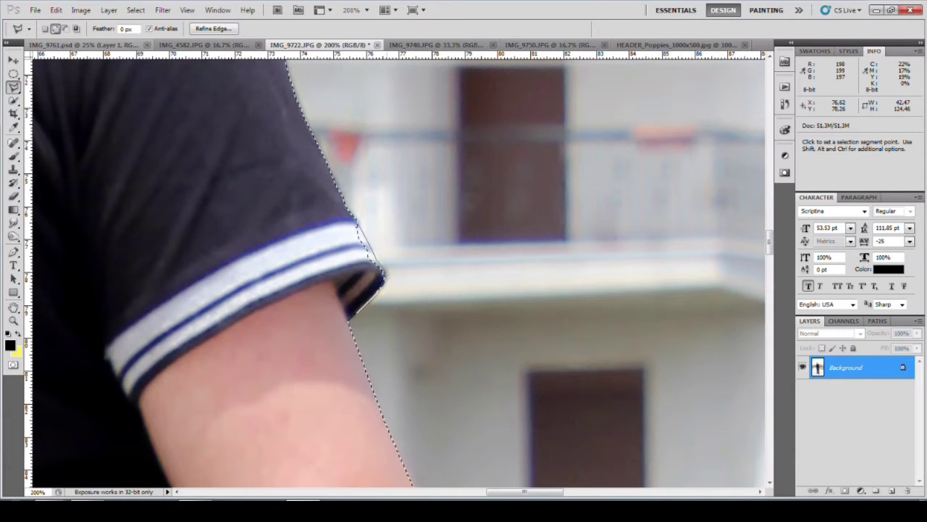
{"action": "scroll", "coordinate": [314, 225], "scroll_direction": "down", "scroll_amount": 3}
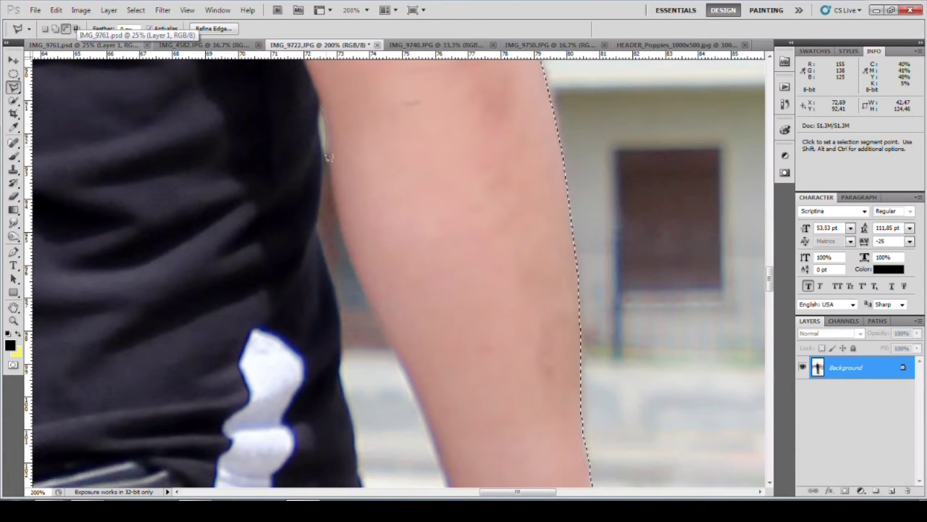
{"action": "scroll", "coordinate": [391, 317], "scroll_direction": "down", "scroll_amount": 3}
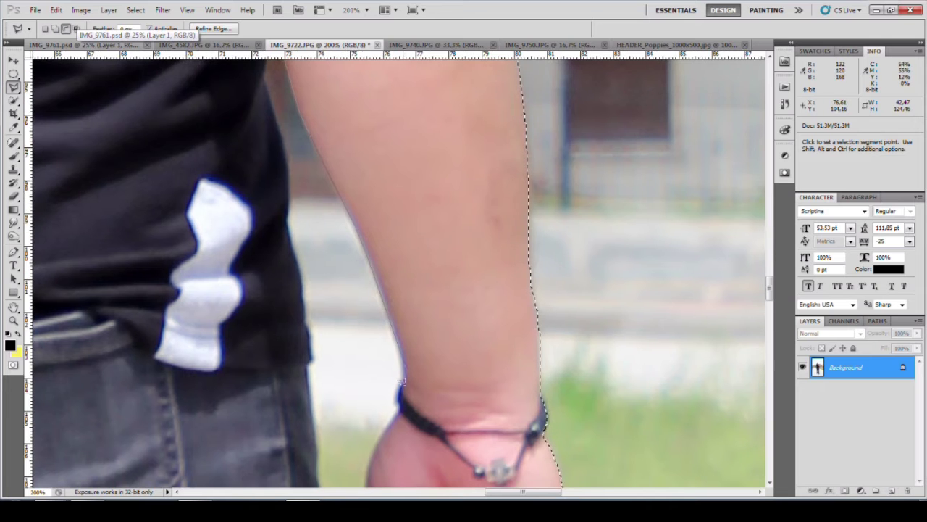
{"action": "scroll", "coordinate": [403, 378], "scroll_direction": "down", "scroll_amount": 2}
{"action": "scroll", "coordinate": [419, 290], "scroll_direction": "down", "scroll_amount": 2}
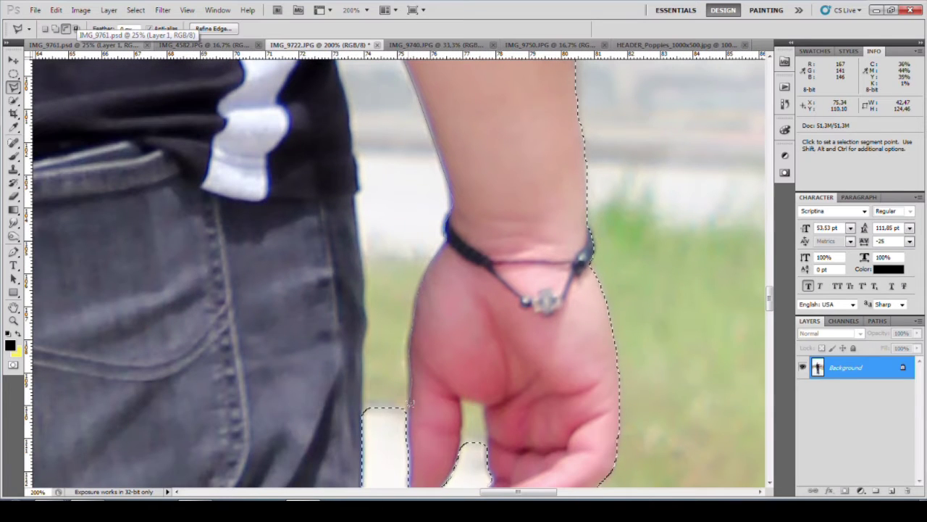
{"action": "scroll", "coordinate": [406, 384], "scroll_direction": "down", "scroll_amount": 2}
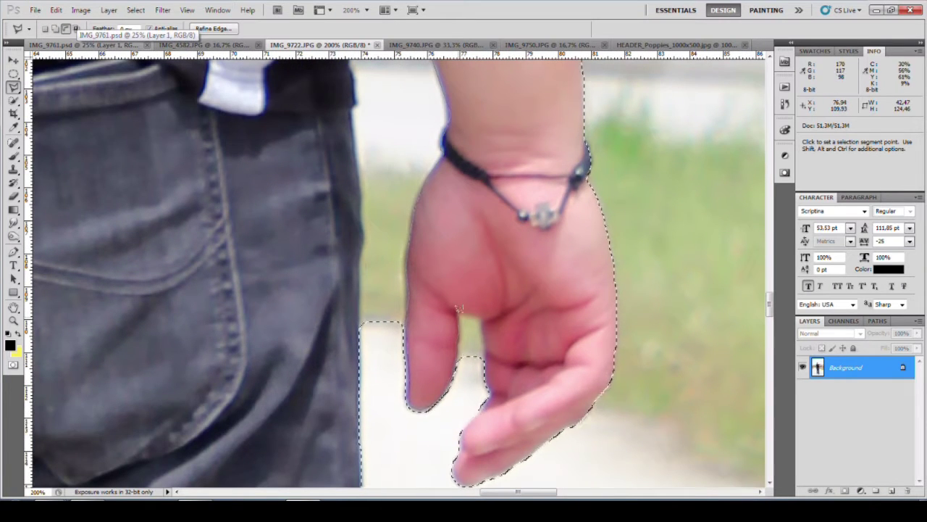
{"action": "left_click", "coordinate": [424, 429]}
{"action": "left_click", "coordinate": [366, 381]}
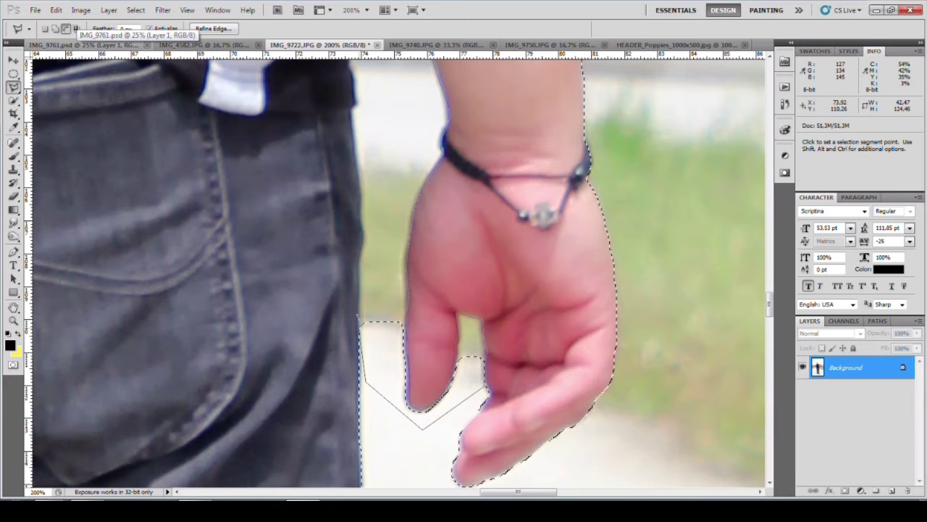
Close the lasso outline so the white shoe is included in the selection
{"action": "scroll", "coordinate": [359, 365], "scroll_direction": "up", "scroll_amount": 5}
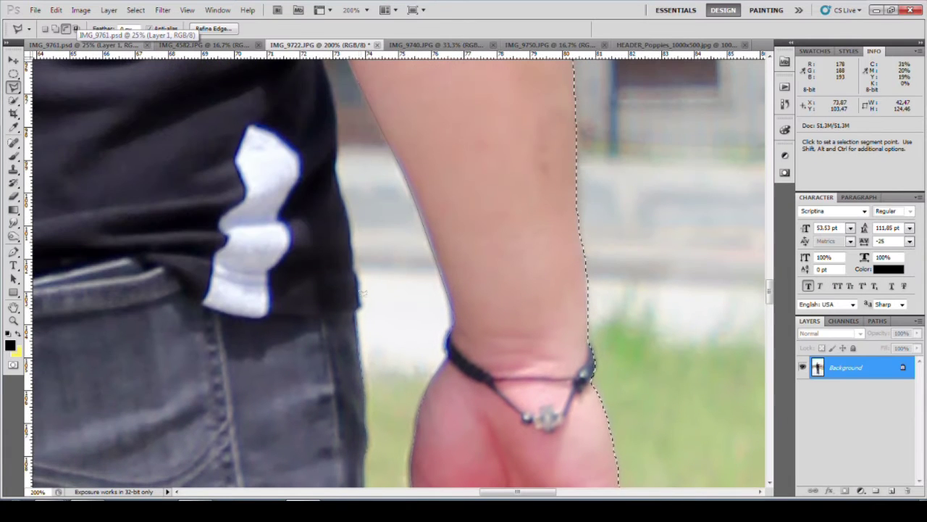
{"action": "scroll", "coordinate": [350, 237], "scroll_direction": "up", "scroll_amount": 4}
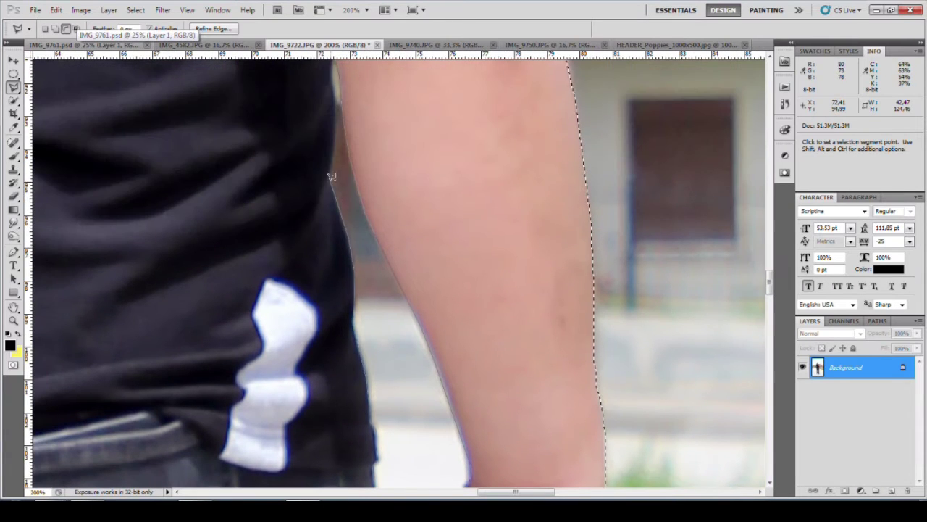
{"action": "scroll", "coordinate": [331, 176], "scroll_direction": "up", "scroll_amount": 4}
{"action": "scroll", "coordinate": [422, 356], "scroll_direction": "down", "scroll_amount": 10}
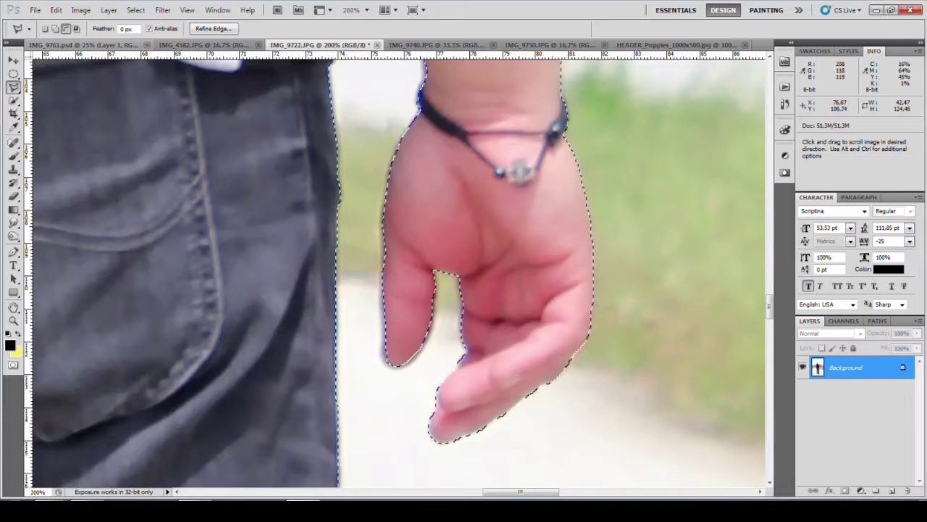
{"action": "scroll", "coordinate": [355, 375], "scroll_direction": "up", "scroll_amount": 3}
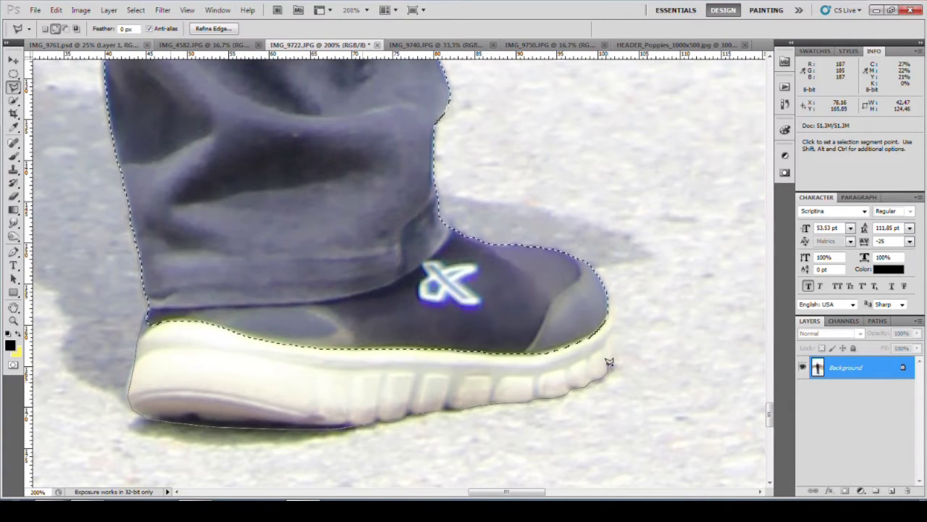
{"action": "scroll", "coordinate": [615, 294], "scroll_direction": "left", "scroll_amount": 5}
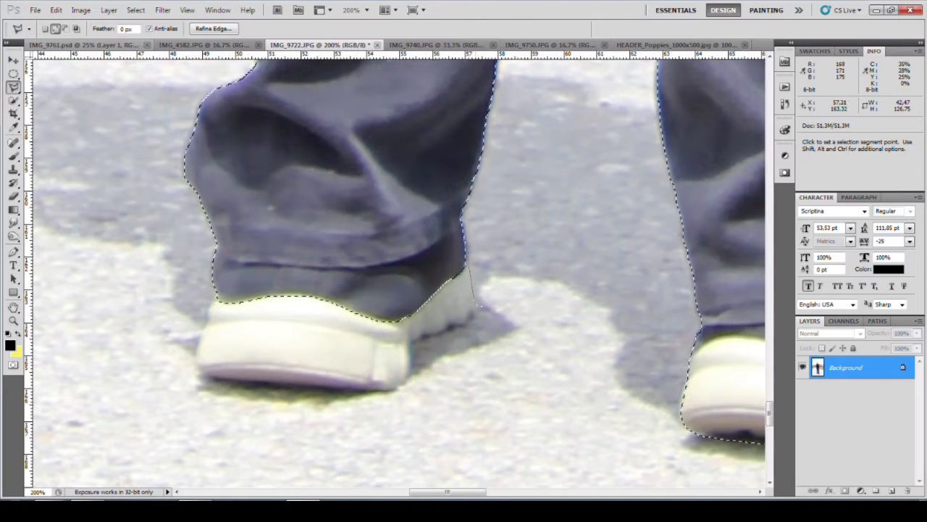
{"action": "left_click", "coordinate": [216, 298]}
Trace the arm's outer edge and zoom out to review the man's full outline
{"action": "scroll", "coordinate": [232, 297], "scroll_direction": "up", "scroll_amount": 5}
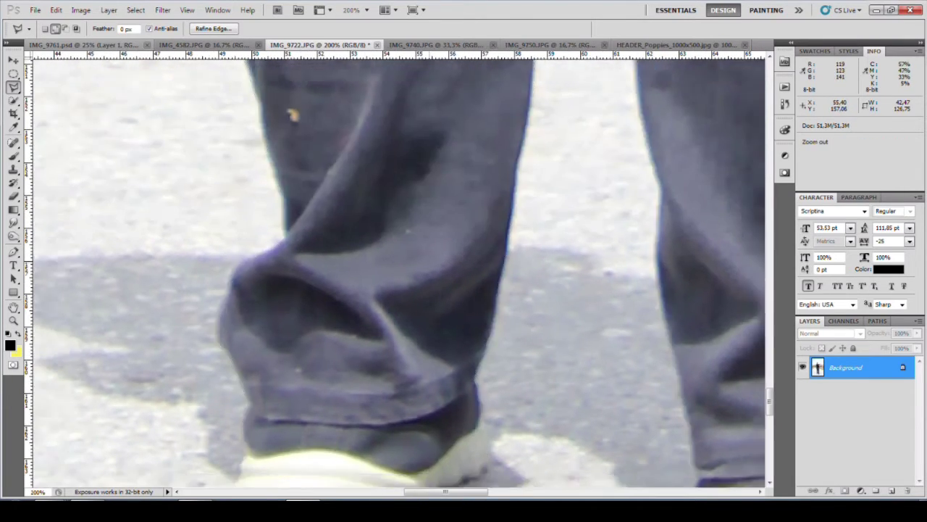
{"action": "scroll", "coordinate": [235, 315], "scroll_direction": "up", "scroll_amount": 5}
{"action": "scroll", "coordinate": [239, 333], "scroll_direction": "up", "scroll_amount": 5}
{"action": "scroll", "coordinate": [245, 355], "scroll_direction": "up", "scroll_amount": 5}
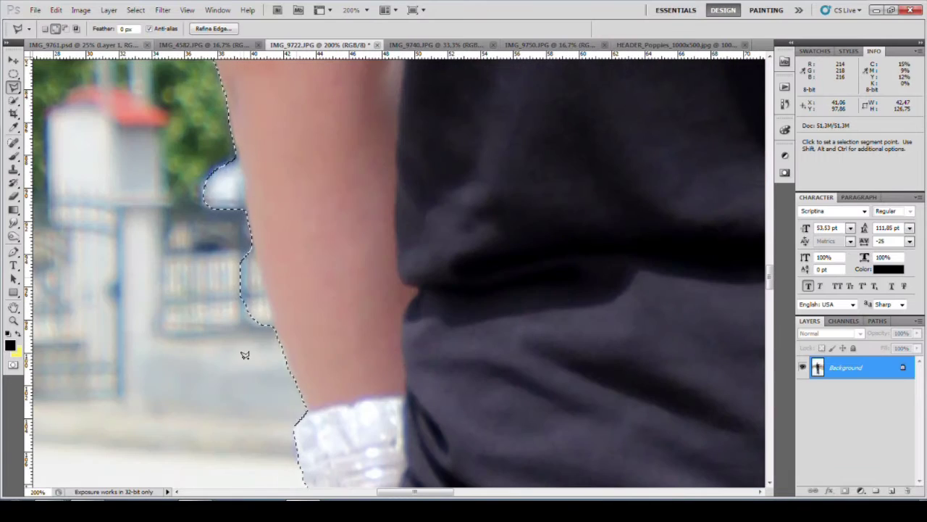
{"action": "left_click", "coordinate": [274, 327]}
{"action": "scroll", "coordinate": [239, 304], "scroll_direction": "up", "scroll_amount": 5}
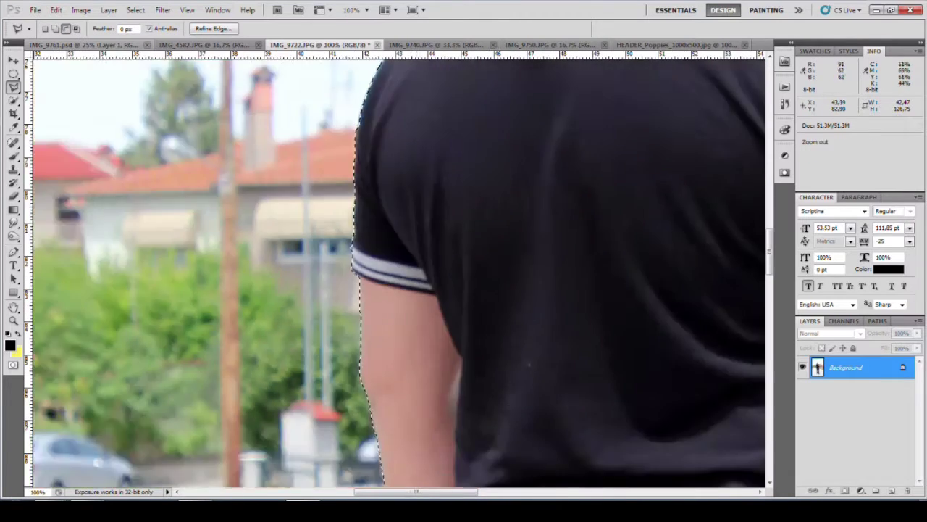
{"action": "scroll", "coordinate": [203, 218], "scroll_direction": "up", "scroll_amount": 5}
{"action": "scroll", "coordinate": [159, 131], "scroll_direction": "up", "scroll_amount": 3}
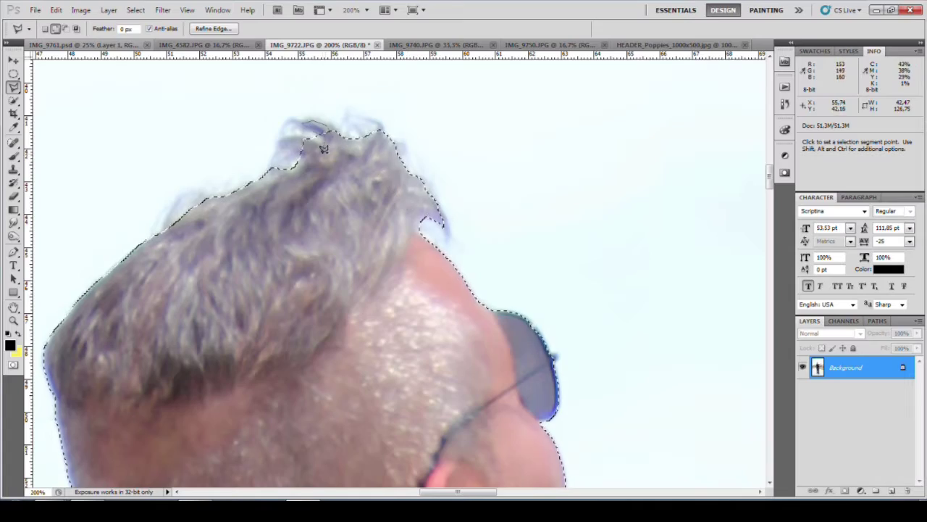
{"action": "key", "text": "ctrl+minus"}
{"action": "key", "text": "ctrl+minus"}
{"action": "key", "text": "ctrl+minus"}
{"action": "scroll", "coordinate": [398, 276], "scroll_direction": "down", "scroll_amount": 2}
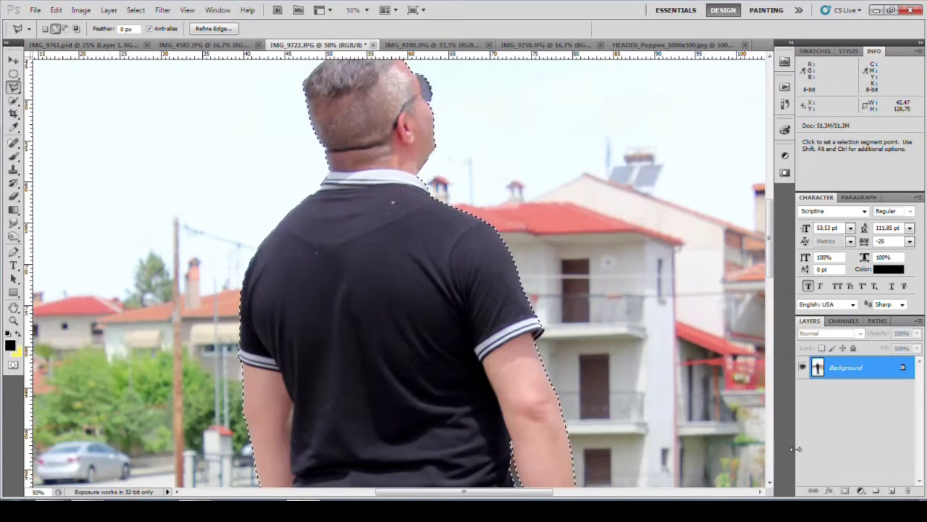
{"action": "key", "text": "ctrl+minus"}
Unlock the man's photo as a layer, mask it to the selection, and enlarge the healing brush
{"action": "double_click", "coordinate": [846, 367]}
{"action": "left_click", "coordinate": [557, 163]}
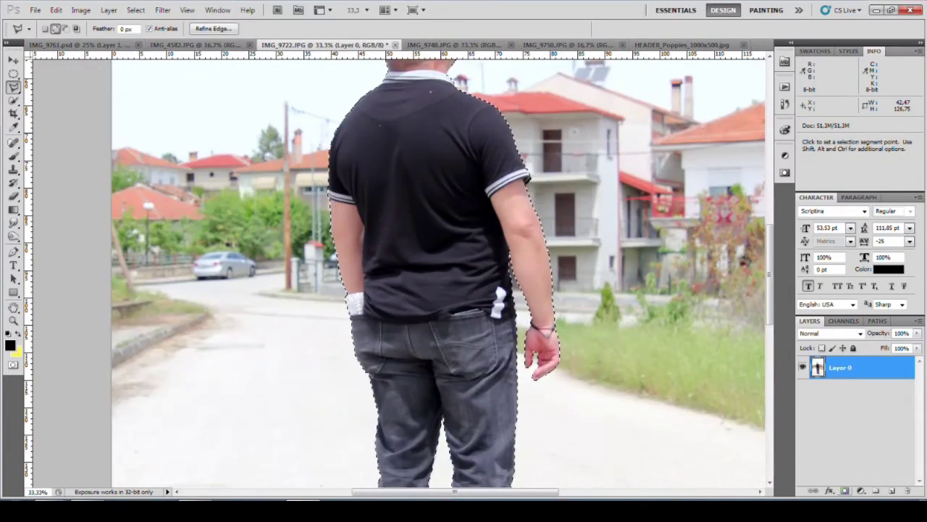
{"action": "left_click", "coordinate": [844, 490]}
{"action": "key", "text": "ctrl+plus"}
{"action": "scroll", "coordinate": [399, 275], "scroll_direction": "up", "scroll_amount": 5}
{"action": "right_click", "coordinate": [428, 229]}
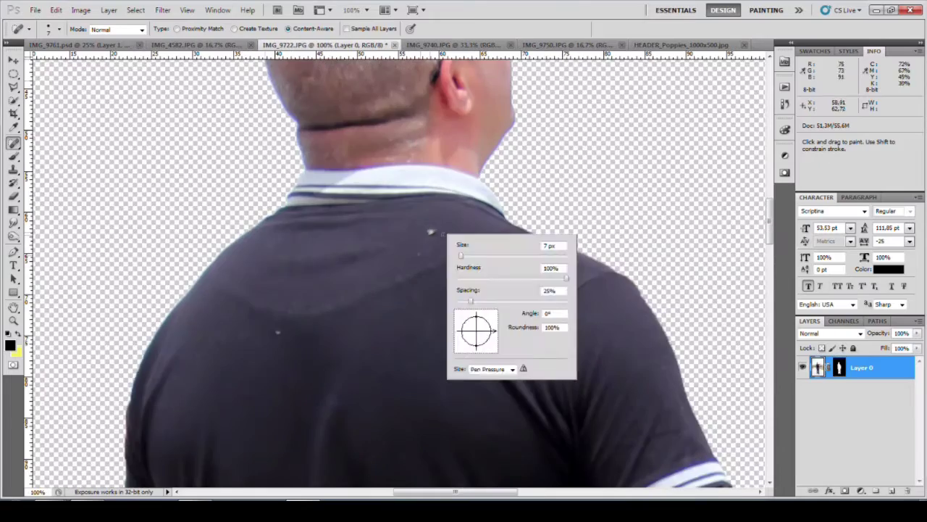
{"action": "key", "text": "Return"}
{"action": "key", "text": "ctrl+plus"}
{"action": "scroll", "coordinate": [343, 361], "scroll_direction": "down", "scroll_amount": 5}
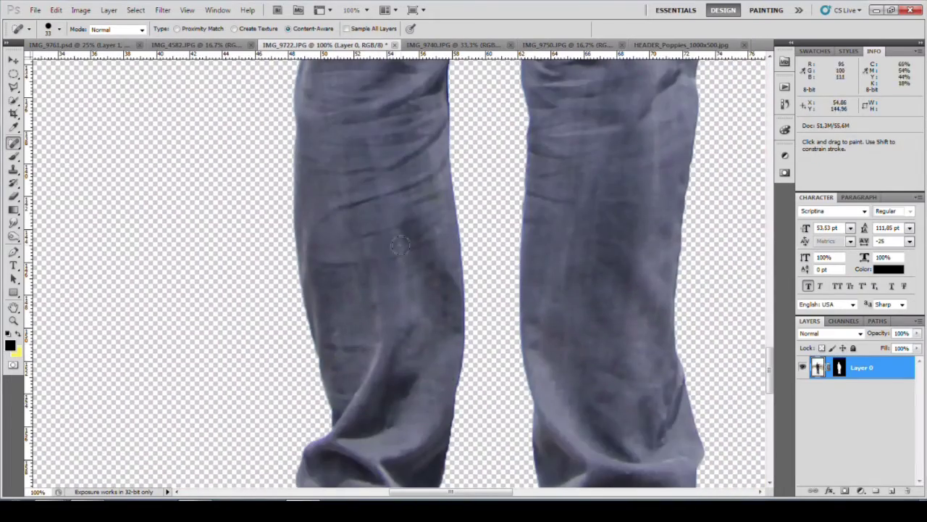
{"action": "key", "text": "ctrl+minus"}
{"action": "key", "text": "ctrl+minus"}
{"action": "key", "text": "ctrl+minus"}
{"action": "key", "text": "ctrl+minus"}
{"action": "key", "text": "ctrl+minus"}
Drag the cut-out man into the IMG_9740 grass field and shift him up and left
{"action": "key", "text": "v"}
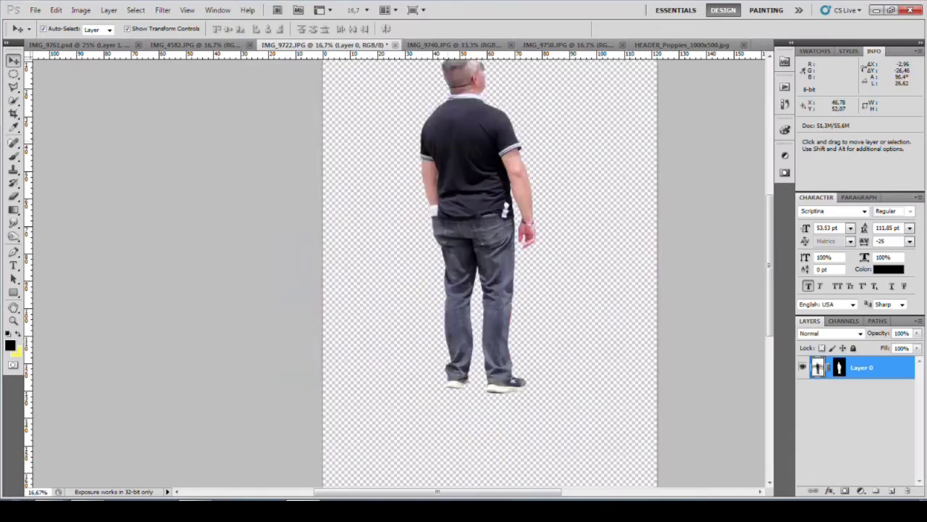
{"action": "left_click_drag", "start_coordinate": [246, 57], "coordinate": [435, 275]}
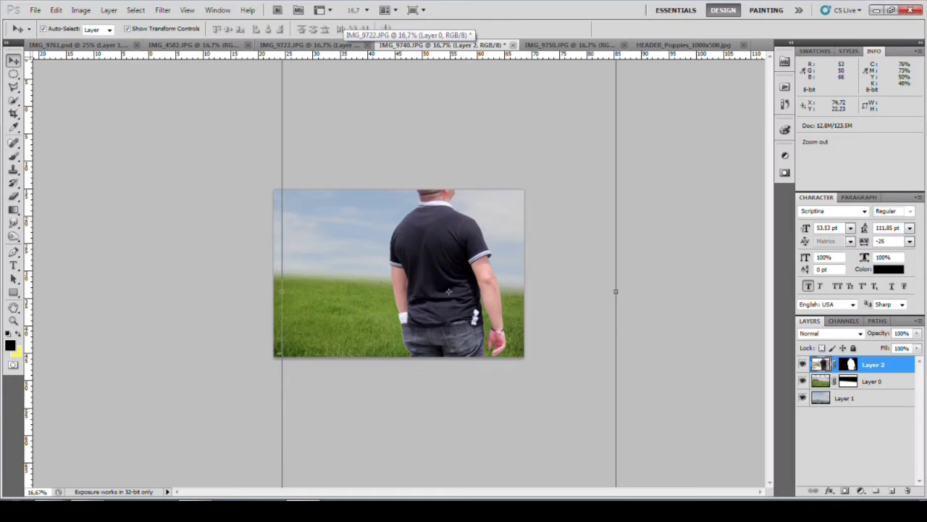
{"action": "key", "text": "ctrl+minus"}
{"action": "left_click_drag", "start_coordinate": [371, 360], "coordinate": [356, 314]}
{"action": "key", "text": "ctrl+plus"}
{"action": "key", "text": "ctrl+plus"}
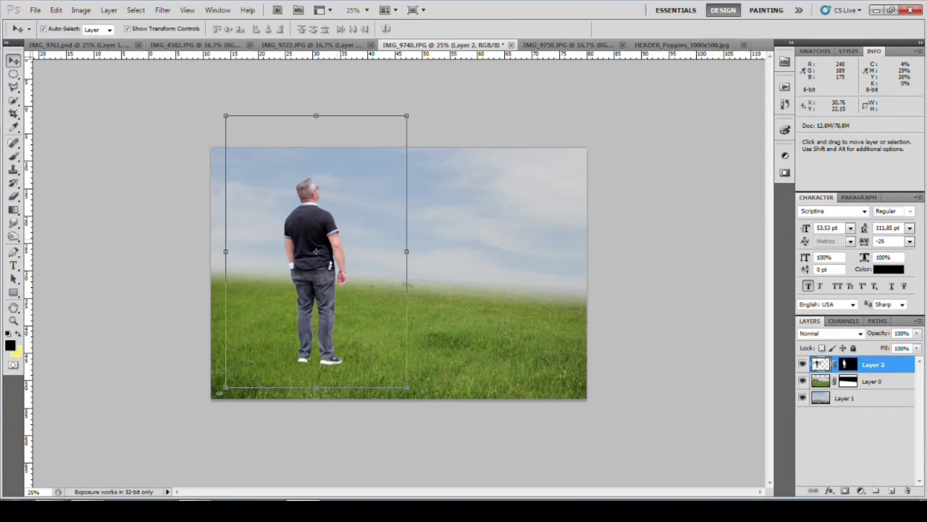
Copy the moon photo into the field as Layer 3 and scale it down
{"action": "left_click", "coordinate": [232, 45]}
{"action": "left_click_drag", "start_coordinate": [398, 275], "coordinate": [449, 45]}
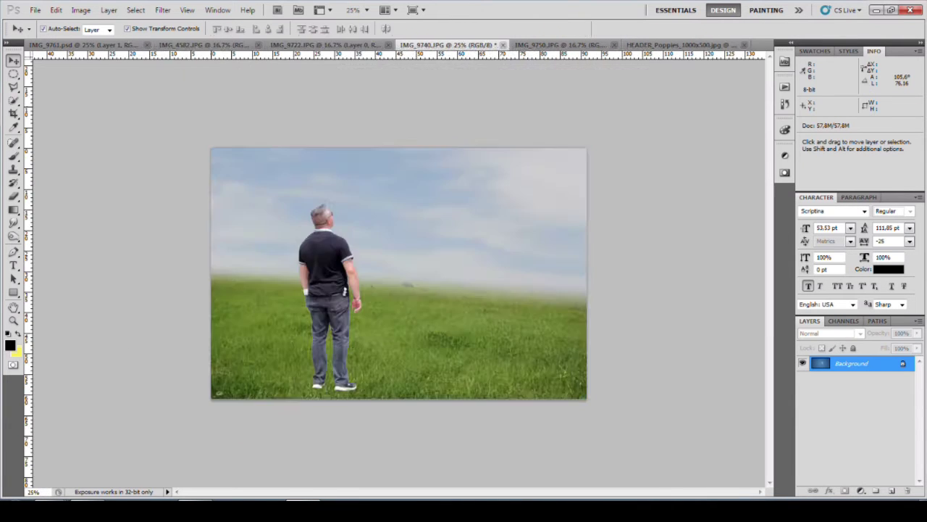
{"action": "key", "text": "ctrl+t"}
{"action": "key", "text": "ctrl+minus"}
{"action": "key", "text": "ctrl+minus"}
{"action": "mouse_move", "coordinate": [625, 394]}
{"action": "left_mouse_down"}
{"action": "mouse_move", "coordinate": [556, 394]}
{"action": "mouse_move", "coordinate": [480, 309]}
{"action": "left_mouse_up"}
{"action": "key", "text": "Return"}
{"action": "key", "text": "ctrl+plus"}
Hide the moon and man layers and add a Levels 1 layer darkening the sky
{"action": "left_click", "coordinate": [802, 365]}
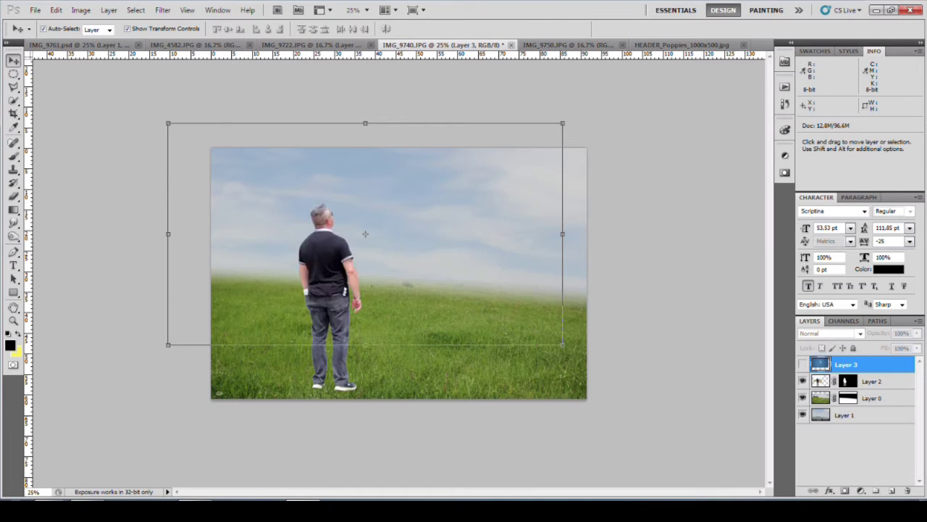
{"action": "left_click", "coordinate": [802, 381]}
{"action": "left_click", "coordinate": [846, 414]}
{"action": "left_click", "coordinate": [861, 490]}
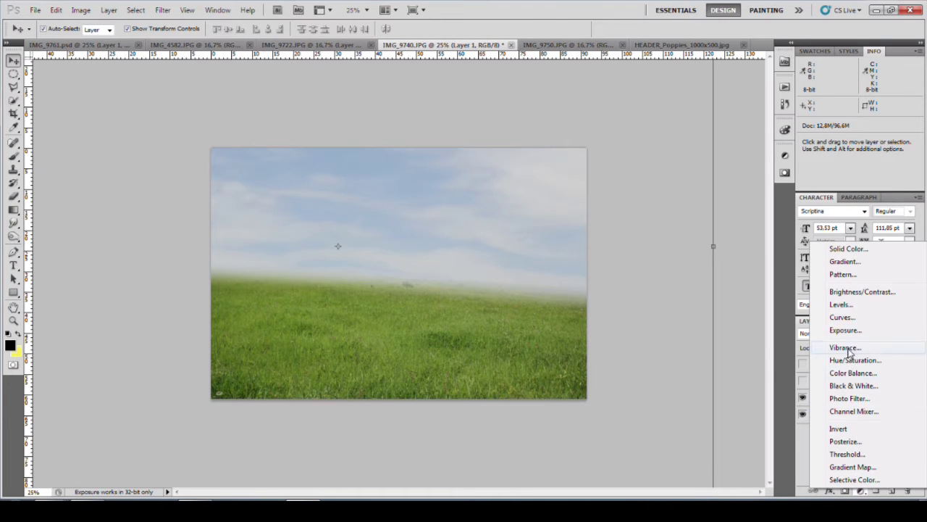
{"action": "left_click", "coordinate": [841, 304]}
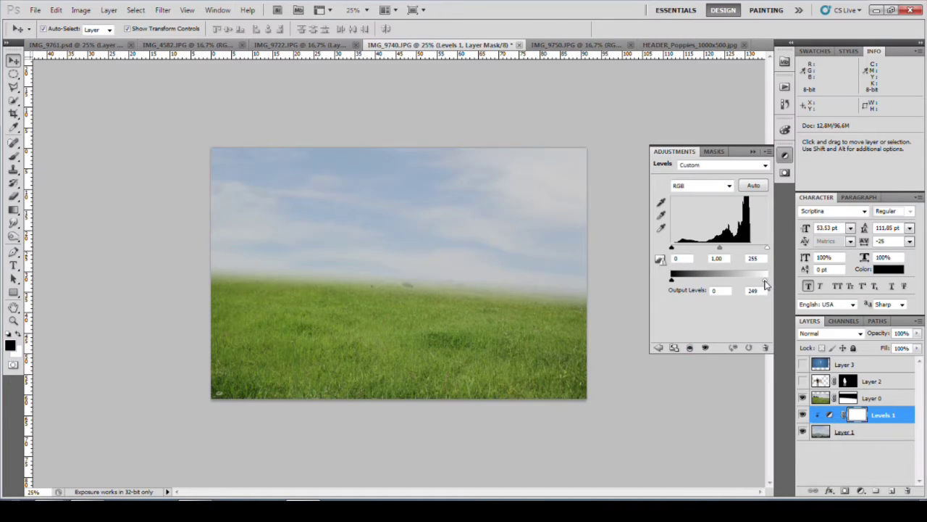
{"action": "left_click_drag", "start_coordinate": [720, 250], "coordinate": [730, 251]}
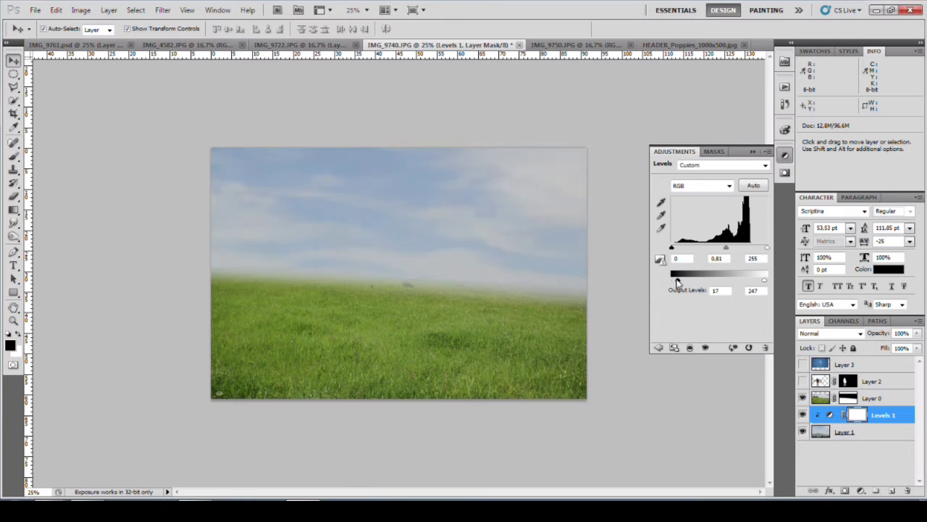
{"action": "left_click_drag", "start_coordinate": [677, 281], "coordinate": [671, 281]}
{"action": "left_click_drag", "start_coordinate": [672, 248], "coordinate": [686, 248]}
Add a clipped Levels 2 dimming the grass highlights, then show the man's layer again
{"action": "left_click", "coordinate": [870, 397]}
{"action": "left_click", "coordinate": [861, 490]}
{"action": "left_click", "coordinate": [841, 298]}
{"action": "key", "text": "ctrl+alt+g"}
{"action": "left_click_drag", "start_coordinate": [766, 279], "coordinate": [759, 279]}
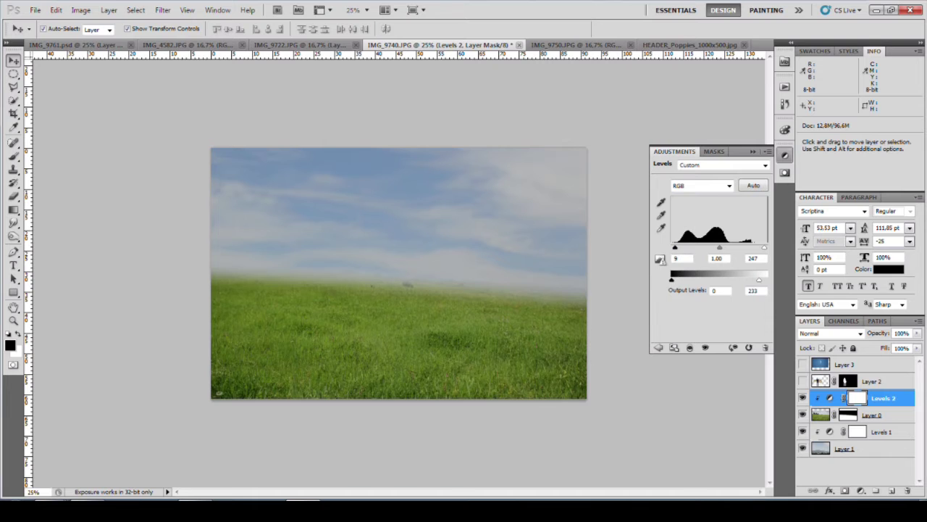
{"action": "left_click", "coordinate": [870, 381]}
{"action": "left_click", "coordinate": [803, 381]}
{"action": "left_click", "coordinate": [860, 490]}
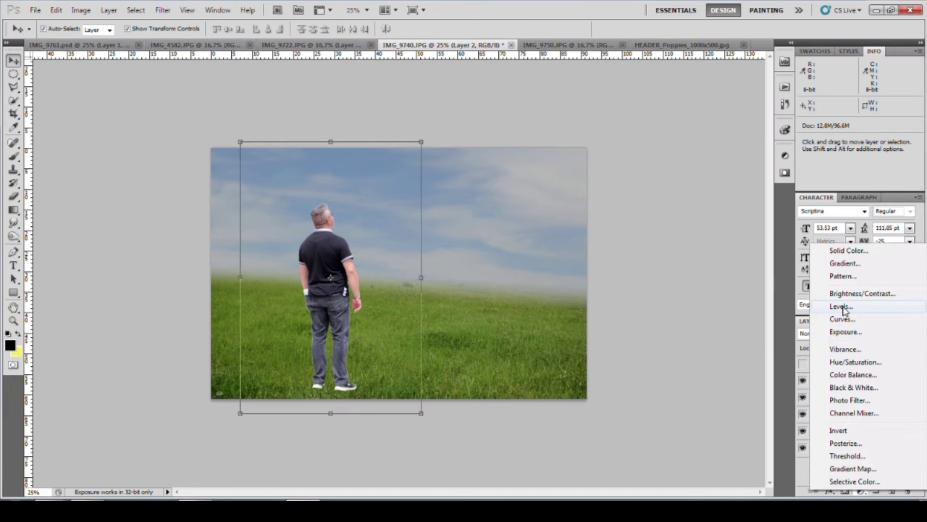
Darken the man with a clipped Levels 3, raising black point and lowering output white
{"action": "left_click", "coordinate": [840, 307]}
{"action": "left_click_drag", "start_coordinate": [767, 248], "coordinate": [756, 248]}
{"action": "key", "text": "ctrl+alt+g"}
{"action": "left_click_drag", "start_coordinate": [671, 248], "coordinate": [679, 248]}
{"action": "mouse_move", "coordinate": [766, 280]}
{"action": "left_mouse_down"}
{"action": "mouse_move", "coordinate": [723, 281]}
{"action": "mouse_move", "coordinate": [741, 281]}
{"action": "left_mouse_up"}
{"action": "left_click", "coordinate": [785, 154]}
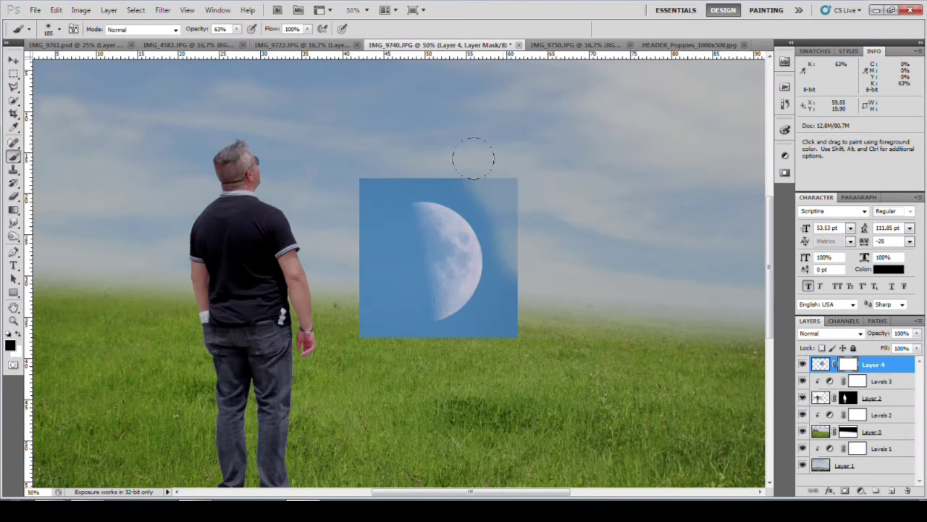
Paint the moon's mask to soften its square photo edges into the sky
{"action": "left_click_drag", "start_coordinate": [236, 29], "coordinate": [263, 40]}
{"action": "left_click_drag", "start_coordinate": [507, 181], "coordinate": [499, 326]}
{"action": "left_click_drag", "start_coordinate": [375, 185], "coordinate": [378, 217]}
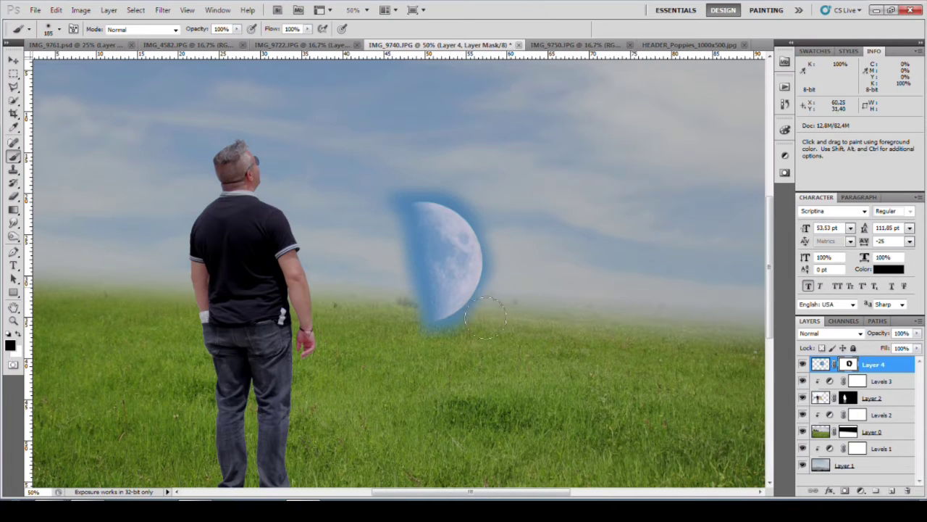
{"action": "right_click", "coordinate": [445, 356]}
{"action": "key", "text": "Return"}
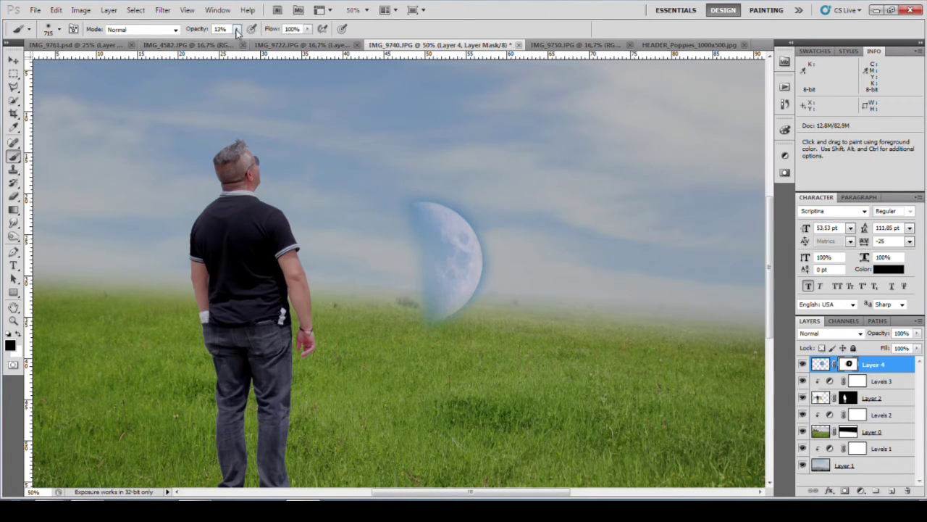
Move the moon into the upper-left sky and add a Levels adjustment above it
{"action": "key", "text": "v"}
{"action": "key", "text": "ctrl+minus"}
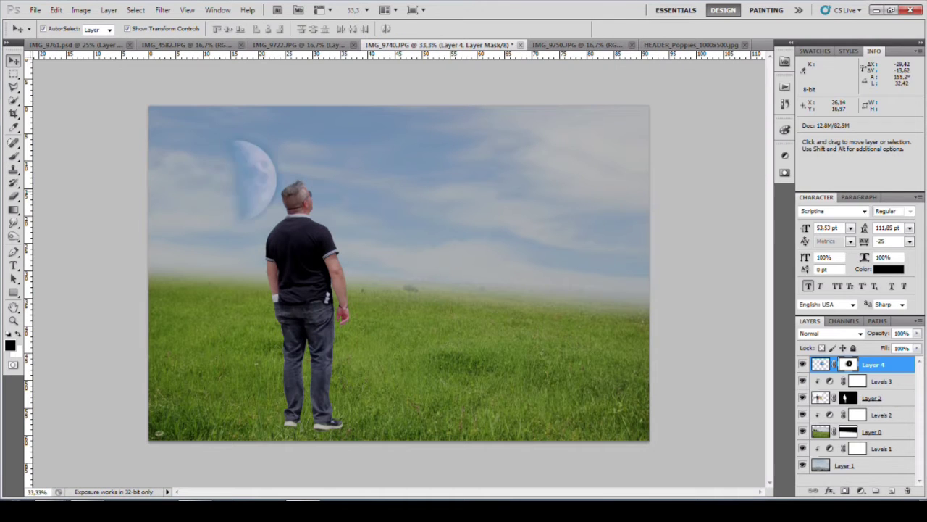
{"action": "left_click_drag", "start_coordinate": [428, 189], "coordinate": [210, 174]}
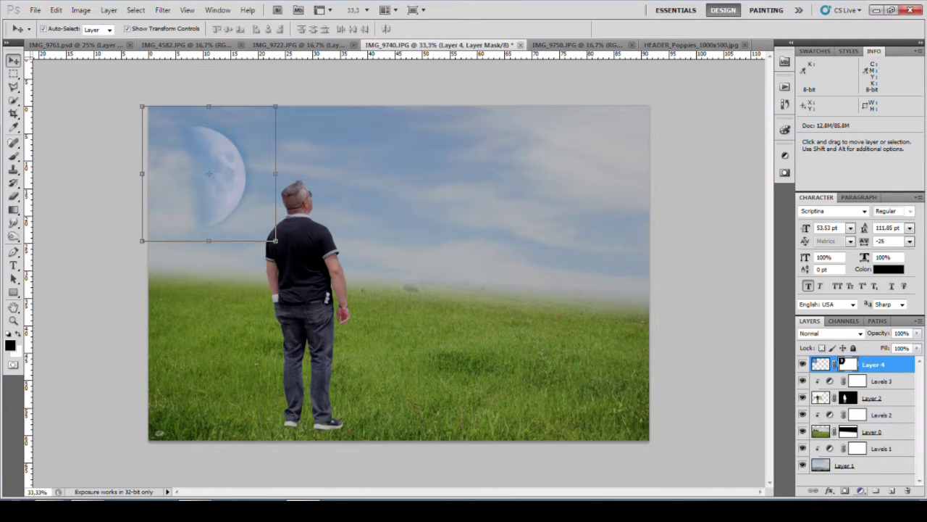
{"action": "left_click", "coordinate": [860, 491]}
{"action": "left_click", "coordinate": [833, 310]}
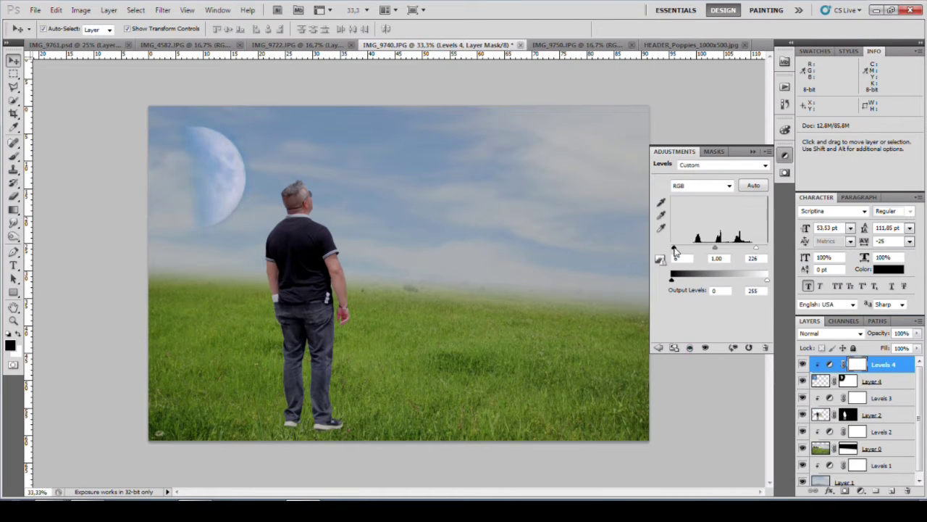
Adjust the moon's Levels brightness and name its layer Moon
{"action": "left_click_drag", "start_coordinate": [716, 248], "coordinate": [724, 248]}
{"action": "left_click", "coordinate": [785, 154]}
{"action": "left_click", "coordinate": [873, 381]}
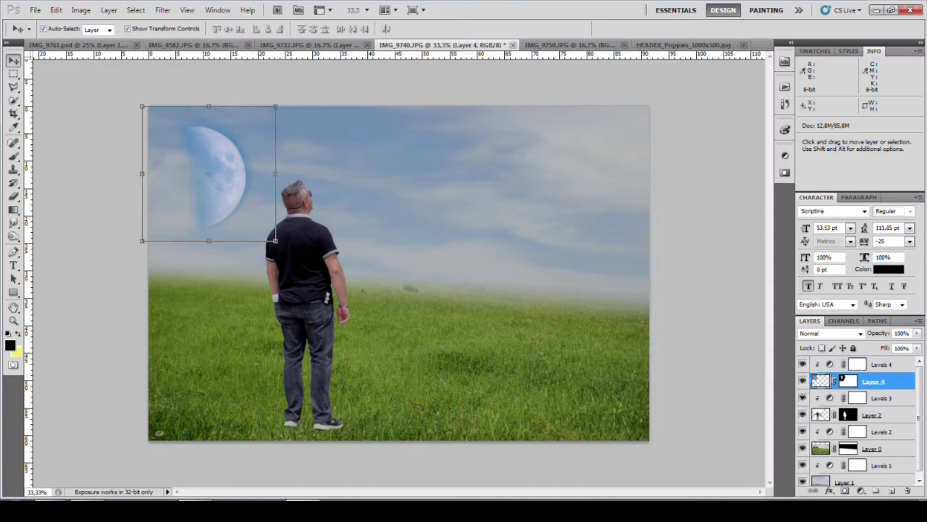
{"action": "type", "text": "Moon"}
{"action": "key", "text": "Return"}
Rename the man's layer Kit, and the sky and grass layers Sky and Ground
{"action": "left_click", "coordinate": [305, 261]}
{"action": "type", "text": "Kit"}
{"action": "key", "text": "Return"}
{"action": "left_click", "coordinate": [317, 237]}
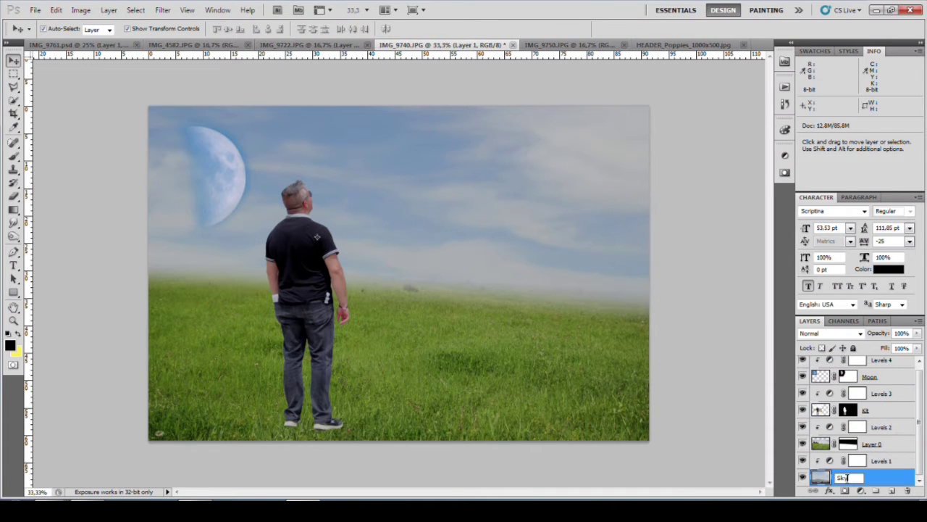
{"action": "double_click", "coordinate": [857, 461]}
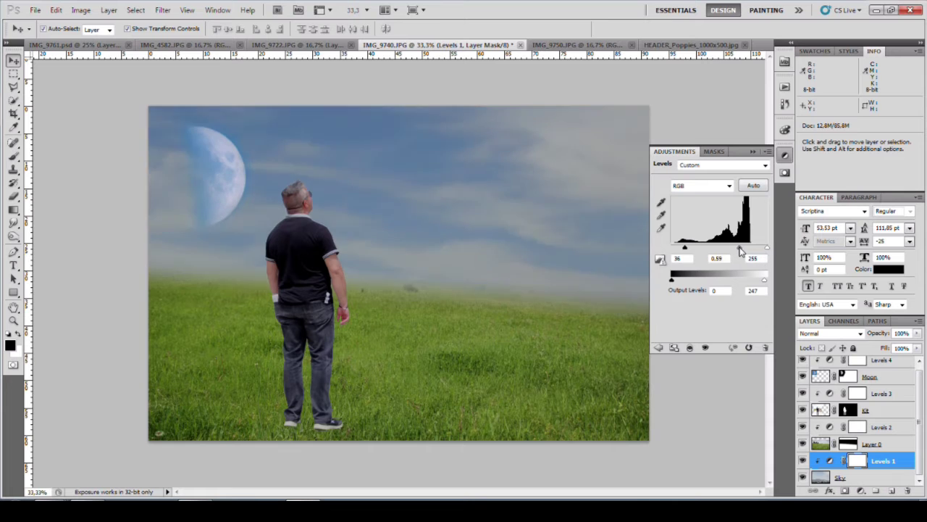
{"action": "double_click", "coordinate": [873, 443]}
{"action": "type", "text": "Ground"}
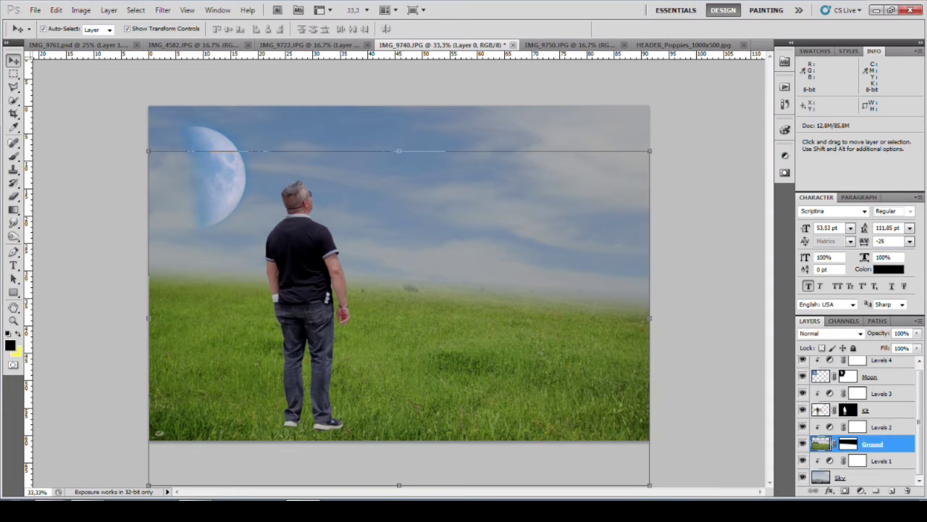
Darken the grass's Levels midtones to 0.89
{"action": "left_click", "coordinate": [786, 108]}
{"action": "left_click", "coordinate": [857, 427]}
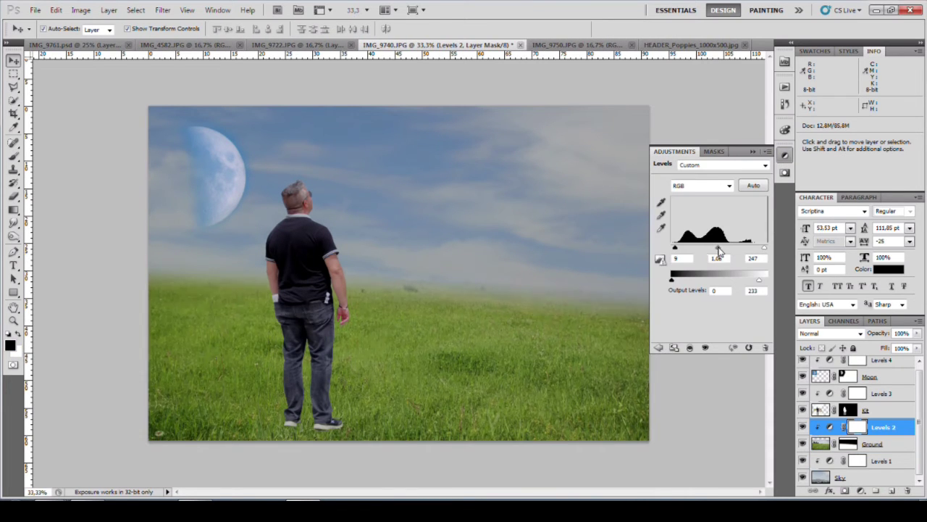
{"action": "left_click_drag", "start_coordinate": [719, 249], "coordinate": [723, 250]}
{"action": "left_click", "coordinate": [691, 227]}
Scale the man on the Kit layer down and place him lower in the field
{"action": "left_click", "coordinate": [301, 304]}
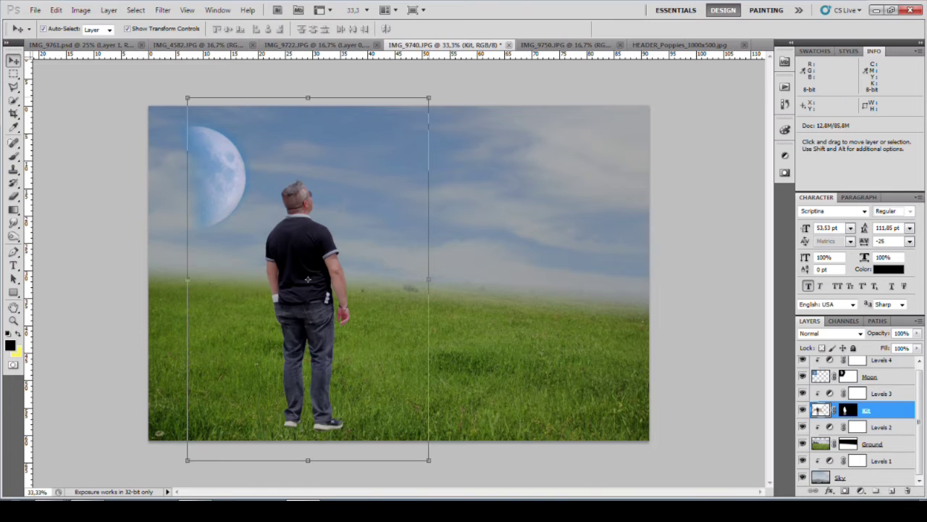
{"action": "left_click_drag", "start_coordinate": [428, 95], "coordinate": [366, 193]}
{"action": "left_click_drag", "start_coordinate": [276, 311], "coordinate": [295, 284]}
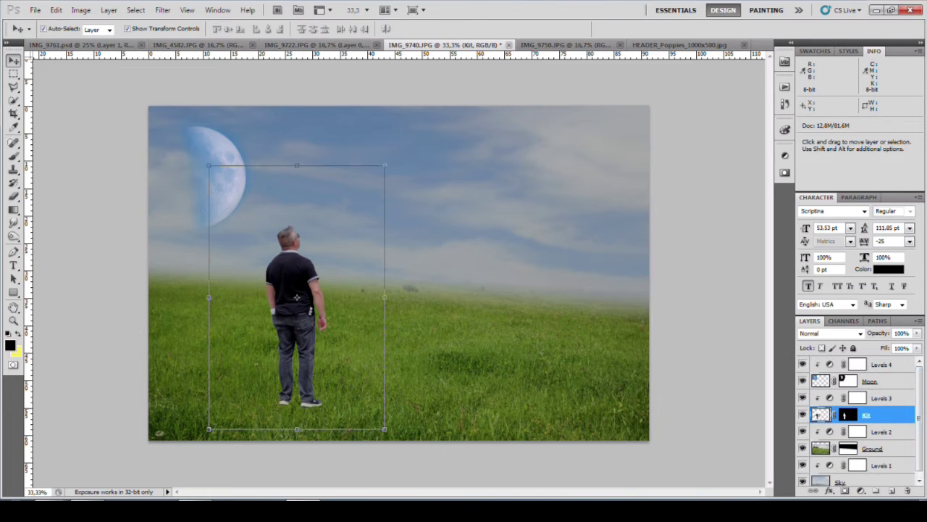
{"action": "left_click", "coordinate": [552, 45]}
Close the village photo and place the poppies layer beneath the man, right of him
{"action": "left_click", "coordinate": [618, 45]}
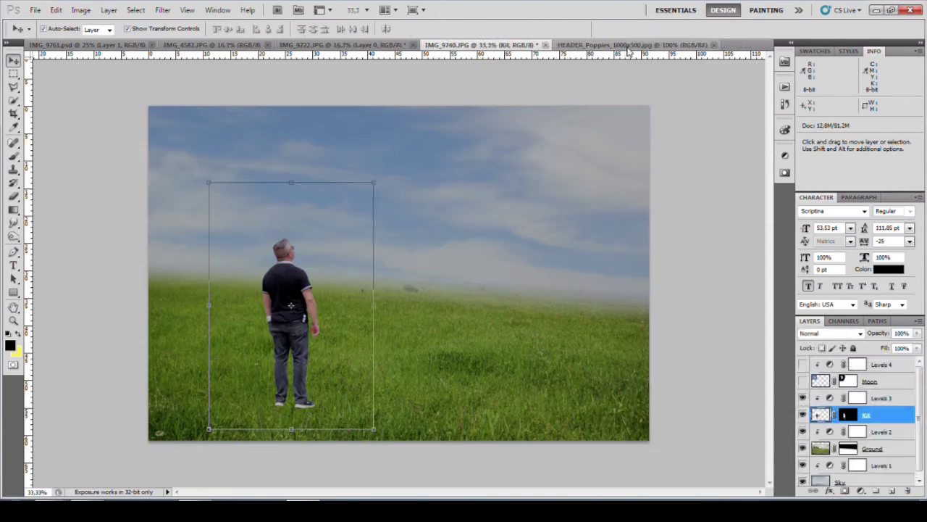
{"action": "left_click", "coordinate": [341, 45]}
{"action": "left_click", "coordinate": [485, 45]}
{"action": "left_click", "coordinate": [855, 431]}
{"action": "left_click_drag", "start_coordinate": [855, 414], "coordinate": [855, 439]}
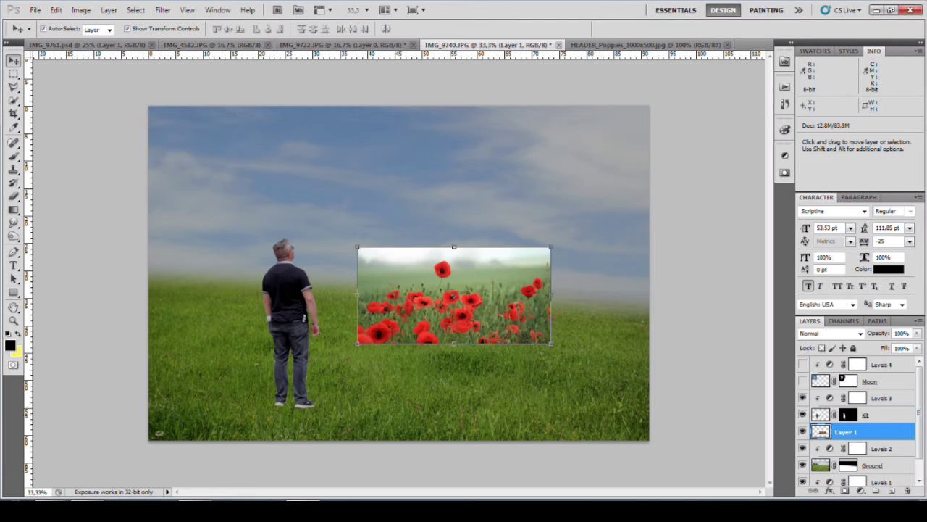
{"action": "scroll", "coordinate": [858, 420], "scroll_direction": "down", "scroll_amount": 1}
{"action": "left_click_drag", "start_coordinate": [454, 295], "coordinate": [536, 306]}
{"action": "key", "text": "ctrl+plus"}
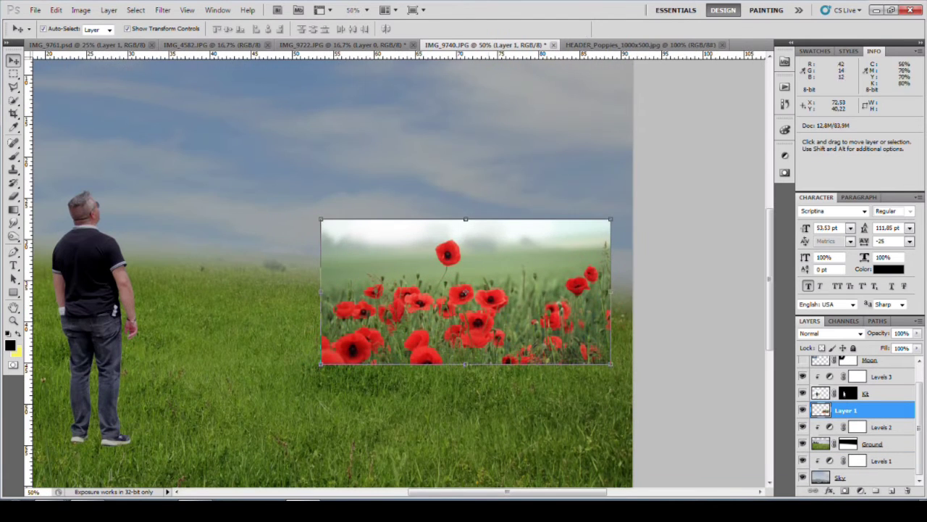
Add a layer mask to the poppies and paint out their top edge in black
{"action": "left_click", "coordinate": [845, 491]}
{"action": "key", "text": "b"}
{"action": "mouse_move", "coordinate": [557, 222]}
{"action": "left_mouse_down"}
{"action": "mouse_move", "coordinate": [330, 224]}
{"action": "mouse_move", "coordinate": [608, 239]}
{"action": "left_mouse_up"}
{"action": "right_click", "coordinate": [377, 250]}
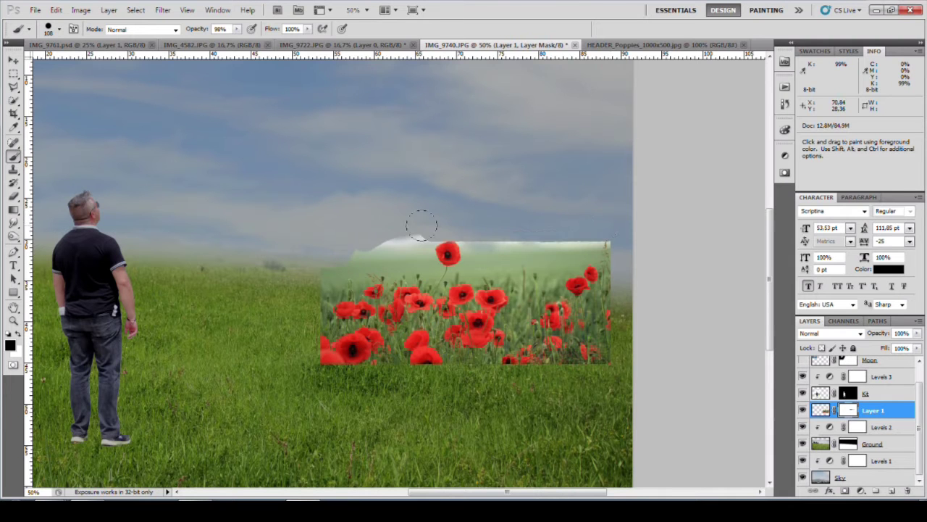
{"action": "right_click", "coordinate": [368, 246]}
{"action": "left_click", "coordinate": [417, 269]}
{"action": "key", "text": "Return"}
{"action": "key", "text": "ctrl+plus"}
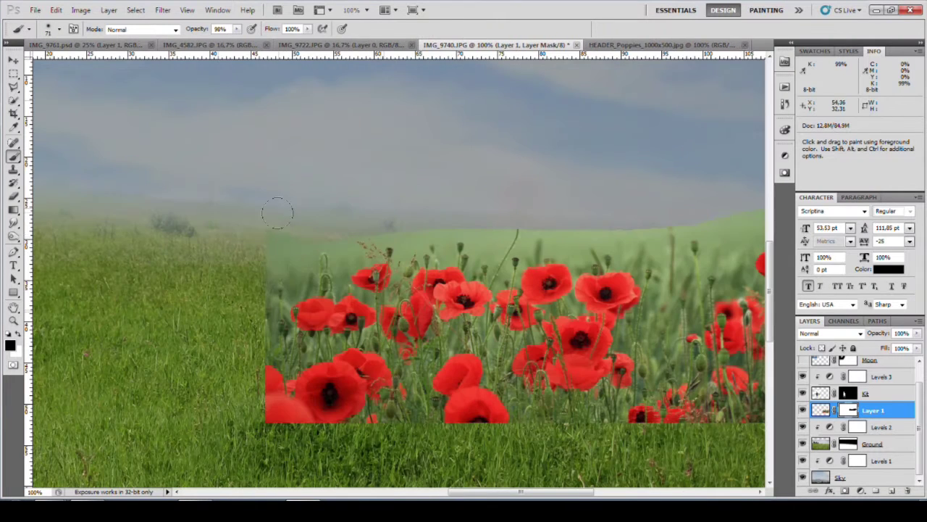
{"action": "left_click_drag", "start_coordinate": [543, 225], "coordinate": [652, 232]}
Paint out the poppies' lower edges with 28 px and 72 px brushes to blend into the grass
{"action": "right_click", "coordinate": [503, 234]}
{"action": "type", "text": "28"}
{"action": "key", "text": "Return"}
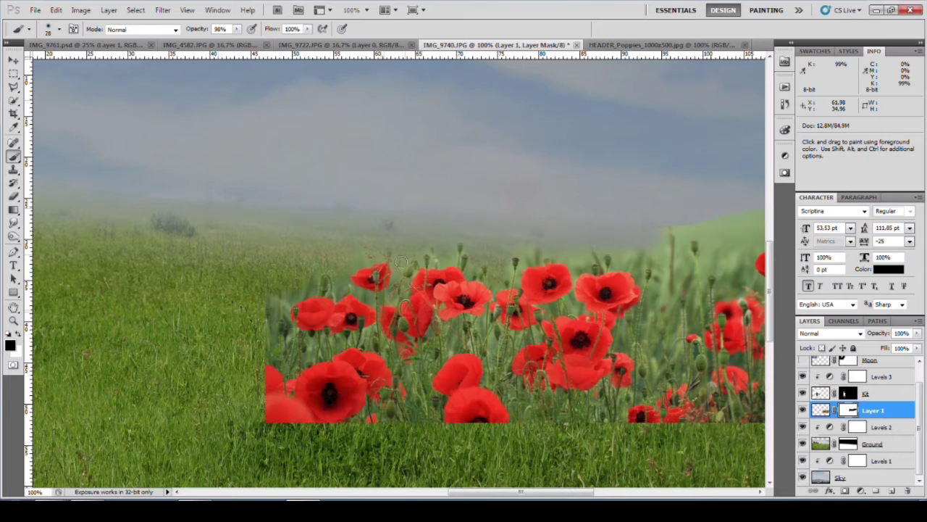
{"action": "right_click", "coordinate": [265, 363]}
{"action": "type", "text": "72"}
{"action": "key", "text": "Return"}
{"action": "left_click_drag", "start_coordinate": [276, 365], "coordinate": [350, 368]}
{"action": "left_click_drag", "start_coordinate": [469, 410], "coordinate": [455, 378]}
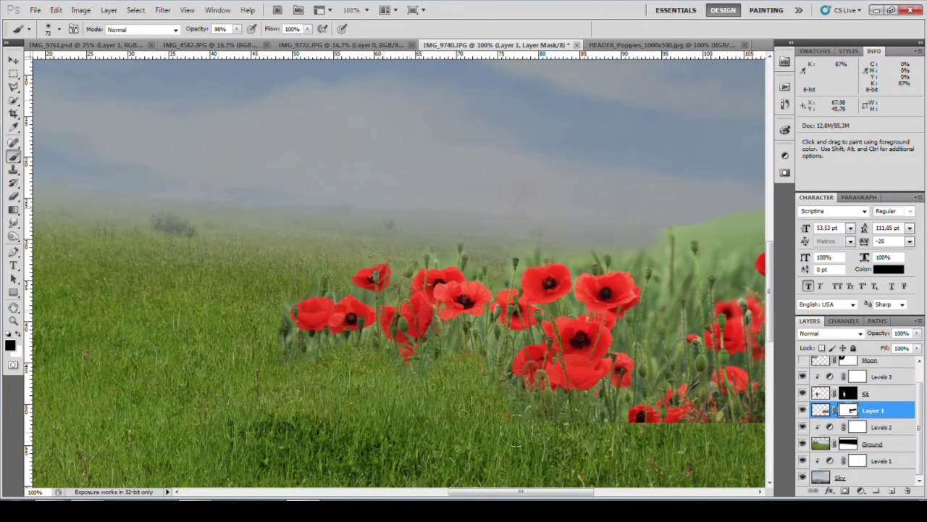
{"action": "scroll", "coordinate": [516, 428], "scroll_direction": "right", "scroll_amount": 5}
{"action": "scroll", "coordinate": [516, 428], "scroll_direction": "down", "scroll_amount": 1}
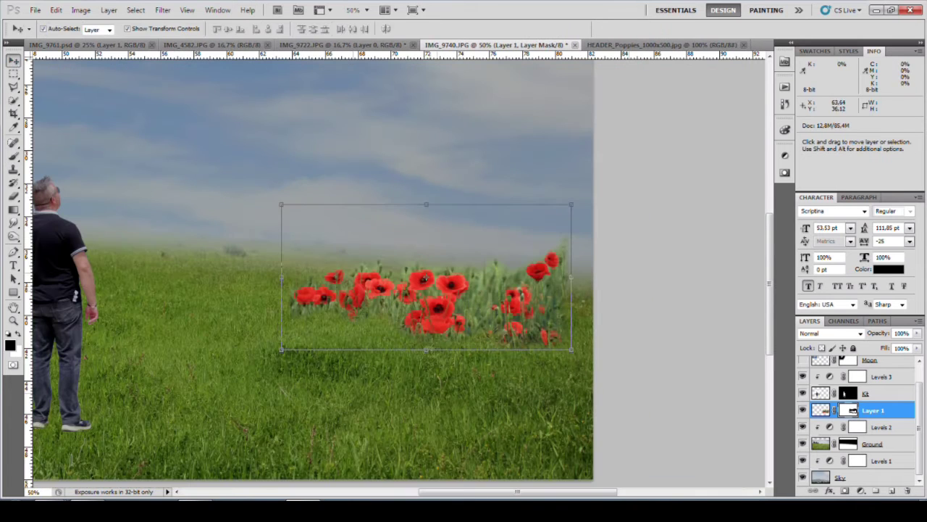
Add a Levels adjustment darkening the poppies: midtone 0.83, output white 241
{"action": "left_click", "coordinate": [860, 491]}
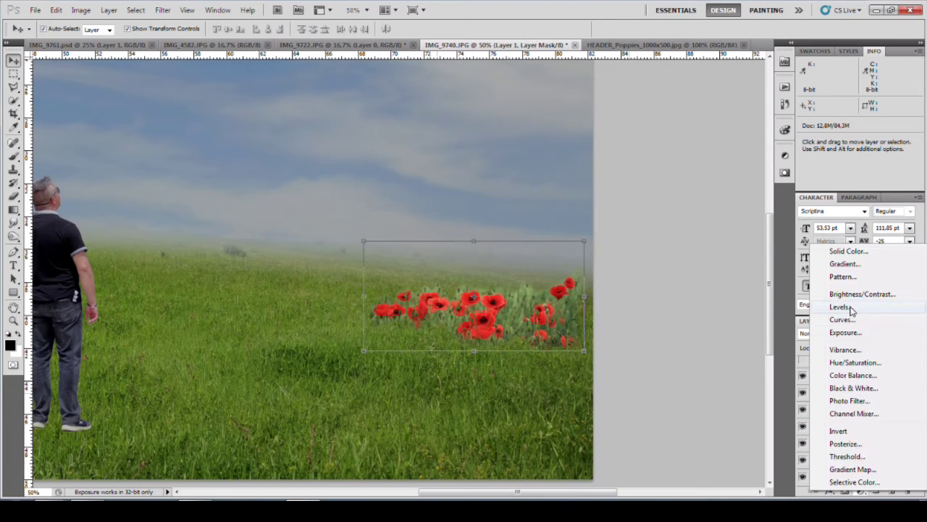
{"action": "left_click", "coordinate": [840, 312]}
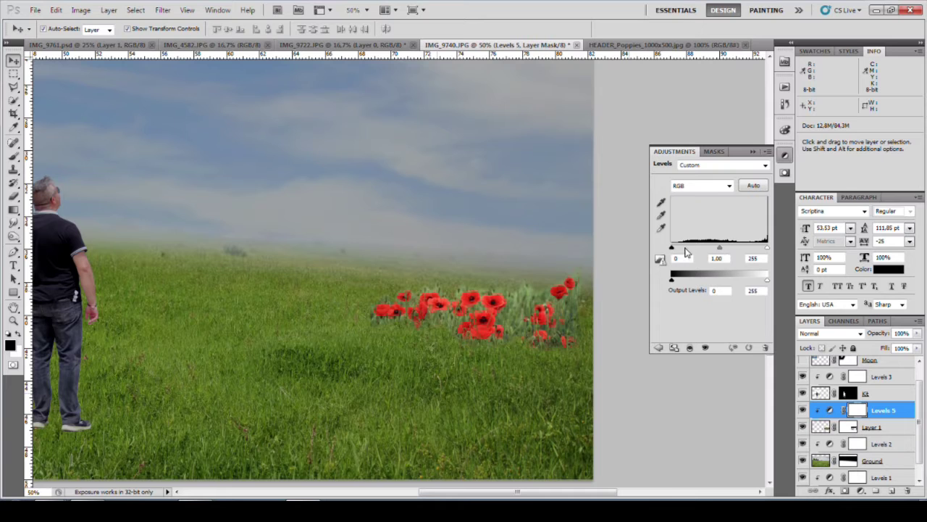
{"action": "left_click_drag", "start_coordinate": [678, 250], "coordinate": [671, 249]}
{"action": "left_click_drag", "start_coordinate": [766, 279], "coordinate": [759, 281]}
{"action": "left_click_drag", "start_coordinate": [720, 248], "coordinate": [727, 250]}
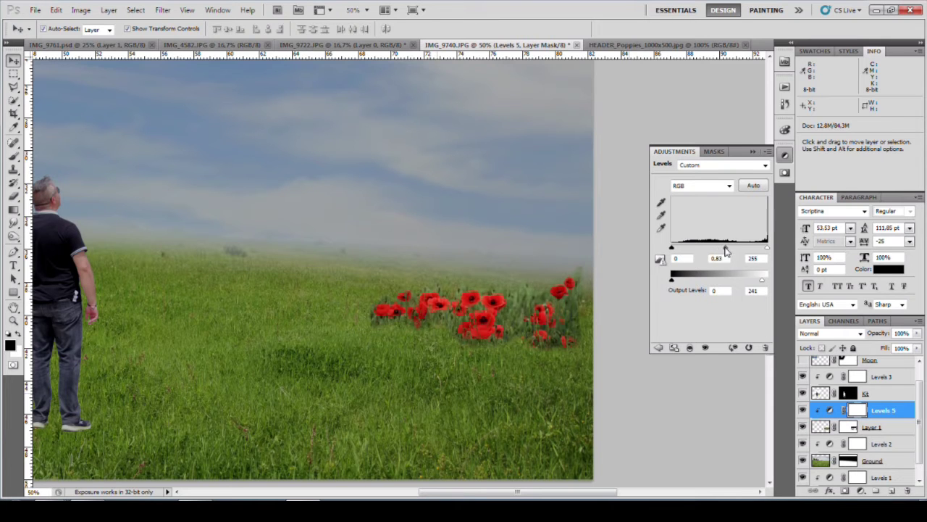
{"action": "key", "text": "alt+4"}
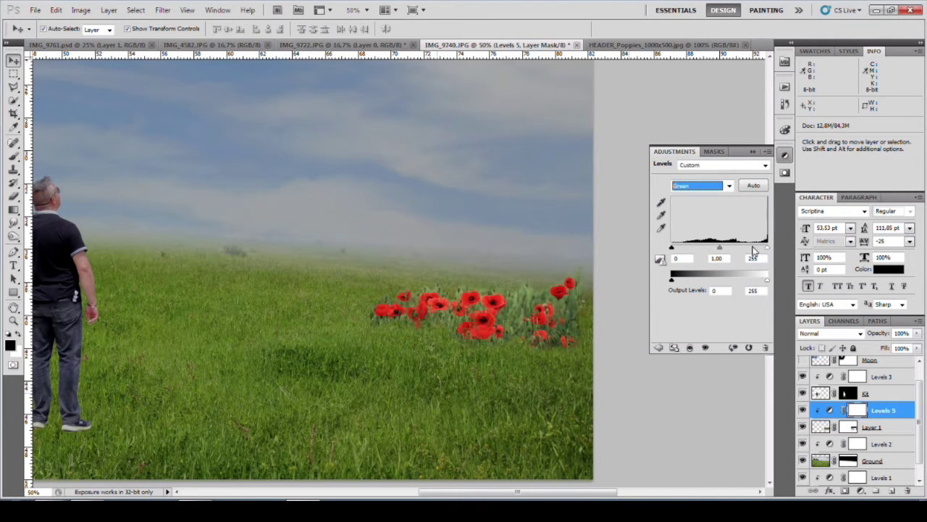
{"action": "left_click", "coordinate": [785, 155]}
Target the poppies layer mask with a 32 px brush, zoomed in to 300% on the poppies
{"action": "key", "text": "ctrl+1"}
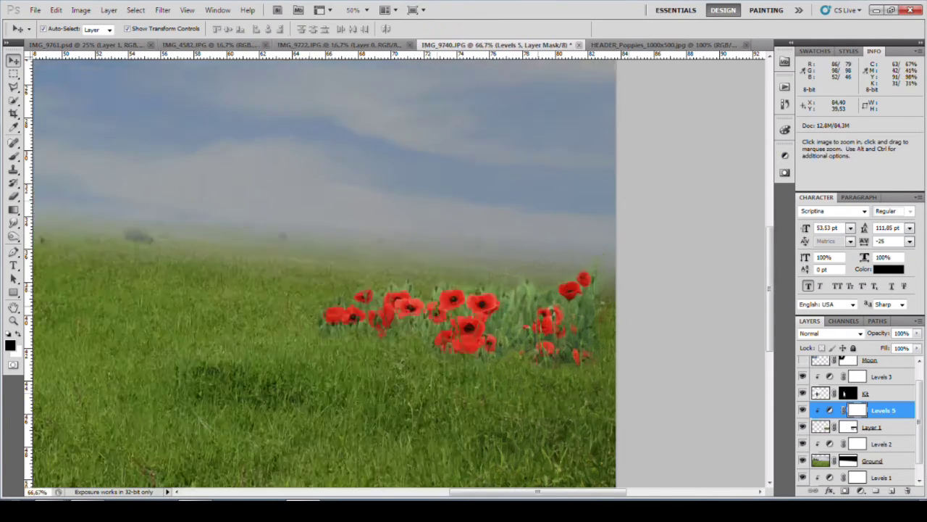
{"action": "left_click", "coordinate": [13, 156]}
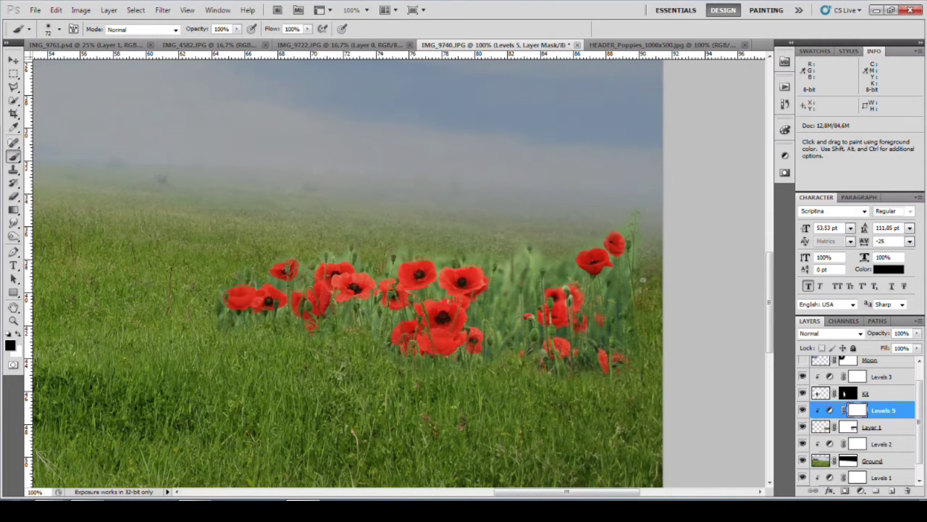
{"action": "left_click", "coordinate": [849, 427]}
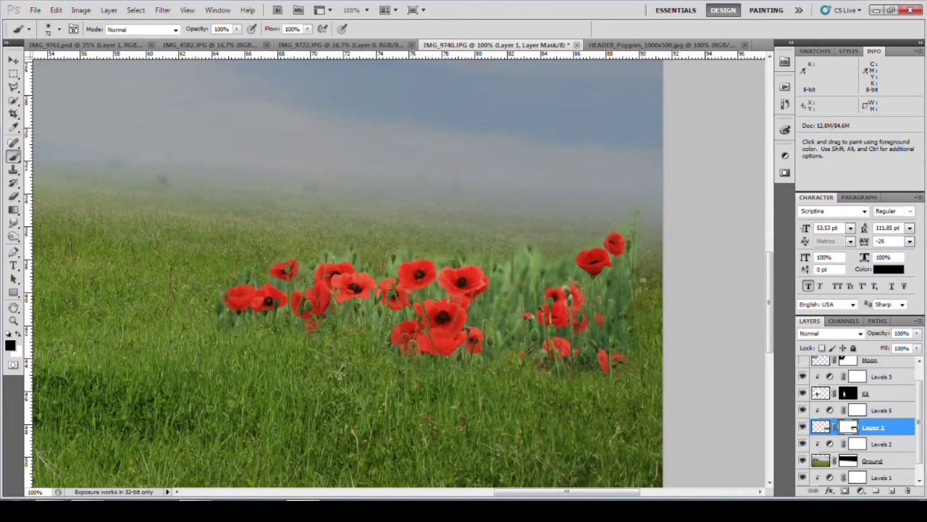
{"action": "right_click", "coordinate": [539, 235]}
{"action": "key", "text": "Return"}
{"action": "left_click_drag", "start_coordinate": [526, 254], "coordinate": [449, 218]}
{"action": "key", "text": "ctrl+plus"}
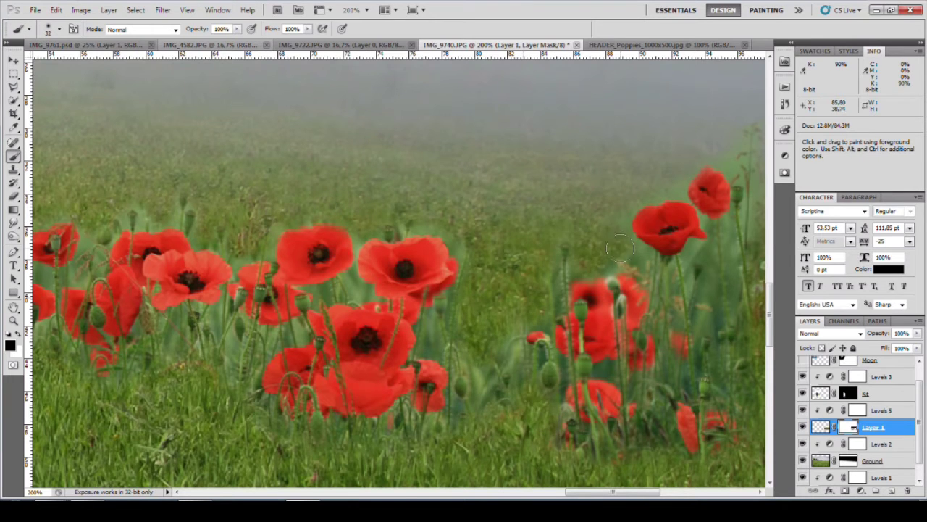
{"action": "left_click_drag", "start_coordinate": [538, 261], "coordinate": [354, 229]}
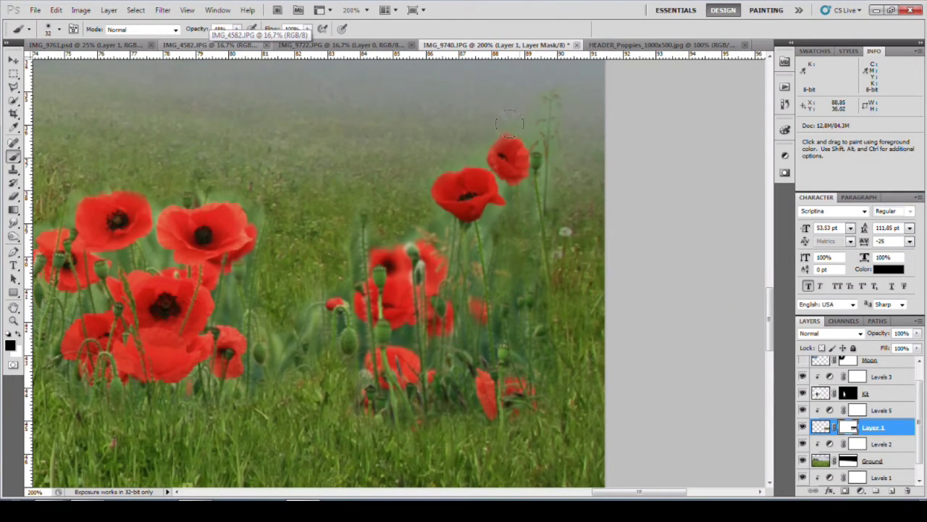
{"action": "left_click_drag", "start_coordinate": [262, 377], "coordinate": [372, 308]}
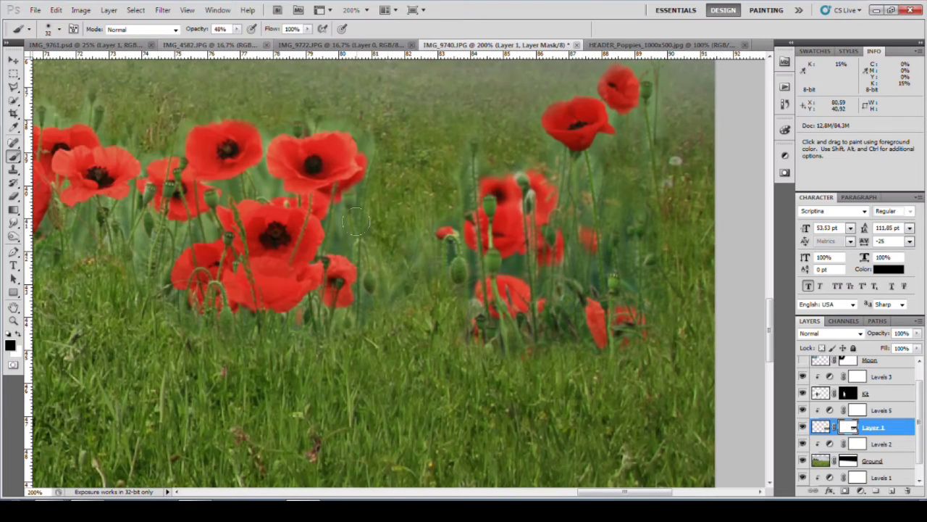
{"action": "left_click_drag", "start_coordinate": [355, 221], "coordinate": [469, 210]}
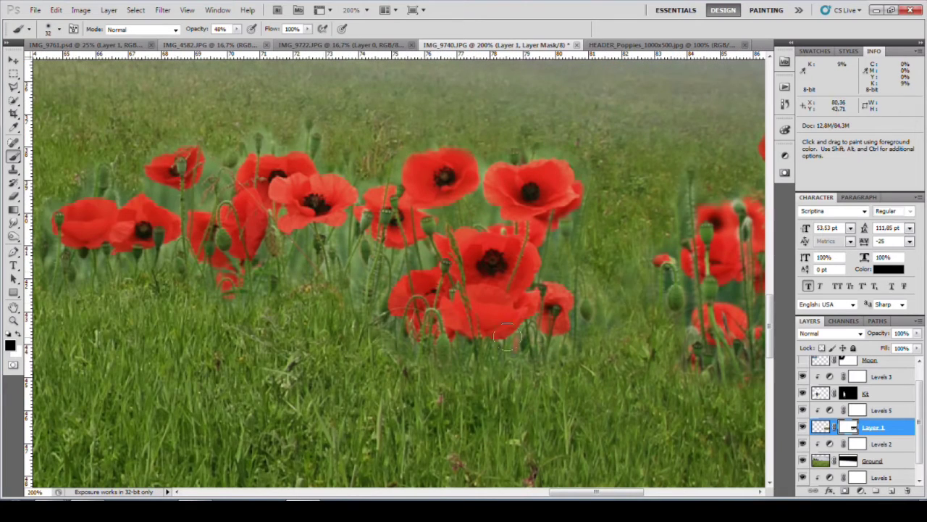
{"action": "key", "text": "ctrl+plus"}
Soften the mask edges with a 20 px brush so the poppies fade into the grass
{"action": "right_click", "coordinate": [366, 222]}
{"action": "key", "text": "Return"}
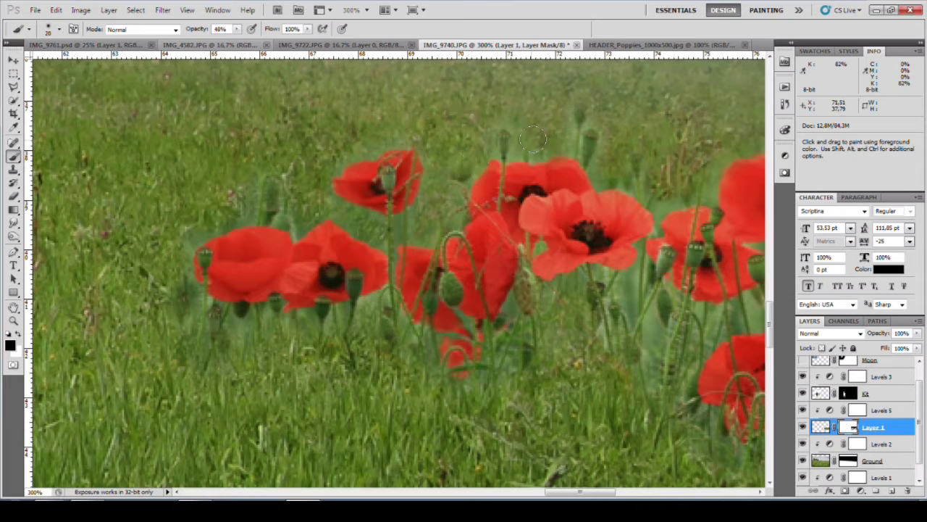
{"action": "left_click_drag", "start_coordinate": [631, 312], "coordinate": [402, 300]}
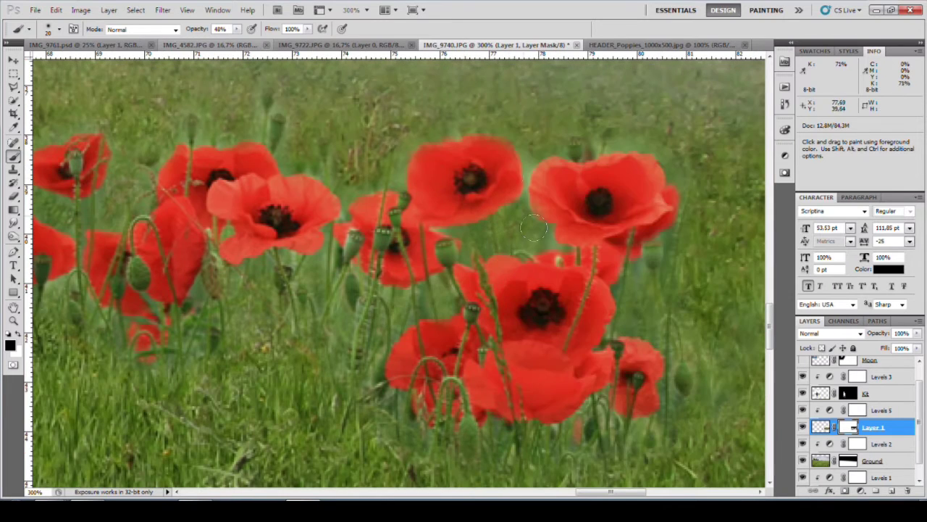
{"action": "left_click_drag", "start_coordinate": [634, 321], "coordinate": [544, 395]}
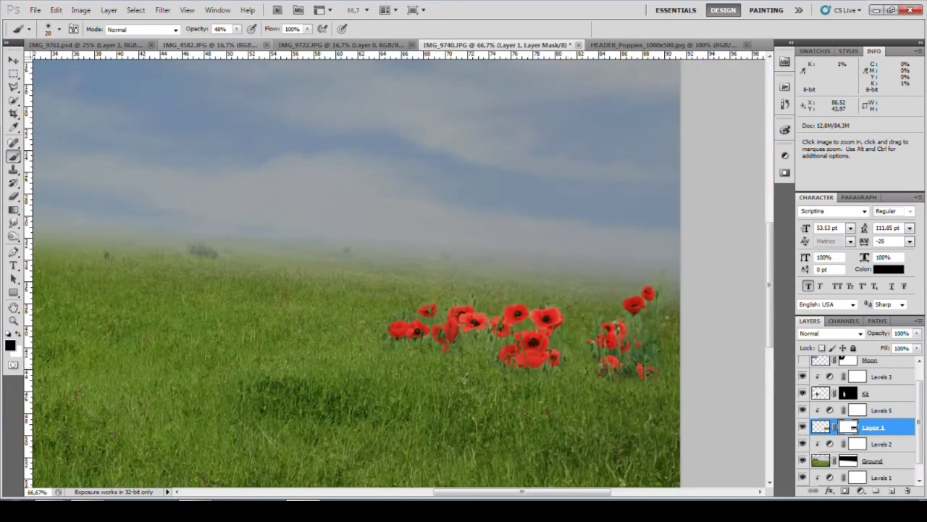
{"action": "left_click_drag", "start_coordinate": [598, 99], "coordinate": [653, 216]}
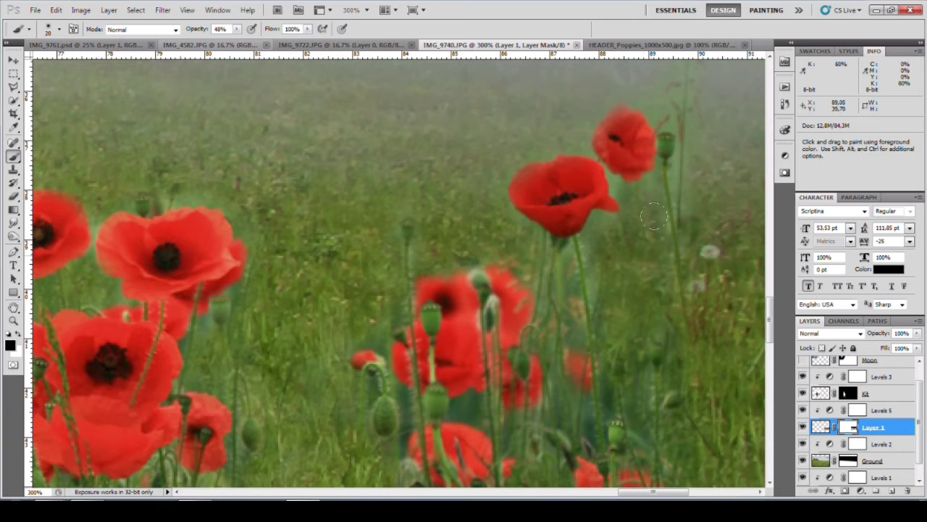
{"action": "scroll", "coordinate": [532, 271], "scroll_direction": "down", "scroll_amount": 3}
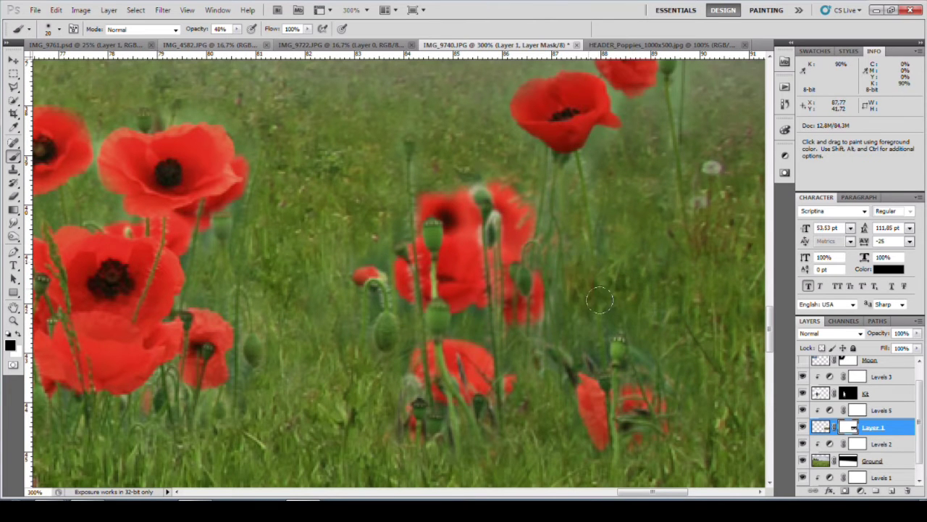
{"action": "key", "text": "ctrl+minus"}
{"action": "key", "text": "ctrl+minus"}
{"action": "key", "text": "ctrl+minus"}
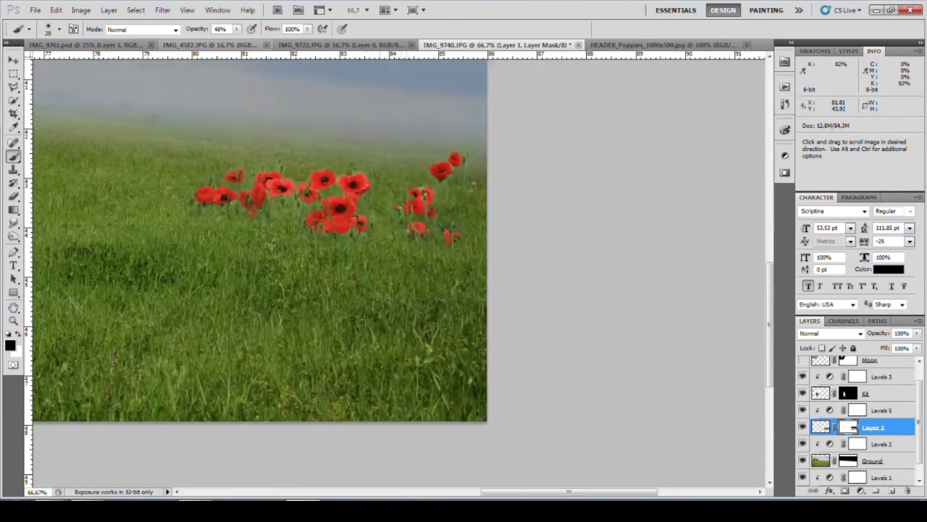
{"action": "key", "text": "ctrl+minus"}
{"action": "key", "text": "ctrl+minus"}
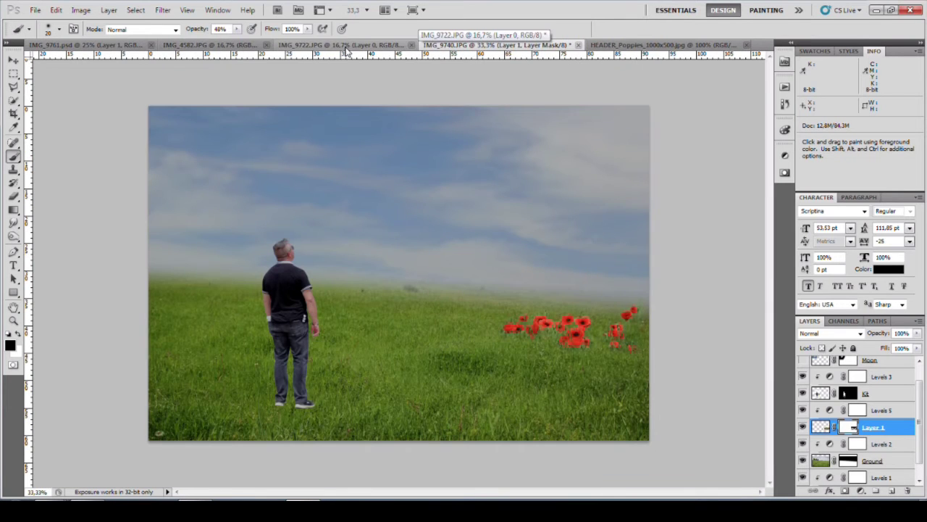
Bring the single big poppy into the composite, scaled to about 54%, mid-canvas
{"action": "left_click", "coordinate": [112, 45]}
{"action": "key", "text": "v"}
{"action": "left_click_drag", "start_coordinate": [398, 218], "coordinate": [466, 304]}
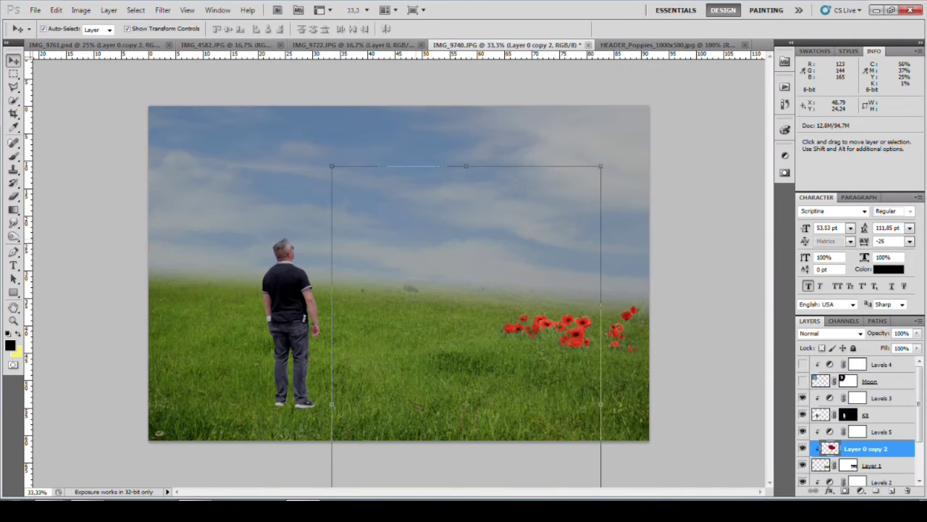
{"action": "left_click_drag", "start_coordinate": [866, 449], "coordinate": [862, 392]}
{"action": "left_click_drag", "start_coordinate": [600, 166], "coordinate": [507, 324]}
{"action": "left_click_drag", "start_coordinate": [413, 377], "coordinate": [450, 225]}
{"action": "left_click_drag", "start_coordinate": [434, 312], "coordinate": [492, 254]}
{"action": "left_click_drag", "start_coordinate": [440, 379], "coordinate": [454, 363]}
{"action": "key", "text": "Return"}
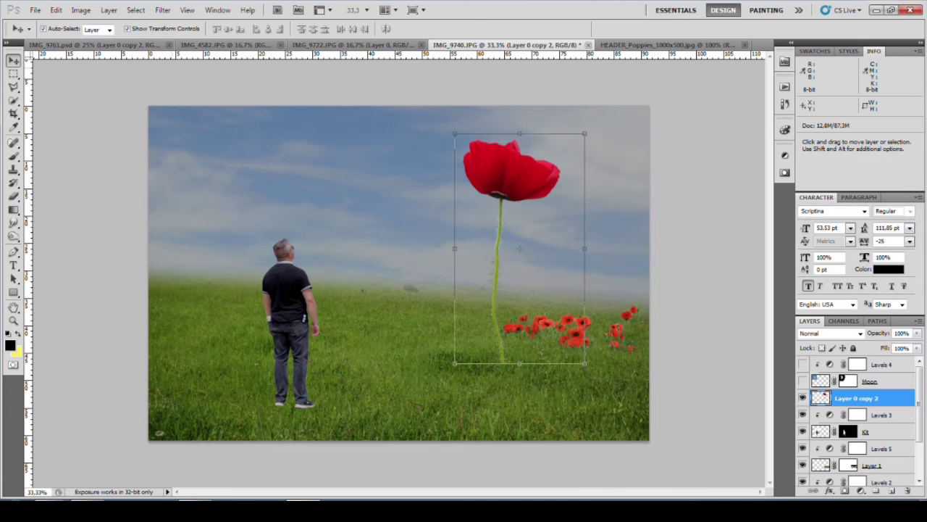
Try flipping the big poppy horizontally, then cancel the flip
{"action": "left_click", "coordinate": [56, 9]}
{"action": "left_click", "coordinate": [80, 225]}
{"action": "key", "text": "Escape"}
{"action": "left_click", "coordinate": [80, 9]}
{"action": "key", "text": "Escape"}
Enlarge the big poppy and reposition it right of the man
{"action": "left_click_drag", "start_coordinate": [520, 304], "coordinate": [471, 292]}
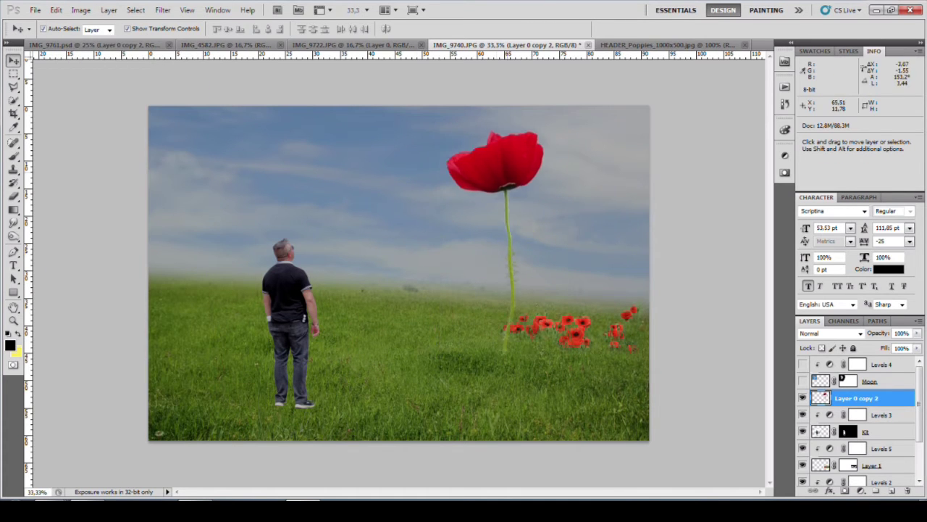
{"action": "key", "text": "ctrl+t"}
{"action": "left_click_drag", "start_coordinate": [406, 352], "coordinate": [382, 372]}
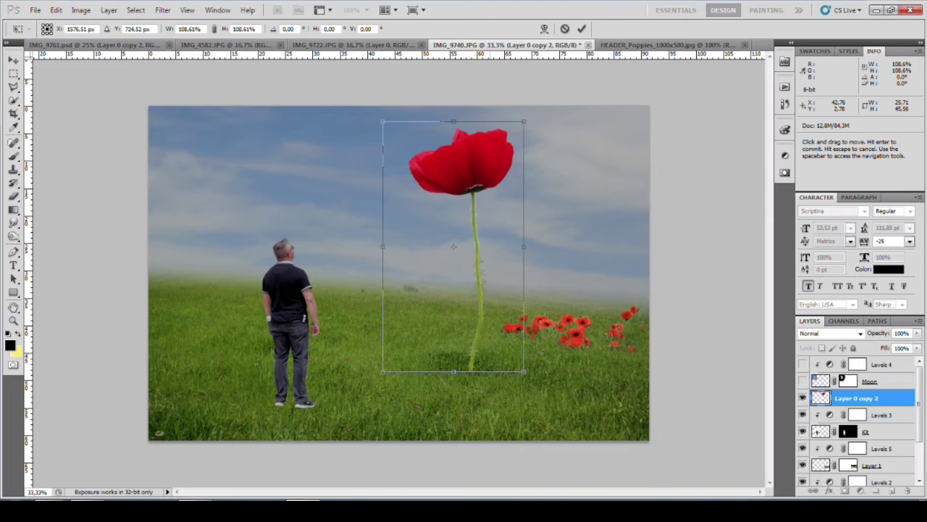
{"action": "key", "text": "Return"}
{"action": "left_click", "coordinate": [565, 334]}
{"action": "left_click_drag", "start_coordinate": [472, 289], "coordinate": [488, 297]}
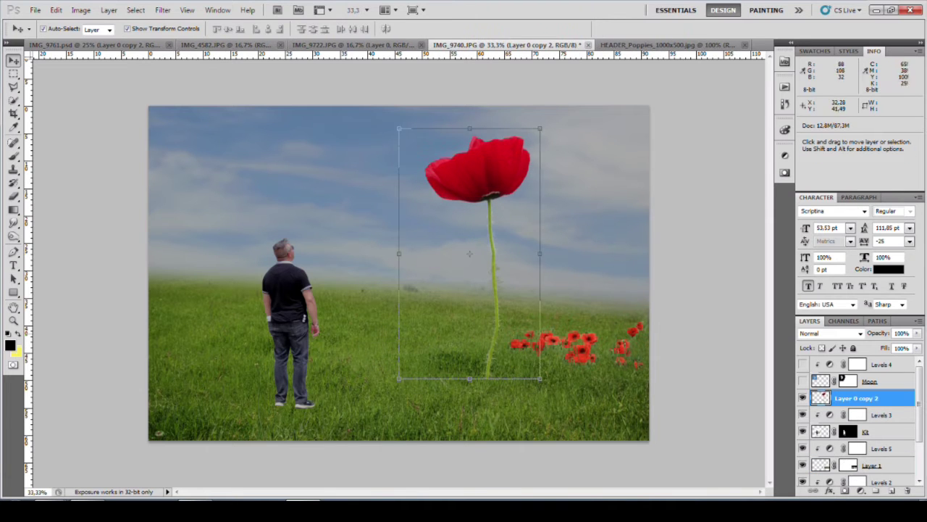
Make the man slightly smaller and move the small poppies down
{"action": "left_click", "coordinate": [289, 326]}
{"action": "key", "text": "ctrl+t"}
{"action": "left_click_drag", "start_coordinate": [230, 214], "coordinate": [245, 237]}
{"action": "key", "text": "Return"}
{"action": "left_click", "coordinate": [580, 347]}
{"action": "key", "text": "ctrl+t"}
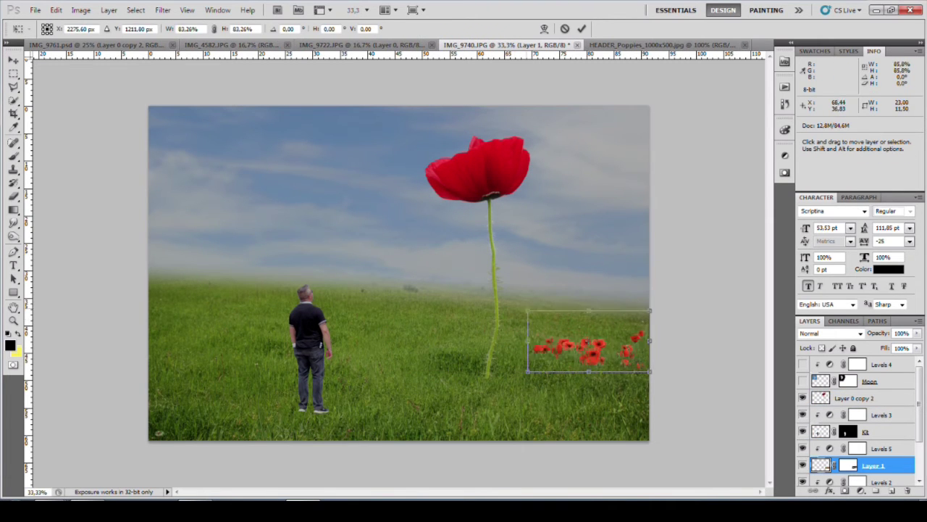
{"action": "left_click_drag", "start_coordinate": [594, 344], "coordinate": [593, 351]}
{"action": "key", "text": "Return"}
Enlarge the man slightly and nudge the small poppies left and down
{"action": "left_click", "coordinate": [307, 330]}
{"action": "key", "text": "ctrl+t"}
{"action": "left_click_drag", "start_coordinate": [245, 234], "coordinate": [241, 231]}
{"action": "key", "text": "Return"}
{"action": "left_click_drag", "start_coordinate": [591, 358], "coordinate": [581, 362]}
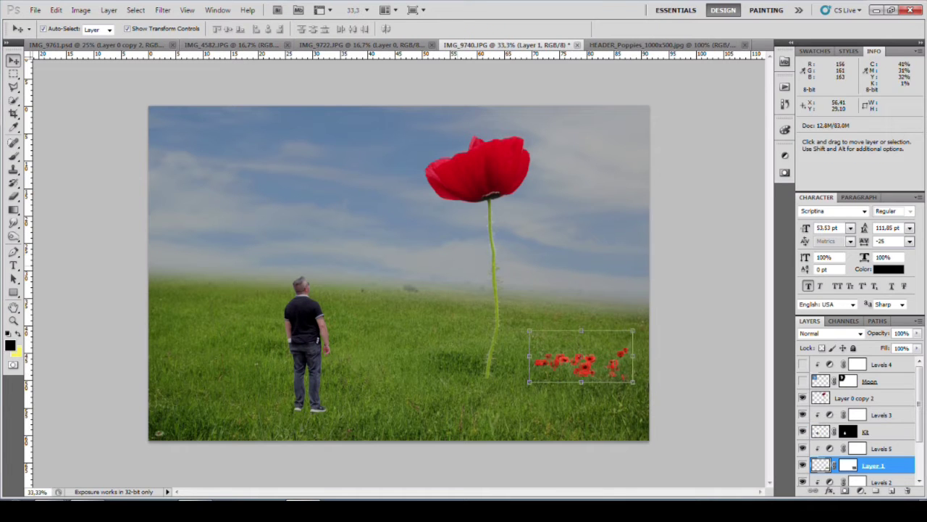
{"action": "left_click", "coordinate": [888, 466]}
{"action": "type", "text": "Poppies"}
Name the small poppies layer Poppies and the big poppy layer Poppy
{"action": "key", "text": "Return"}
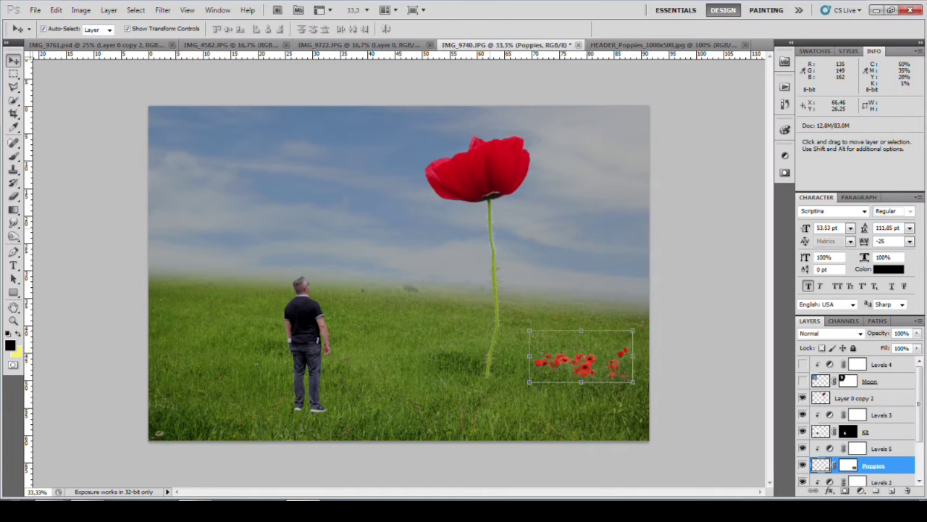
{"action": "left_click", "coordinate": [858, 398]}
{"action": "type", "text": "y"}
{"action": "key", "text": "Return"}
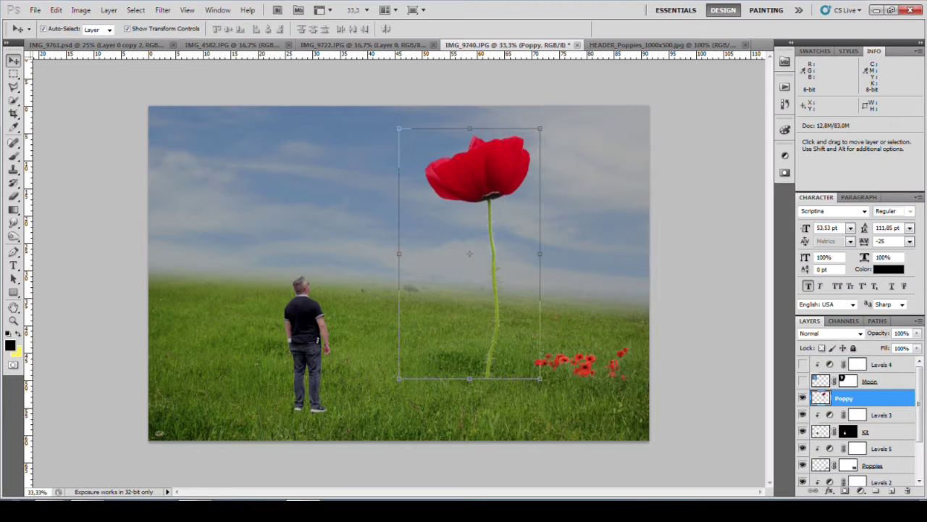
Add a Levels 6 adjustment above Poppy with output white lowered to 209
{"action": "left_click", "coordinate": [861, 489]}
{"action": "left_click", "coordinate": [789, 306]}
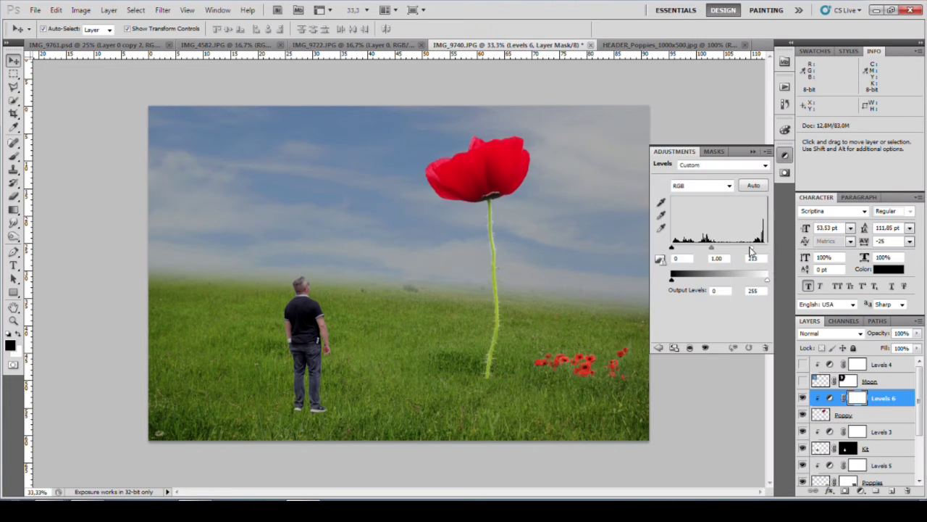
{"action": "left_click_drag", "start_coordinate": [766, 280], "coordinate": [752, 282]}
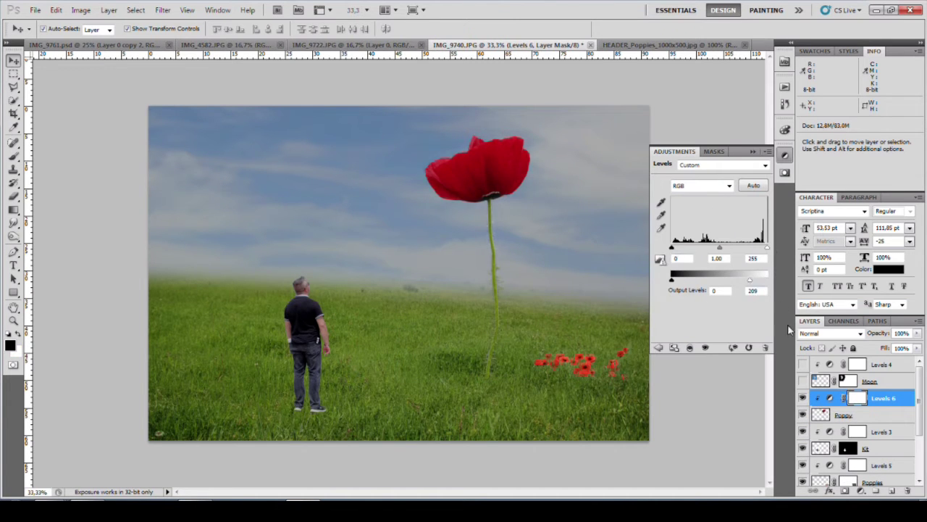
Review the Levels 5 and Levels 3 adjustment settings
{"action": "left_click", "coordinate": [869, 481]}
{"action": "left_click", "coordinate": [883, 460]}
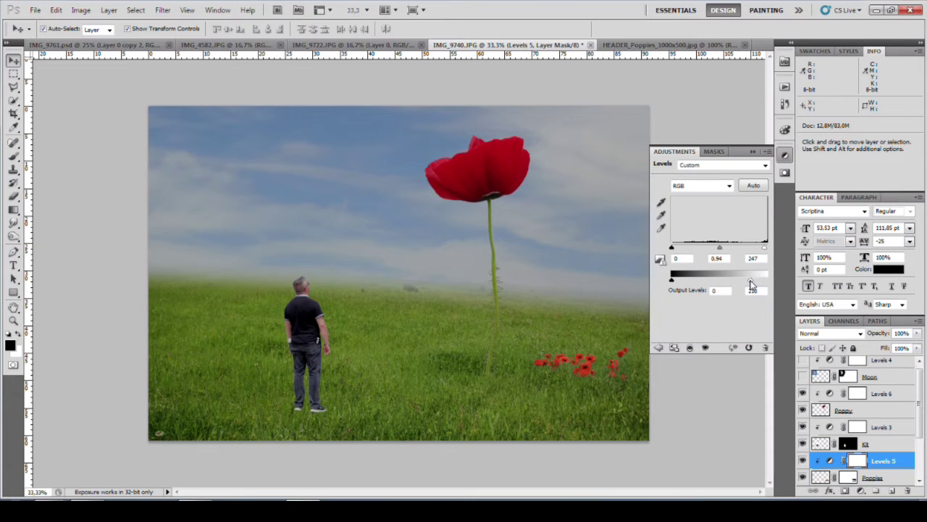
{"action": "left_click", "coordinate": [870, 443]}
{"action": "left_click", "coordinate": [882, 427]}
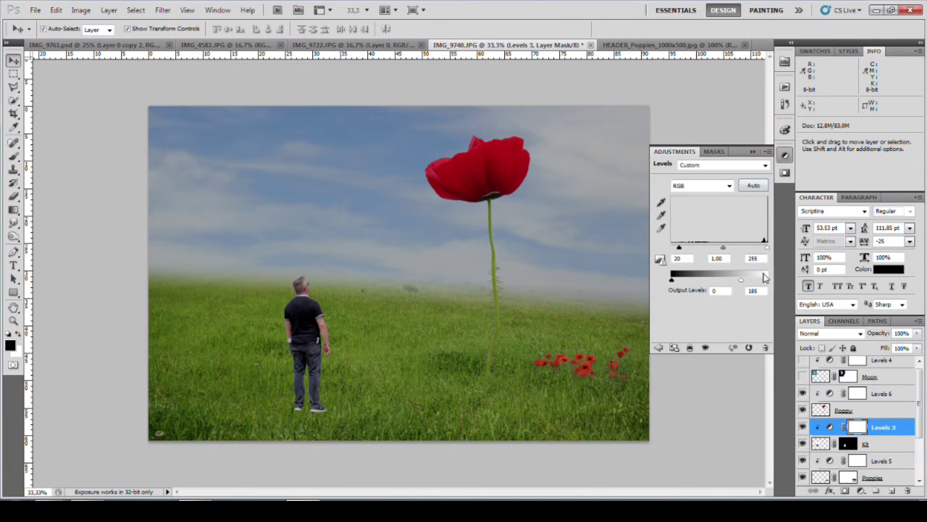
{"action": "left_click", "coordinate": [785, 156]}
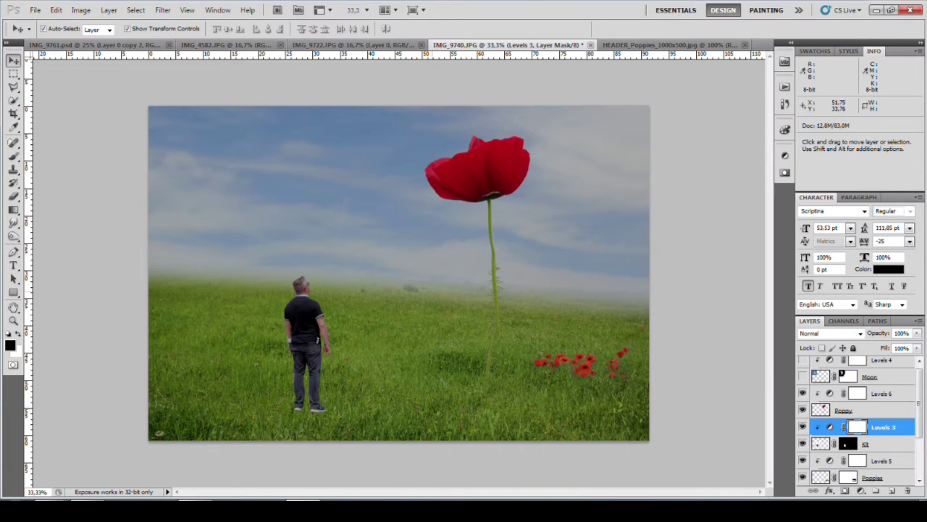
Nudge the giant poppy slightly left in the field
{"action": "left_click", "coordinate": [287, 330]}
{"action": "left_click_drag", "start_coordinate": [478, 166], "coordinate": [467, 165]}
{"action": "left_click", "coordinate": [286, 326]}
Add a Kit shadow layer below Kit in Multiply mode, with an 82 px brush
{"action": "key", "text": "ctrl+shift+alt+n"}
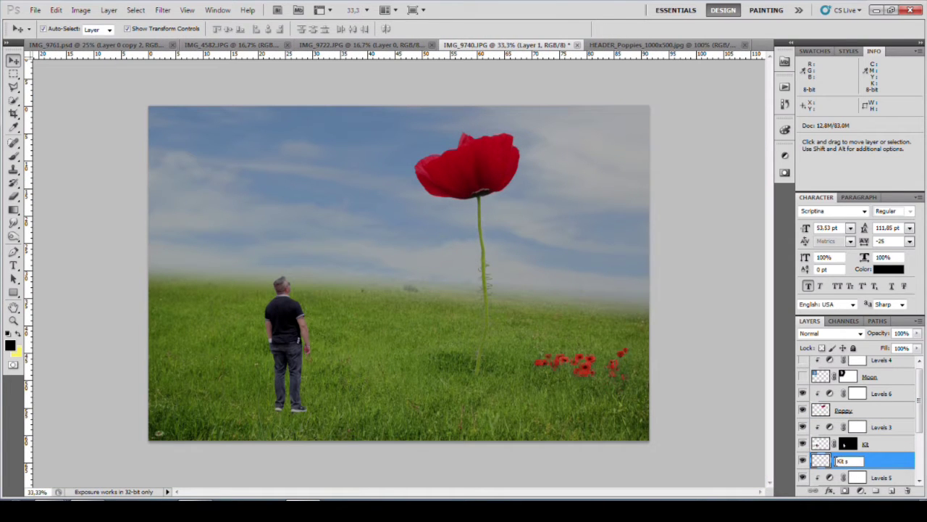
{"action": "type", "text": "hadow"}
{"action": "key", "text": "Return"}
{"action": "key", "text": "b"}
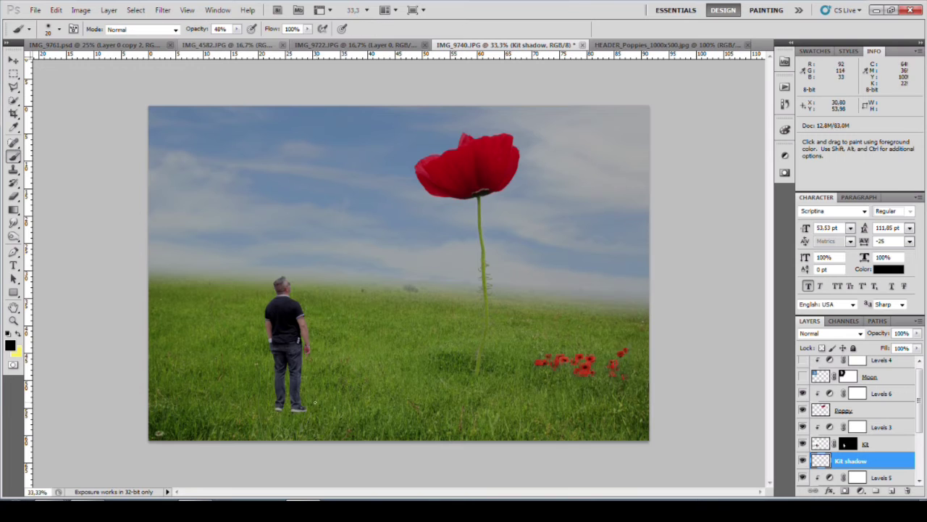
{"action": "scroll", "coordinate": [333, 367], "scroll_direction": "up", "scroll_amount": 1, "text": "alt"}
{"action": "right_click", "coordinate": [333, 367]}
{"action": "left_click", "coordinate": [333, 362]}
{"action": "key", "text": "Return"}
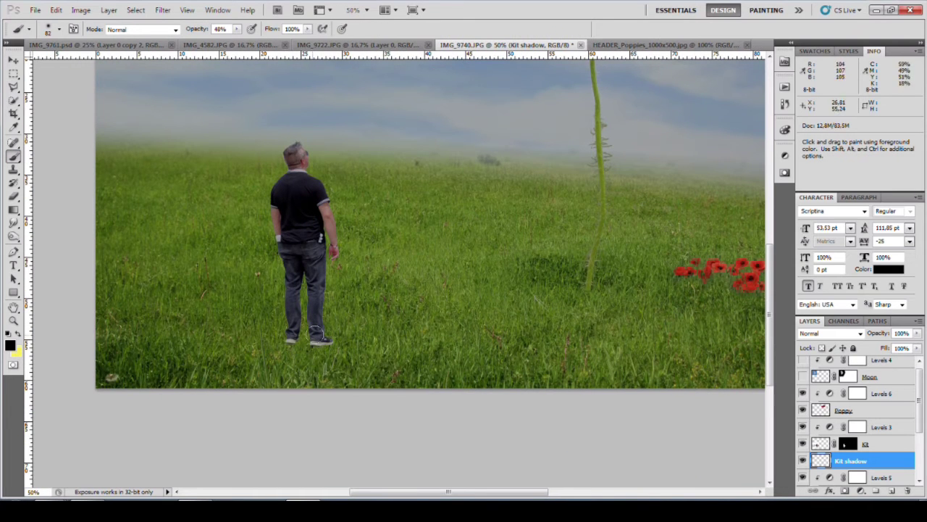
{"action": "left_click", "coordinate": [860, 334]}
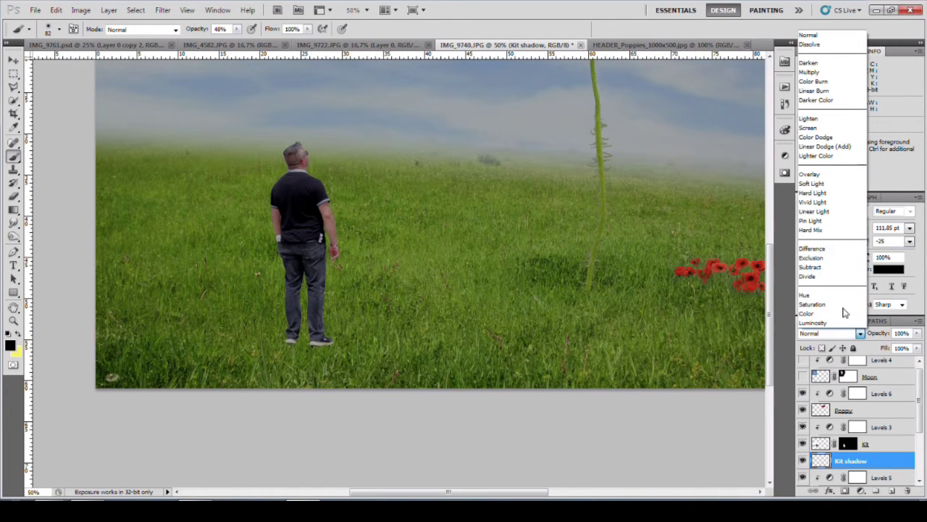
{"action": "left_click", "coordinate": [810, 72]}
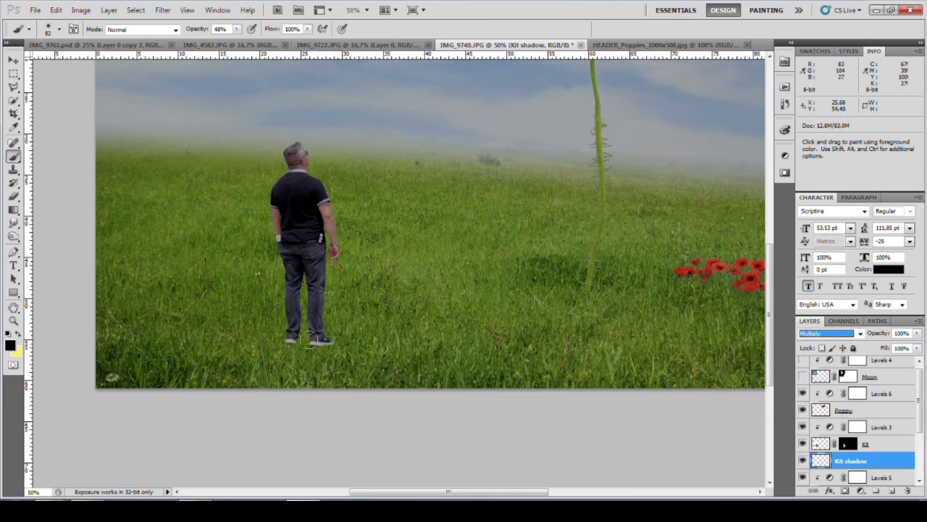
Paint a soft black shadow under the man's feet at 23% brush opacity
{"action": "scroll", "coordinate": [293, 344], "scroll_direction": "up", "scroll_amount": 2}
{"action": "key", "text": "0"}
{"action": "key", "text": "7"}
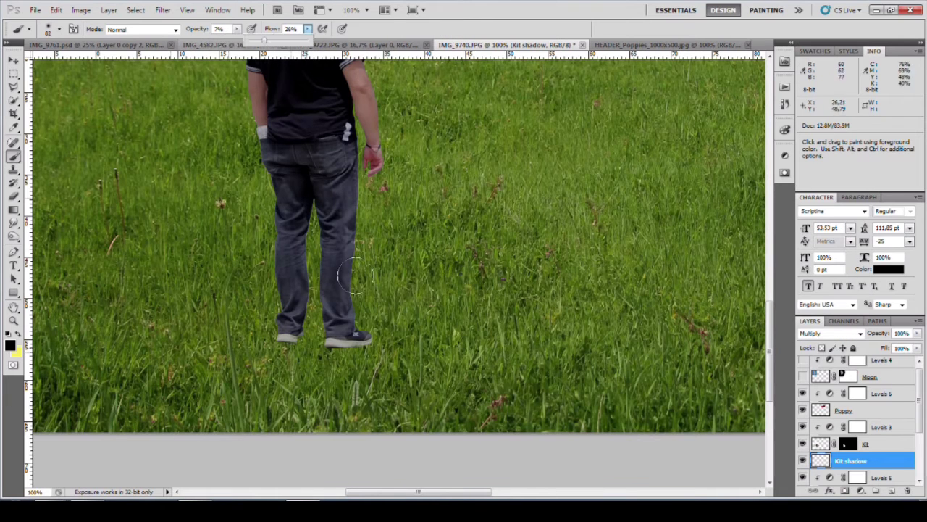
{"action": "key", "text": "7"}
{"action": "key", "text": "0"}
{"action": "right_click", "coordinate": [418, 373]}
{"action": "left_click_drag", "start_coordinate": [326, 345], "coordinate": [218, 347]}
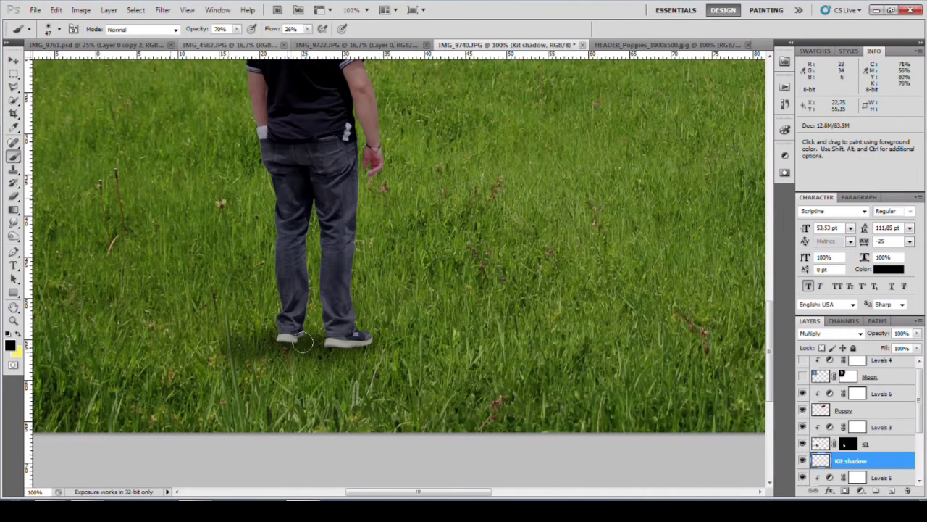
{"action": "right_click", "coordinate": [372, 370]}
{"action": "key", "text": "Return"}
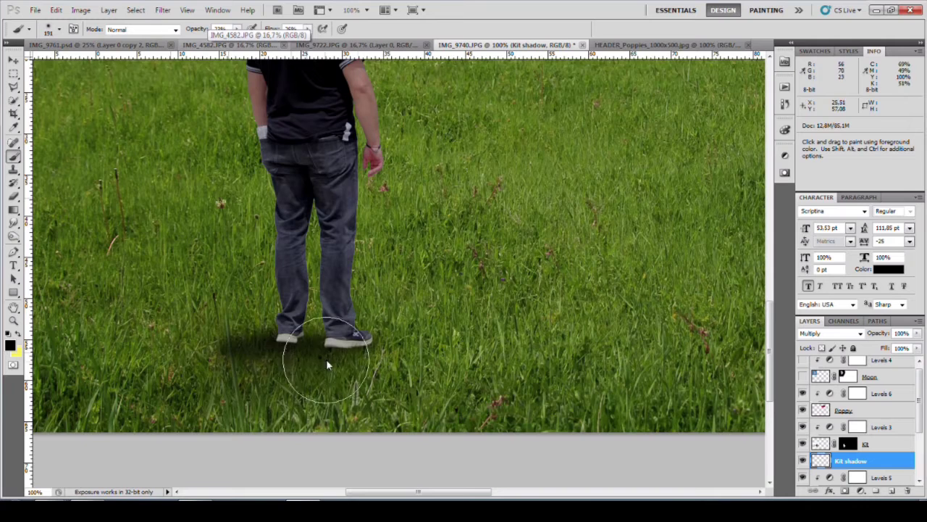
{"action": "key", "text": "2"}
{"action": "key", "text": "3"}
{"action": "left_click_drag", "start_coordinate": [382, 347], "coordinate": [339, 370]}
{"action": "scroll", "coordinate": [339, 369], "scroll_direction": "down", "scroll_amount": 1}
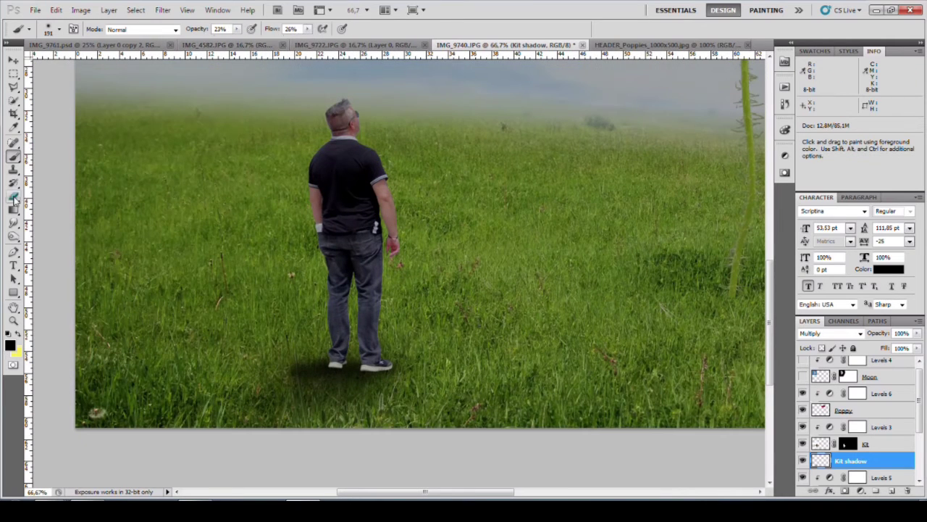
Burn the man's feet on Kit with a 37 px Burn tool at 56% exposure
{"action": "key", "text": "e"}
{"action": "key", "text": "alt+bracketright"}
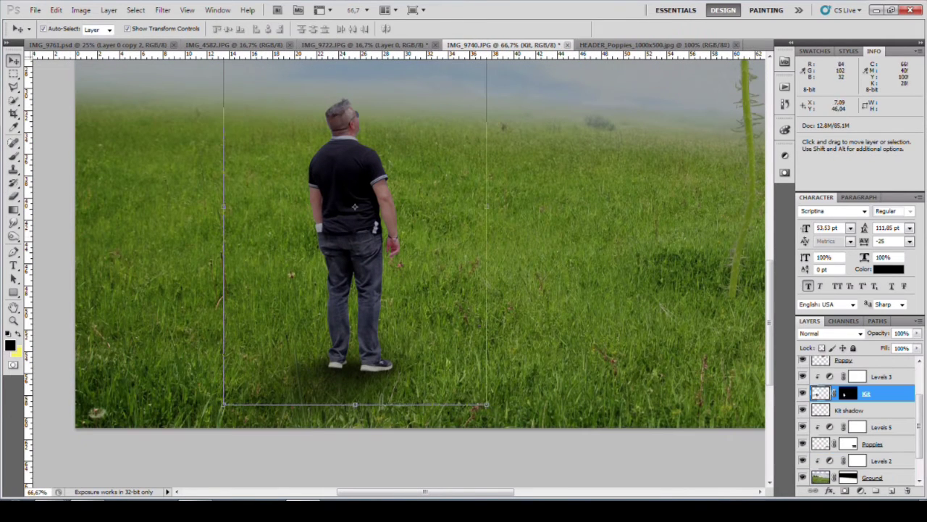
{"action": "right_click", "coordinate": [13, 194]}
{"action": "right_click", "coordinate": [13, 235]}
{"action": "left_click", "coordinate": [50, 246]}
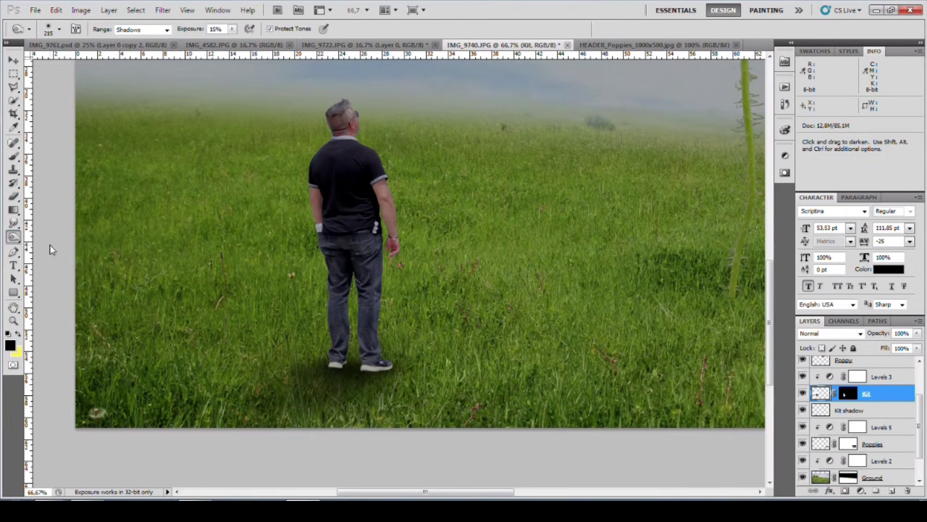
{"action": "scroll", "coordinate": [362, 366], "scroll_direction": "up", "scroll_amount": 1}
{"action": "right_click", "coordinate": [366, 384]}
{"action": "type", "text": "37"}
{"action": "key", "text": "Return"}
{"action": "left_click", "coordinate": [216, 29]}
{"action": "scroll", "coordinate": [352, 376], "scroll_direction": "up", "scroll_amount": 1}
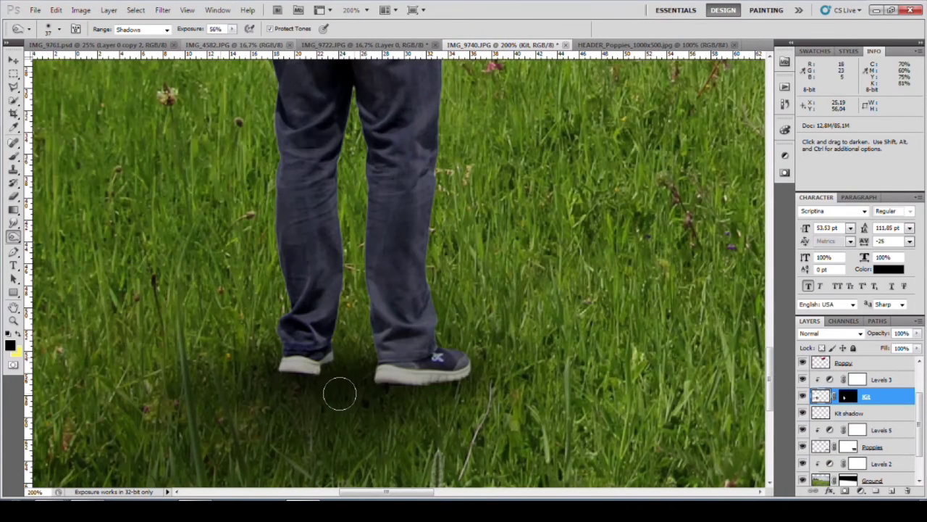
Add a layer above Kit and paint black shadows under both shoes with a 47 px brush
{"action": "left_click", "coordinate": [892, 490]}
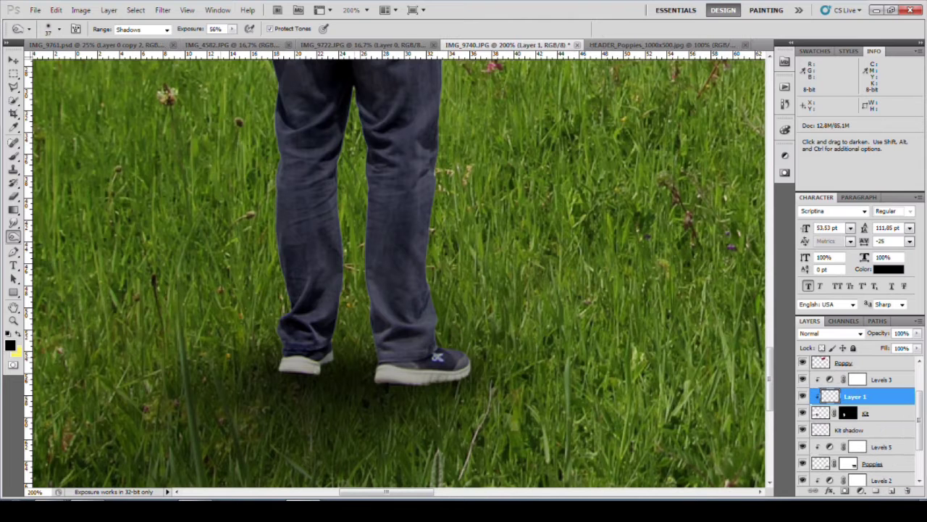
{"action": "key", "text": "b"}
{"action": "right_click", "coordinate": [322, 378]}
{"action": "left_click_drag", "start_coordinate": [324, 378], "coordinate": [330, 378]}
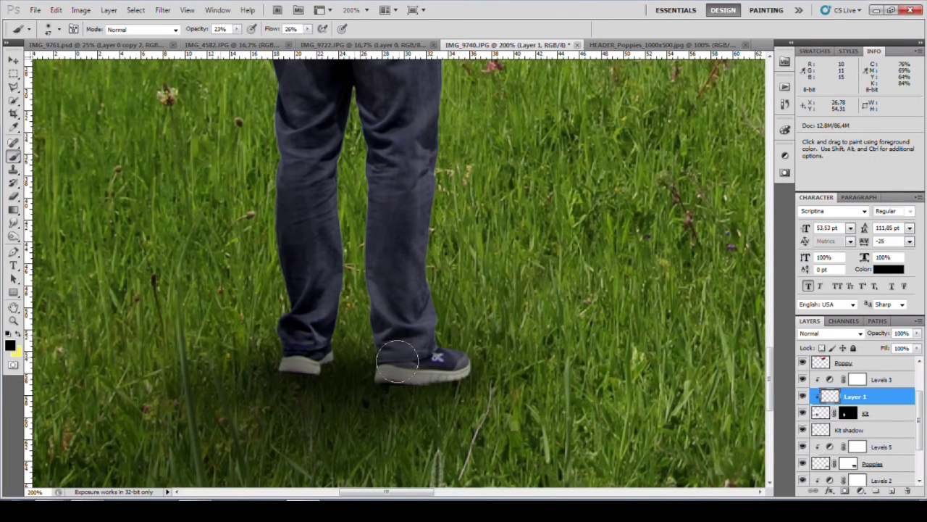
{"action": "left_click_drag", "start_coordinate": [397, 360], "coordinate": [457, 380]}
{"action": "mouse_move", "coordinate": [280, 379]}
{"action": "left_mouse_down"}
{"action": "mouse_move", "coordinate": [300, 379]}
{"action": "mouse_move", "coordinate": [300, 503]}
{"action": "left_mouse_up"}
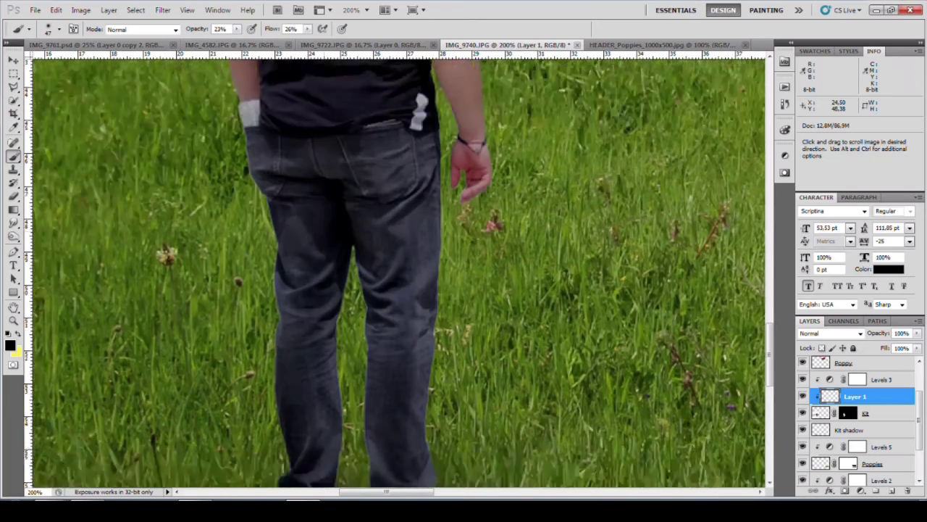
Shade the man's upper body, shirt and arm with brushes of 147, 32 and 106 px
{"action": "left_click_drag", "start_coordinate": [300, 232], "coordinate": [300, 493]}
{"action": "key", "text": "bracketright"}
{"action": "key", "text": "bracketright"}
{"action": "key", "text": "bracketright"}
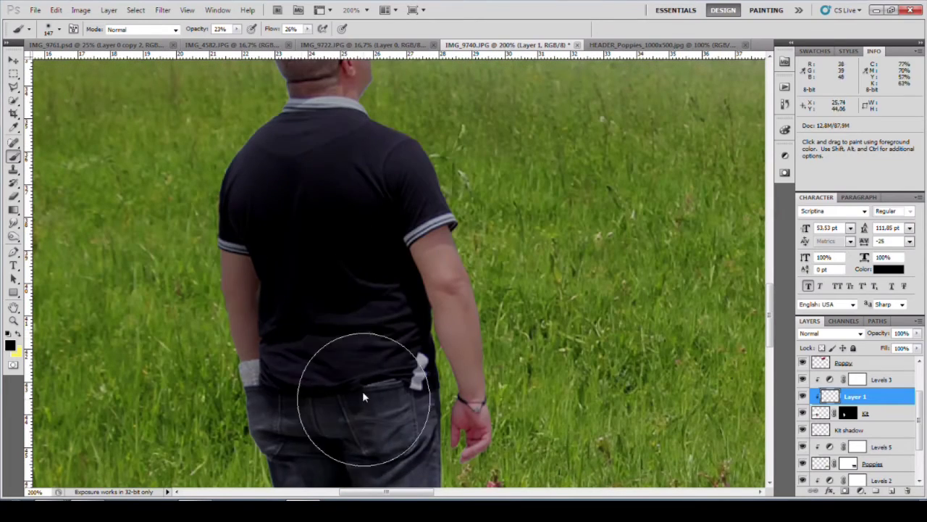
{"action": "scroll", "coordinate": [388, 300], "scroll_direction": "up", "scroll_amount": 5}
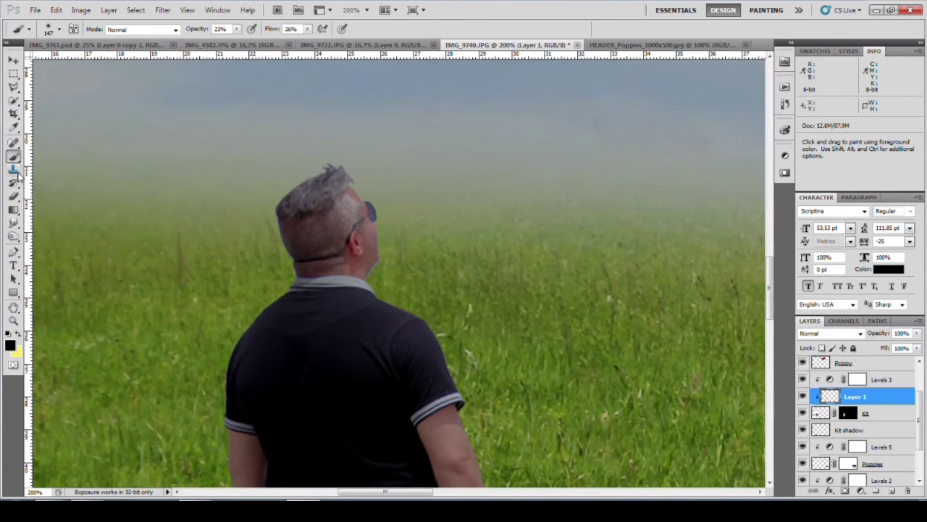
{"action": "scroll", "coordinate": [218, 232], "scroll_direction": "down", "scroll_amount": 4}
{"action": "scroll", "coordinate": [283, 290], "scroll_direction": "down", "scroll_amount": 5}
{"action": "scroll", "coordinate": [300, 362], "scroll_direction": "down", "scroll_amount": 2}
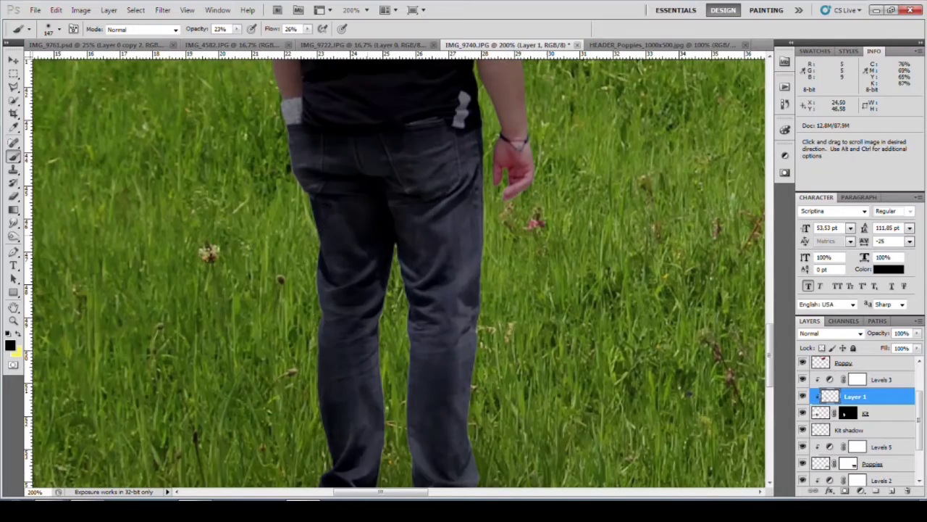
{"action": "left_click_drag", "start_coordinate": [468, 175], "coordinate": [403, 369]}
{"action": "key", "text": "bracketleft"}
{"action": "key", "text": "bracketleft"}
{"action": "key", "text": "bracketleft"}
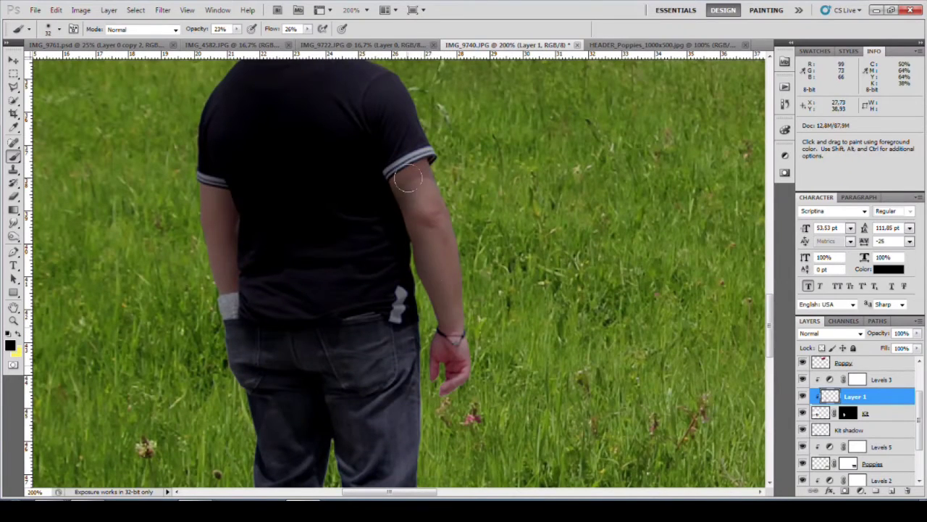
{"action": "scroll", "coordinate": [254, 210], "scroll_direction": "up", "scroll_amount": 3}
{"action": "key", "text": "bracketright"}
{"action": "key", "text": "bracketright"}
{"action": "key", "text": "bracketright"}
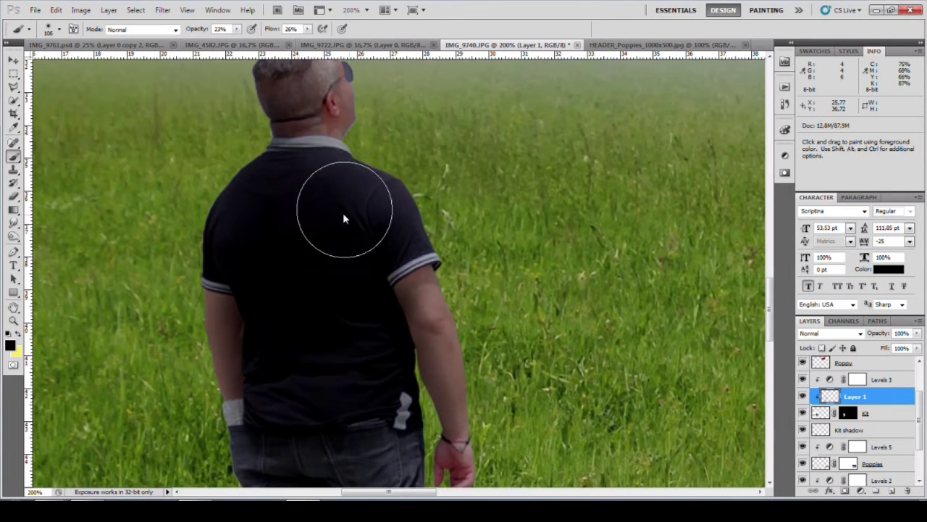
{"action": "scroll", "coordinate": [344, 218], "scroll_direction": "up", "scroll_amount": 3}
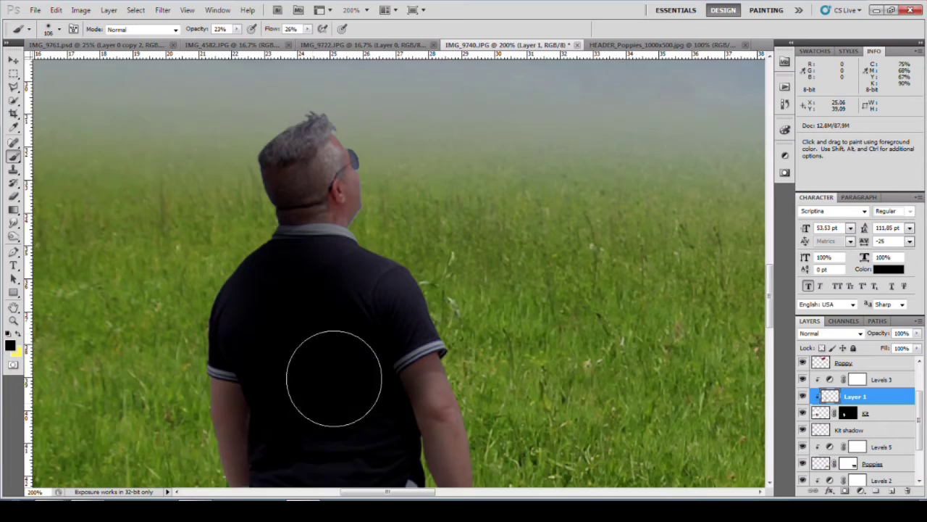
{"action": "scroll", "coordinate": [334, 377], "scroll_direction": "down", "scroll_amount": 5}
{"action": "scroll", "coordinate": [338, 386], "scroll_direction": "down", "scroll_amount": 4}
{"action": "scroll", "coordinate": [372, 352], "scroll_direction": "down", "scroll_amount": 3}
{"action": "scroll", "coordinate": [333, 420], "scroll_direction": "down", "scroll_amount": 3}
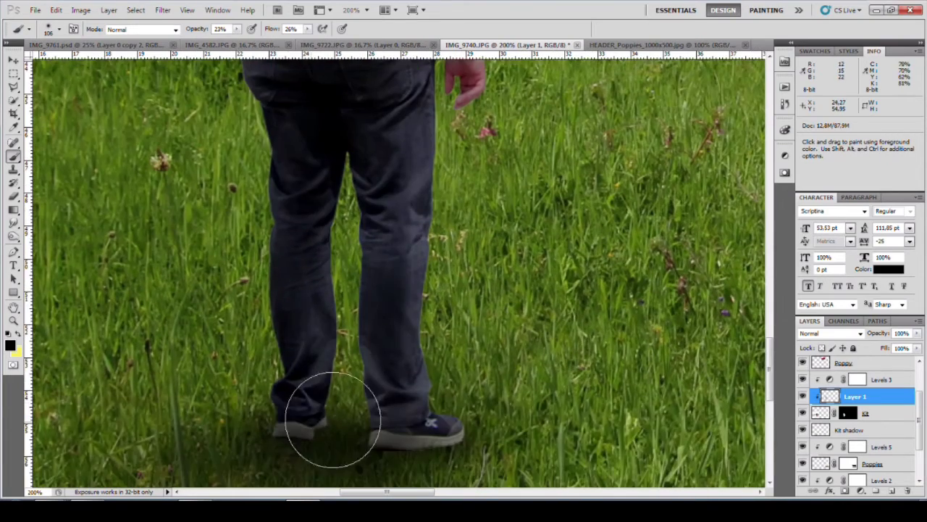
{"action": "scroll", "coordinate": [333, 420], "scroll_direction": "down", "scroll_amount": 1}
{"action": "scroll", "coordinate": [333, 420], "scroll_direction": "down", "scroll_amount": 1}
{"action": "scroll", "coordinate": [333, 420], "scroll_direction": "down", "scroll_amount": 1}
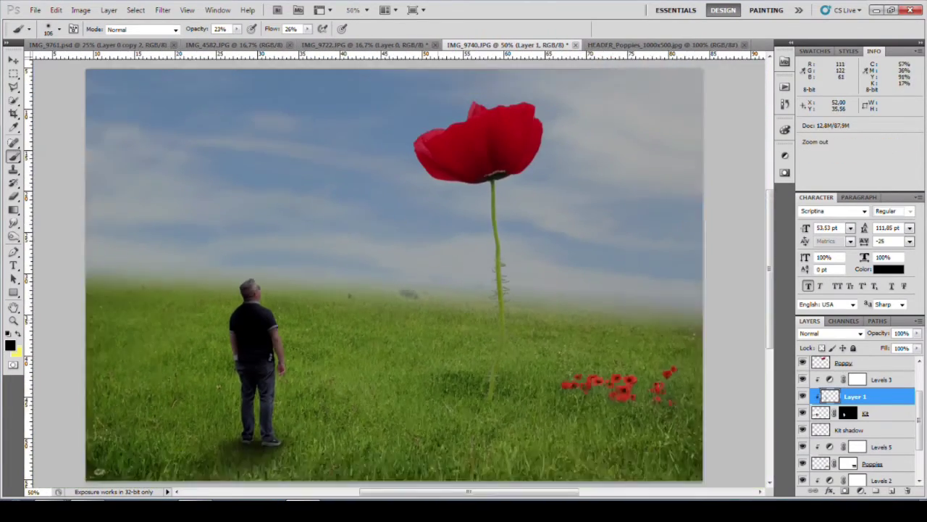
{"action": "scroll", "coordinate": [748, 424], "scroll_direction": "down", "scroll_amount": 1}
Create a new layer below Poppy named Poppy shadow
{"action": "mouse_move", "coordinate": [920, 419]}
{"action": "left_mouse_down"}
{"action": "mouse_move", "coordinate": [922, 450]}
{"action": "mouse_move", "coordinate": [920, 409]}
{"action": "left_mouse_up"}
{"action": "left_click", "coordinate": [845, 414]}
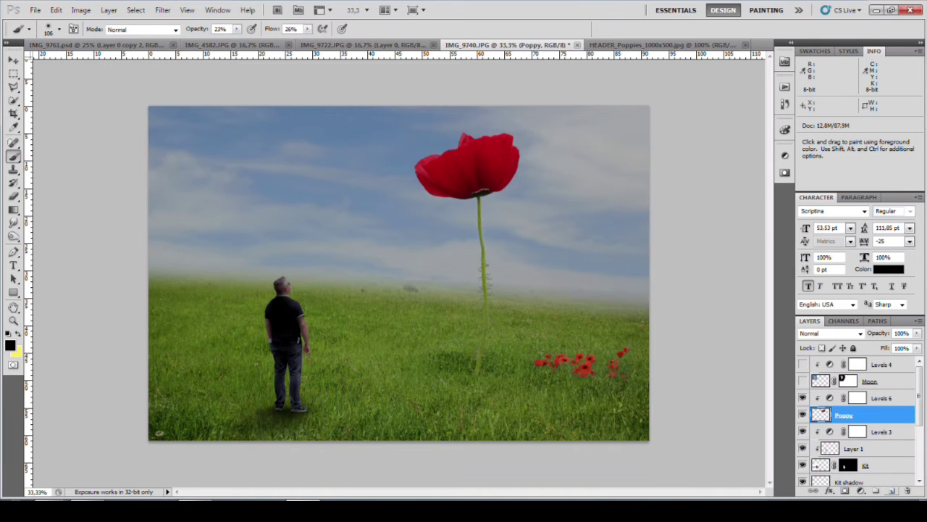
{"action": "left_click", "coordinate": [892, 491]}
{"action": "key", "text": "ctrl+plus"}
{"action": "scroll", "coordinate": [569, 307], "scroll_direction": "up", "scroll_amount": 5}
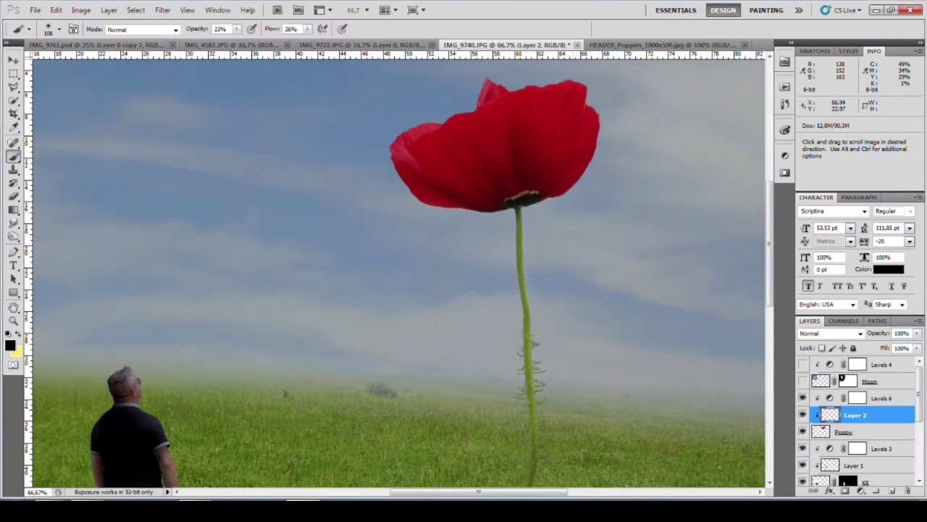
{"action": "scroll", "coordinate": [570, 307], "scroll_direction": "down", "scroll_amount": 7}
{"action": "left_click", "coordinate": [891, 491], "text": "ctrl"}
{"action": "double_click", "coordinate": [851, 449]}
{"action": "type", "text": "p"}
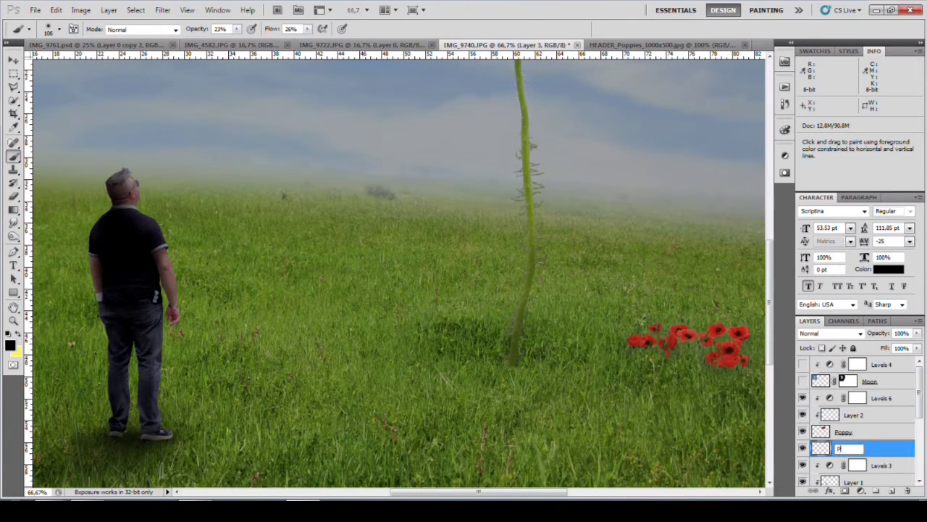
{"action": "type", "text": "dow"}
{"action": "key", "text": "Return"}
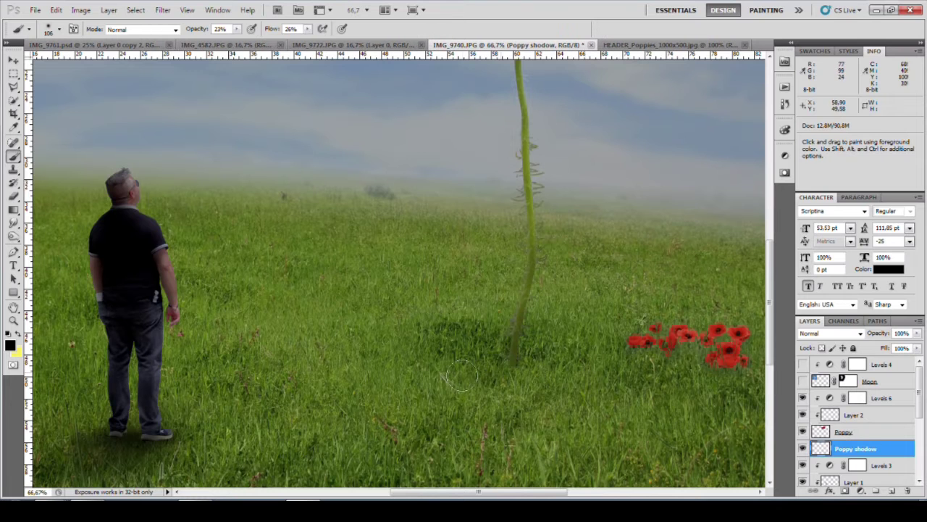
Paint a dark shadow around the stalk base and set Poppy shadow to Multiply
{"action": "left_click_drag", "start_coordinate": [462, 375], "coordinate": [544, 366]}
{"action": "right_click", "coordinate": [497, 350]}
{"action": "key", "text": "Return"}
{"action": "left_click", "coordinate": [829, 334]}
{"action": "left_click", "coordinate": [826, 78]}
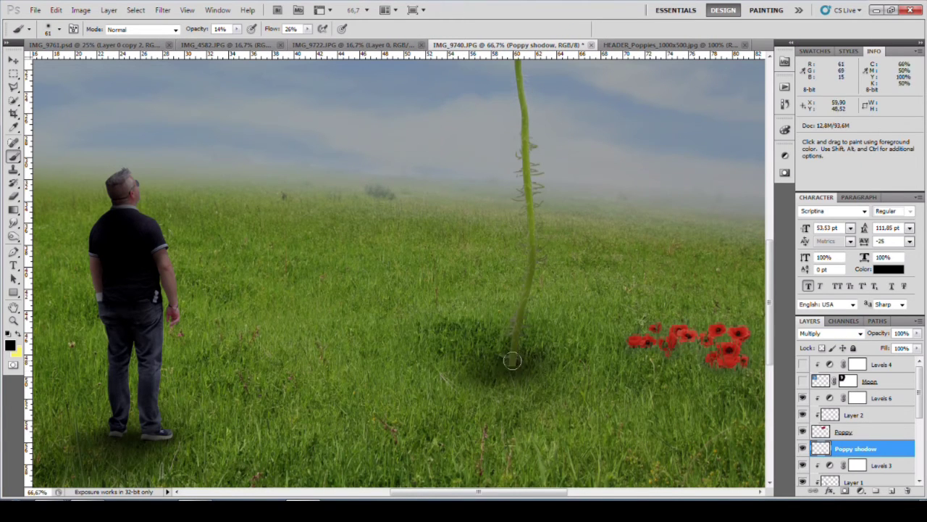
Select Layer 2 and zoom out to fit the whole image
{"action": "left_click", "coordinate": [855, 414]}
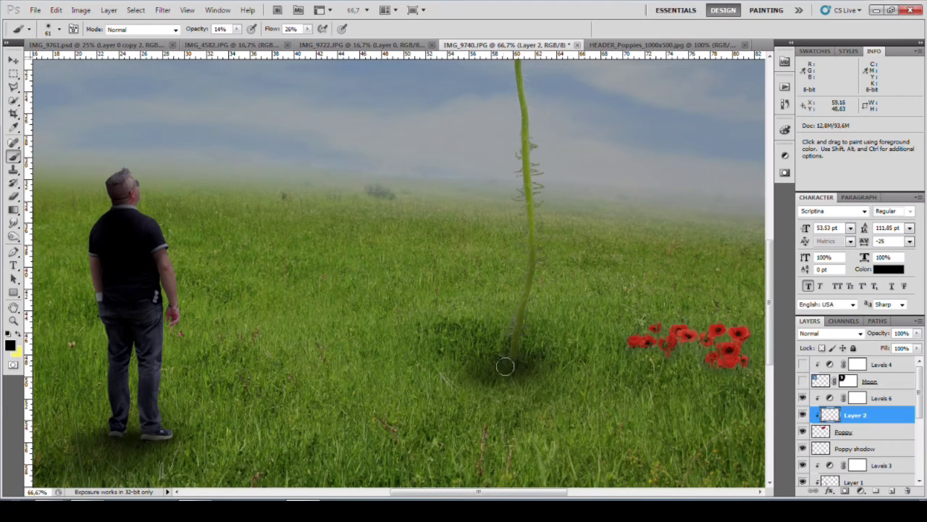
{"action": "key", "text": "ctrl+minus"}
{"action": "key", "text": "ctrl+minus"}
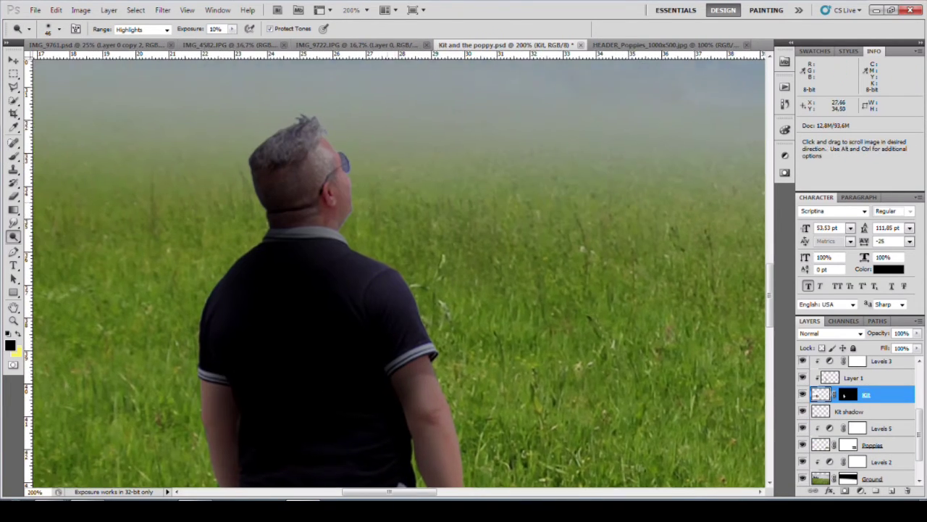
{"action": "left_click_drag", "start_coordinate": [313, 109], "coordinate": [321, 123]}
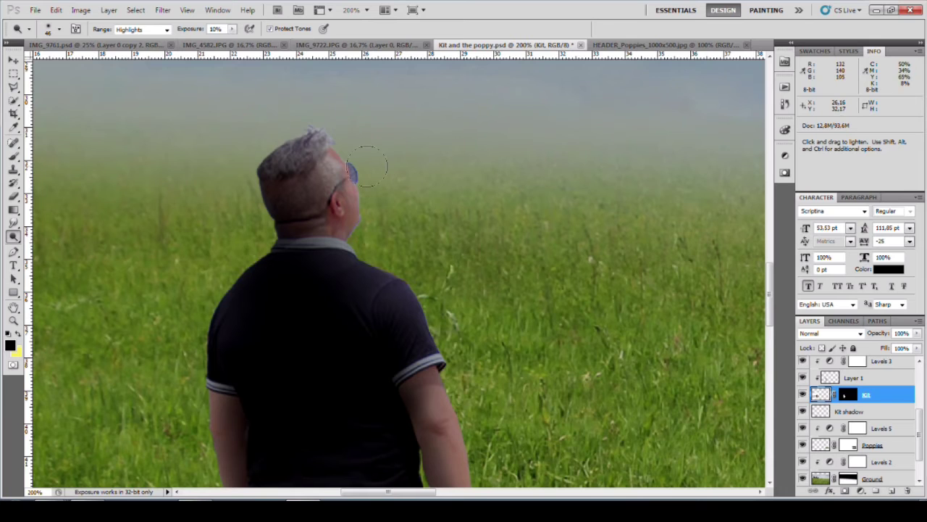
{"action": "left_click_drag", "start_coordinate": [261, 221], "coordinate": [329, 148]}
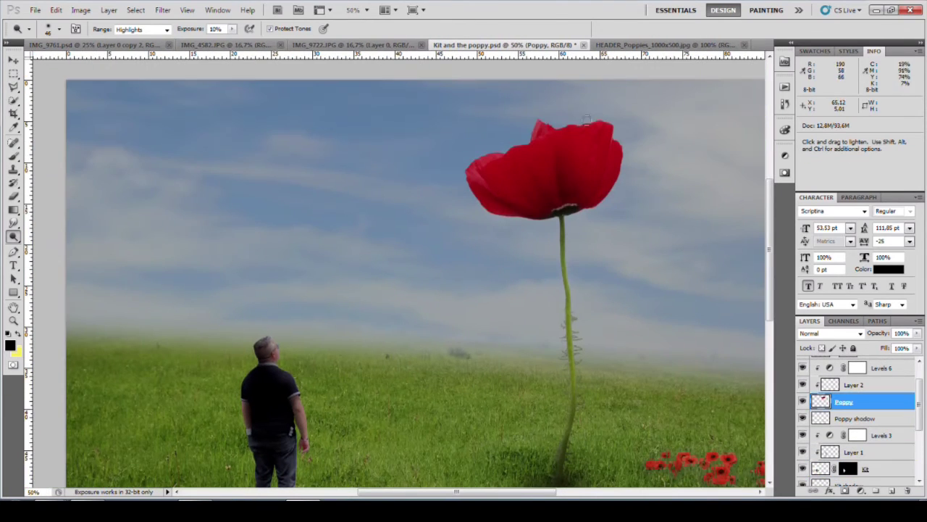
{"action": "key", "text": "ctrl+0"}
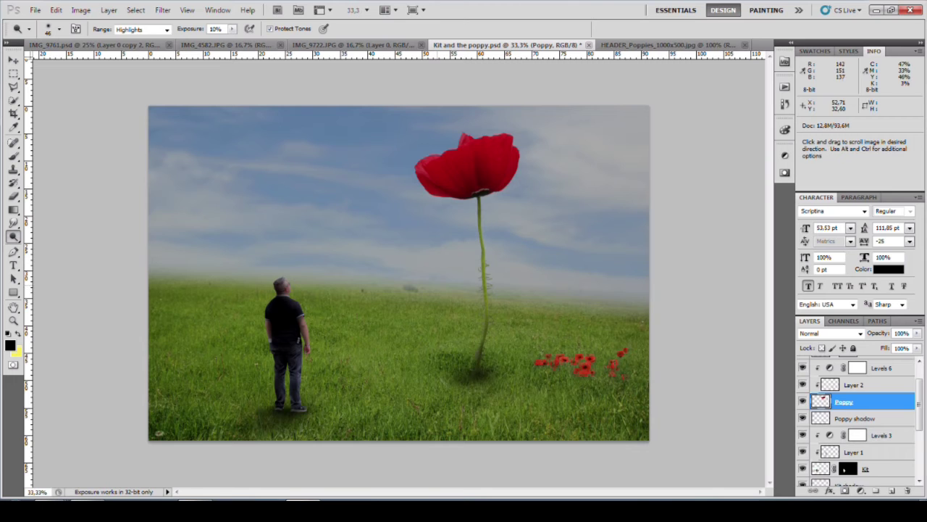
{"action": "scroll", "coordinate": [845, 435], "scroll_direction": "up", "scroll_amount": 2}
Add Layer 3 above Levels 6 and fill it solid black with the Paint Bucket
{"action": "key", "text": "ctrl+shift+alt+n"}
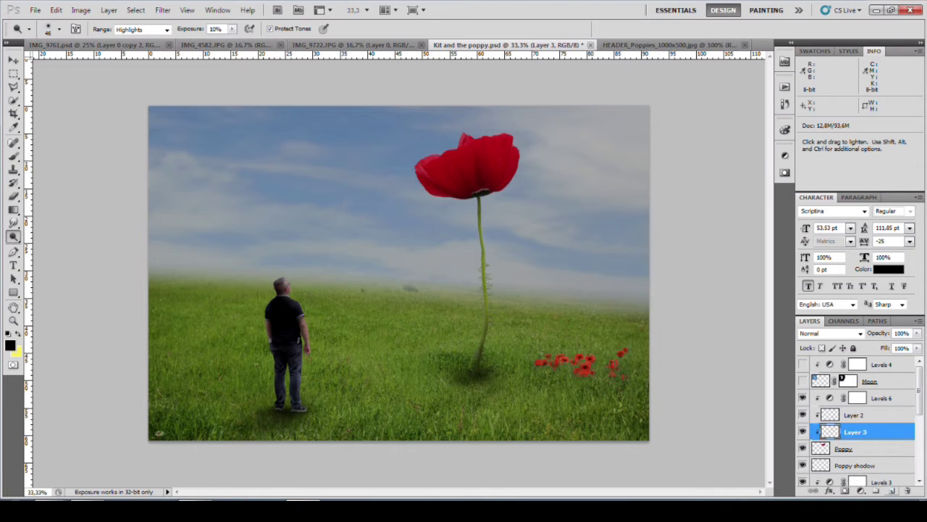
{"action": "left_click_drag", "start_coordinate": [855, 431], "coordinate": [854, 395]}
{"action": "right_click", "coordinate": [862, 398]}
{"action": "key", "text": "Escape"}
{"action": "left_click", "coordinate": [13, 210]}
{"action": "left_click", "coordinate": [52, 216]}
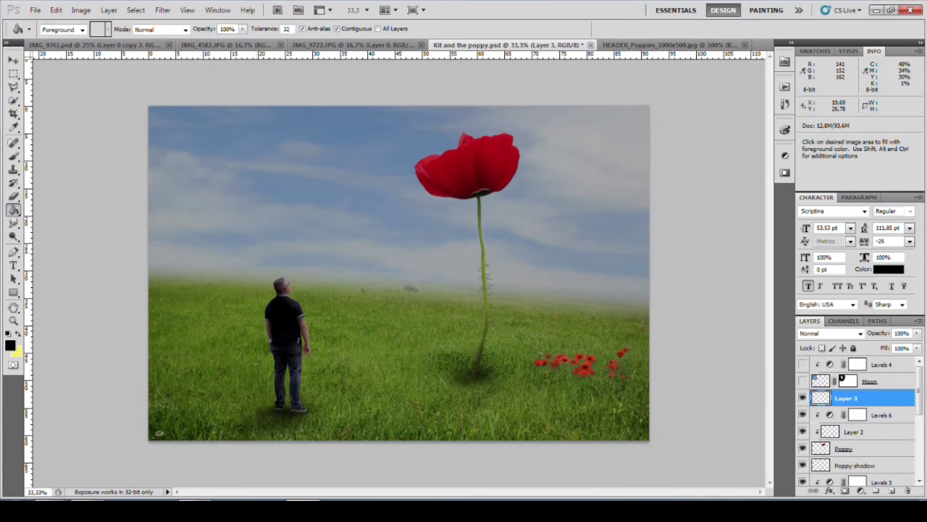
{"action": "left_click", "coordinate": [398, 311]}
Mask Layer 3 and clear its centre with a 2028 px brush, leaving an edge vignette
{"action": "left_click", "coordinate": [831, 492]}
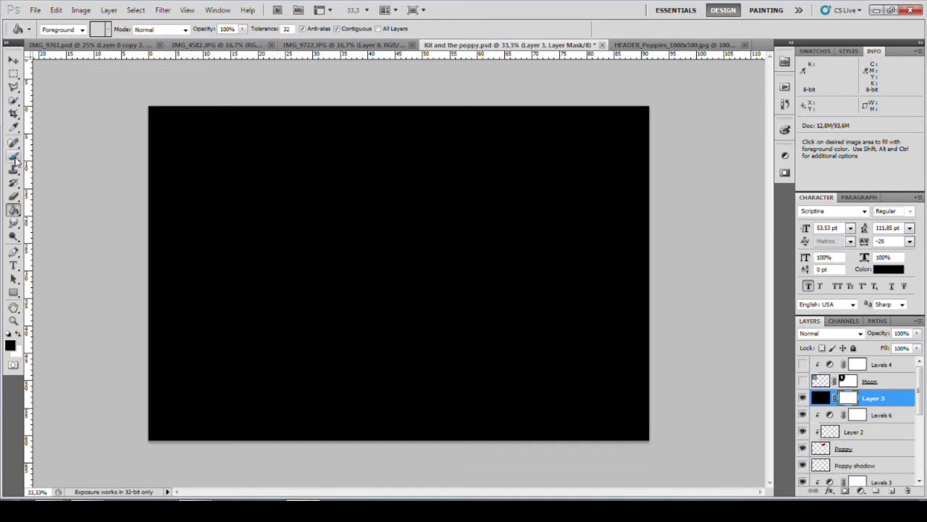
{"action": "left_click", "coordinate": [13, 156]}
{"action": "right_click", "coordinate": [421, 276]}
{"action": "type", "text": "2028"}
{"action": "key", "text": "Return"}
{"action": "left_click", "coordinate": [395, 266]}
{"action": "key", "text": "8"}
{"action": "key", "text": "4"}
{"action": "left_click", "coordinate": [394, 276]}
{"action": "key", "text": "0"}
{"action": "mouse_move", "coordinate": [359, 266]}
{"action": "left_mouse_down"}
{"action": "mouse_move", "coordinate": [465, 269]}
{"action": "mouse_move", "coordinate": [238, 245]}
{"action": "mouse_move", "coordinate": [532, 334]}
{"action": "mouse_move", "coordinate": [627, 315]}
{"action": "left_mouse_up"}
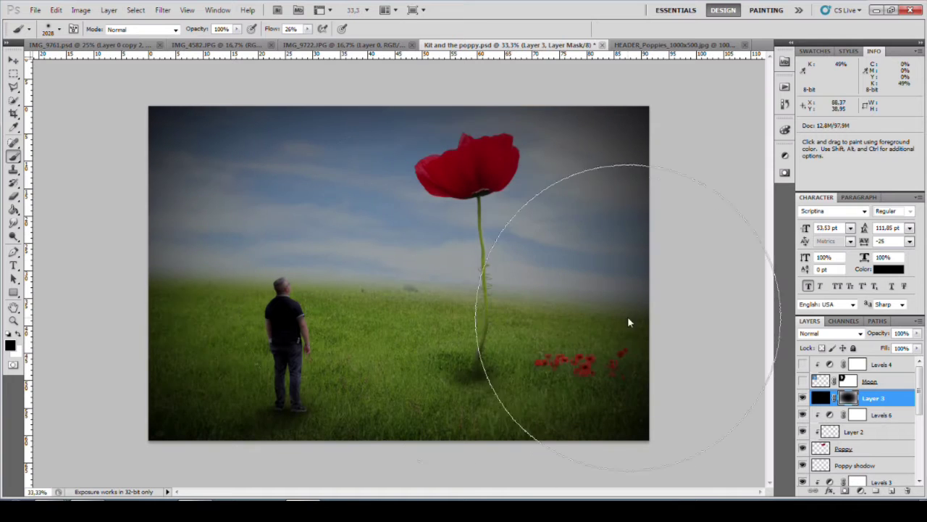
{"action": "right_click", "coordinate": [406, 335]}
{"action": "key", "text": "Return"}
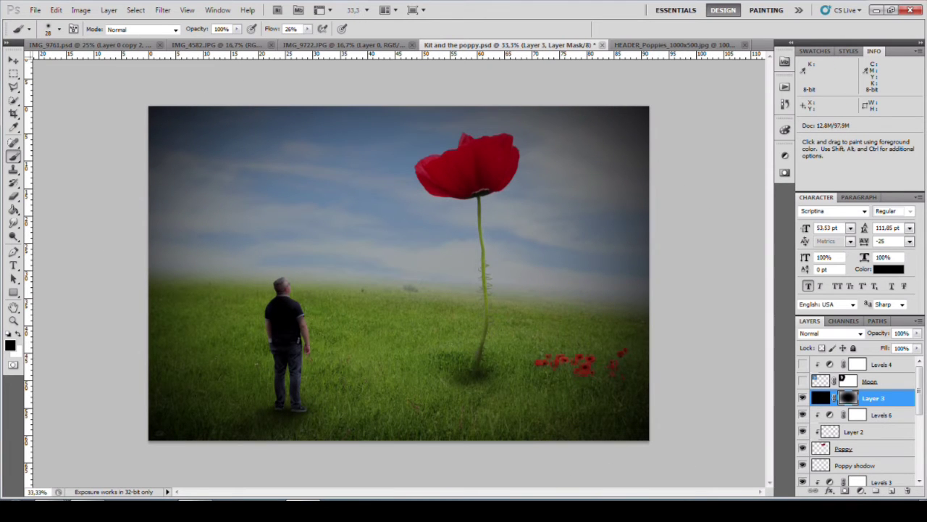
{"action": "scroll", "coordinate": [855, 428], "scroll_direction": "down", "scroll_amount": 3}
Lower the Levels 2 output white level to darken the midground
{"action": "double_click", "coordinate": [857, 441]}
{"action": "left_click_drag", "start_coordinate": [754, 290], "coordinate": [753, 284]}
{"action": "key", "text": "alt+bracketleft"}
{"action": "key", "text": "alt+bracketleft"}
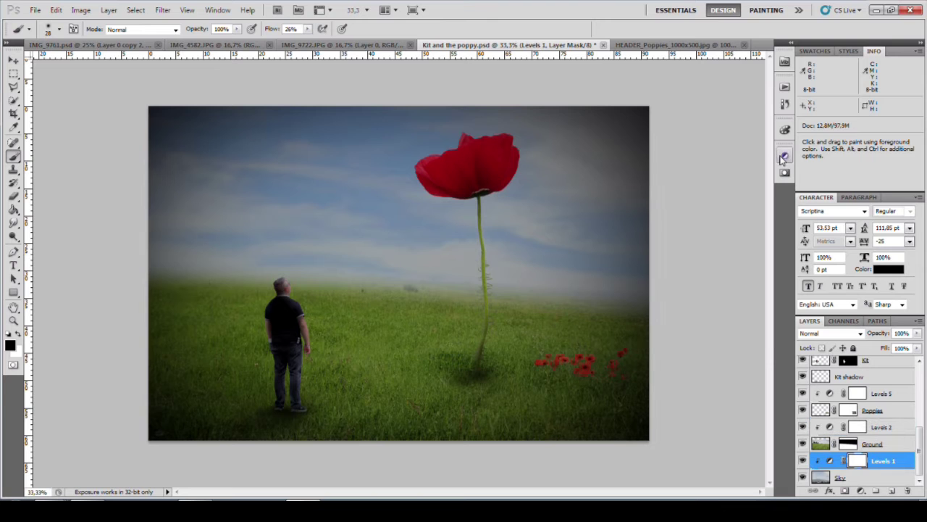
Add a Hue/Saturation adjustment with a purple hue shift and Lightness -39
{"action": "left_click", "coordinate": [784, 161]}
{"action": "left_click", "coordinate": [861, 491]}
{"action": "left_click", "coordinate": [855, 383]}
{"action": "left_click_drag", "start_coordinate": [713, 257], "coordinate": [694, 262]}
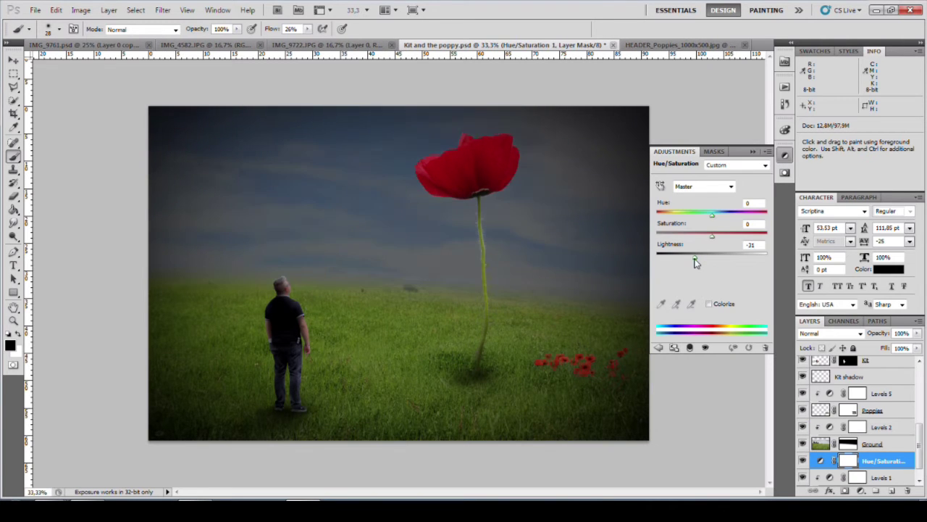
{"action": "left_click_drag", "start_coordinate": [722, 220], "coordinate": [721, 217]}
{"action": "left_click_drag", "start_coordinate": [694, 258], "coordinate": [690, 263]}
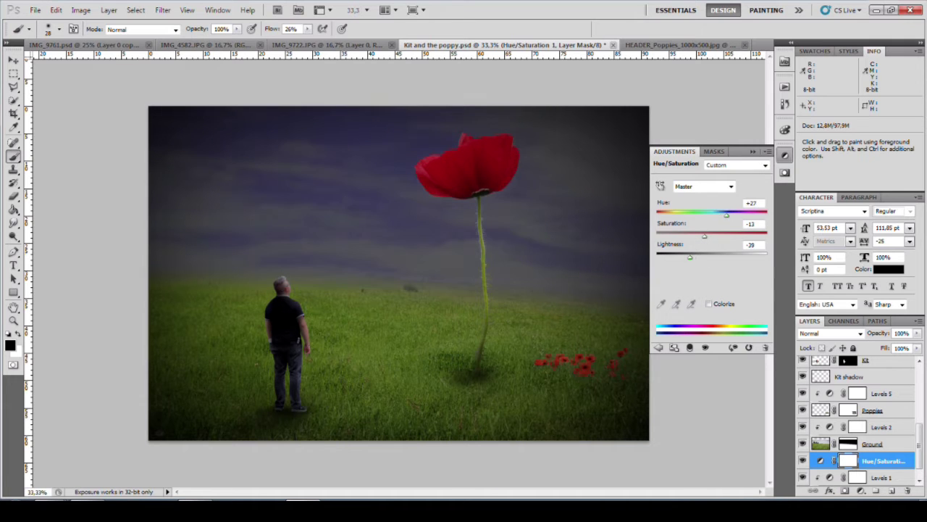
{"action": "left_click", "coordinate": [785, 154]}
{"action": "scroll", "coordinate": [855, 420], "scroll_direction": "up", "scroll_amount": 5}
Show the Moon layer, move the vignette layer above it, and place the moon upper-left
{"action": "left_click", "coordinate": [802, 381]}
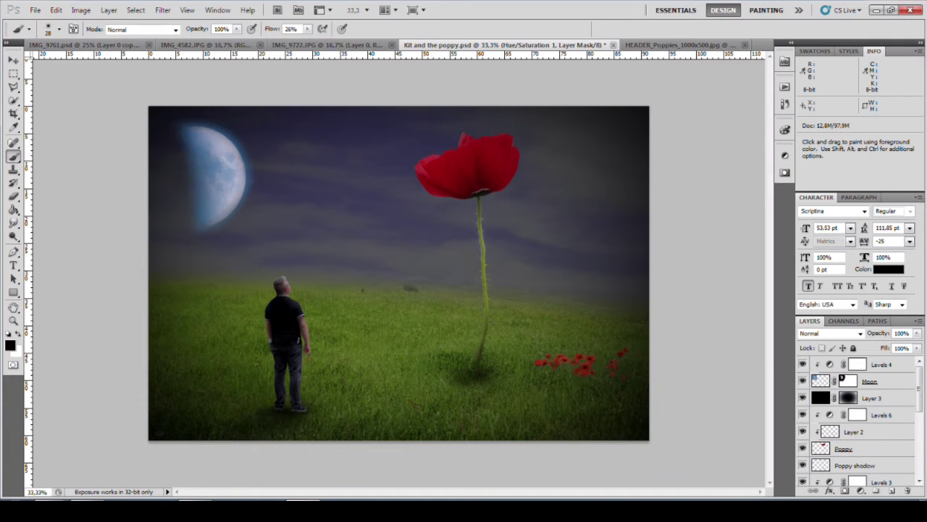
{"action": "key", "text": "v"}
{"action": "left_click_drag", "start_coordinate": [214, 174], "coordinate": [253, 183]}
{"action": "left_click", "coordinate": [873, 398], "text": "shift"}
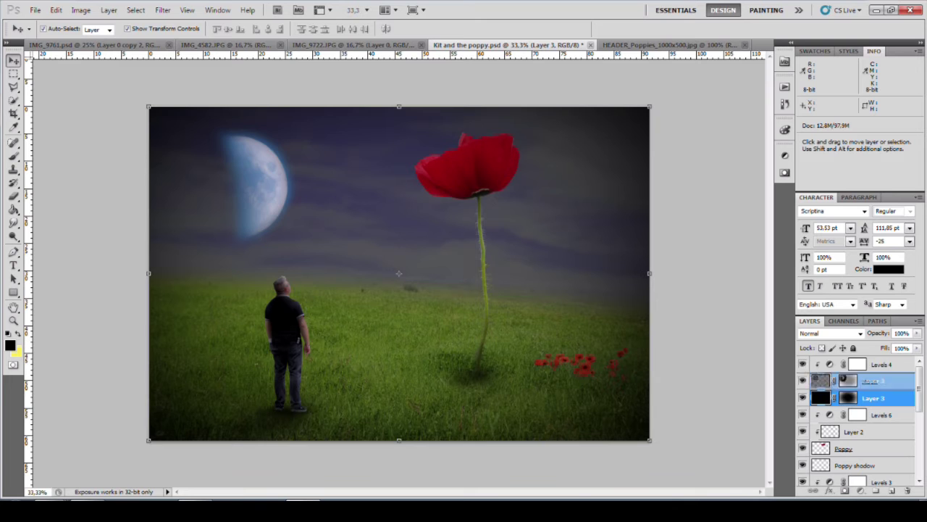
{"action": "left_click_drag", "start_coordinate": [873, 398], "coordinate": [873, 364]}
{"action": "left_click_drag", "start_coordinate": [250, 183], "coordinate": [236, 174]}
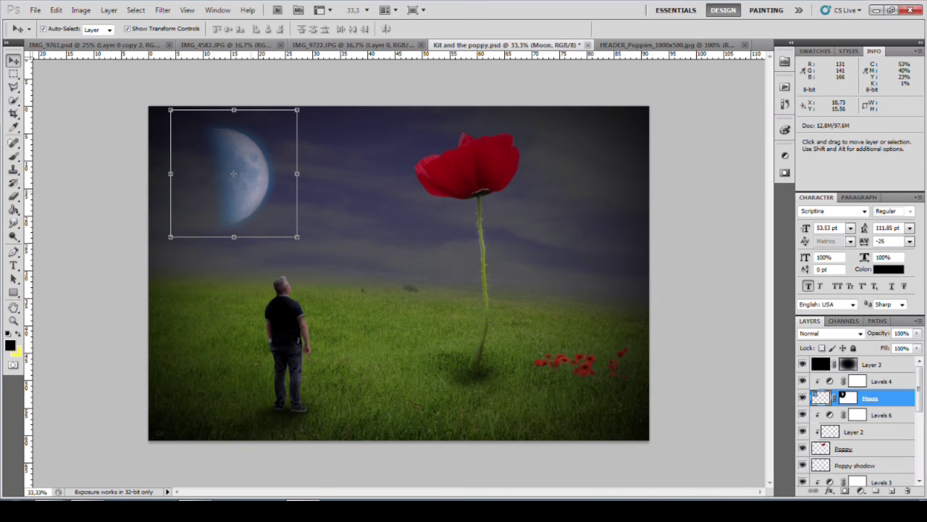
Target the Moon layer mask and brush over the moon's edges
{"action": "key", "text": "b"}
{"action": "left_click", "coordinate": [848, 397]}
{"action": "scroll", "coordinate": [334, 371], "scroll_direction": "up", "scroll_amount": 1}
{"action": "scroll", "coordinate": [333, 372], "scroll_direction": "up", "scroll_amount": 1}
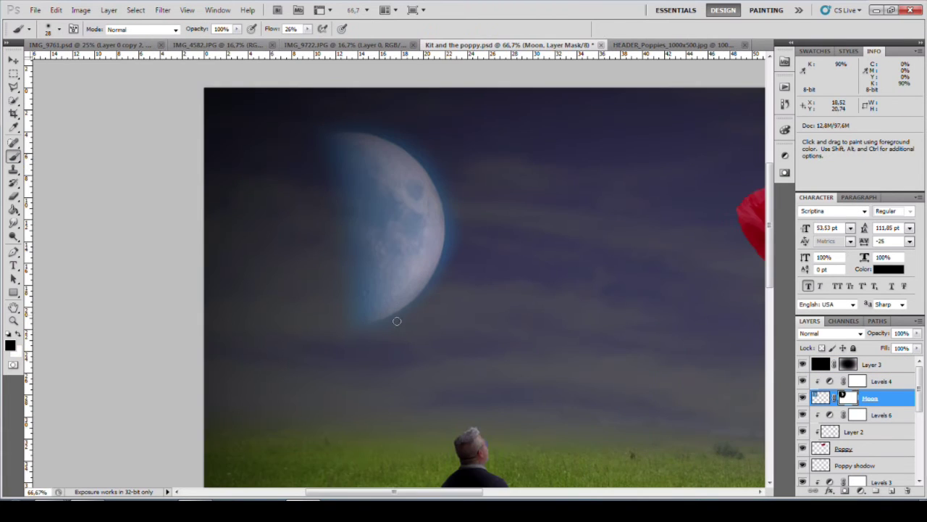
{"action": "scroll", "coordinate": [333, 371], "scroll_direction": "up", "scroll_amount": 2}
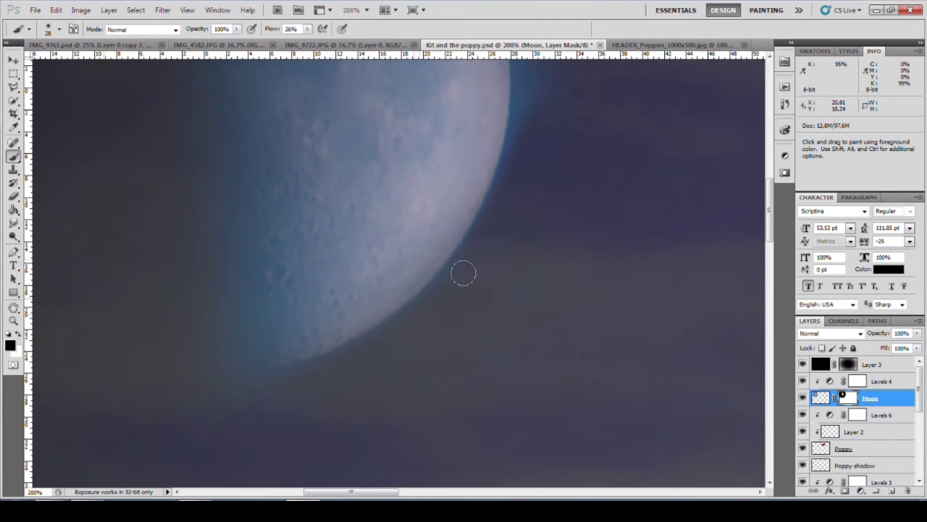
{"action": "scroll", "coordinate": [547, 230], "scroll_direction": "up", "scroll_amount": 3}
{"action": "scroll", "coordinate": [572, 253], "scroll_direction": "up", "scroll_amount": 4}
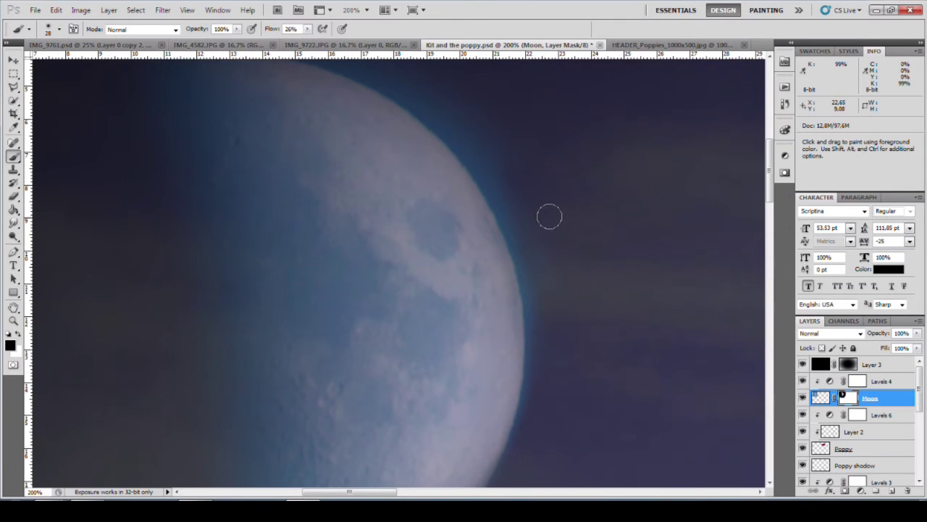
{"action": "scroll", "coordinate": [274, 118], "scroll_direction": "up", "scroll_amount": 2}
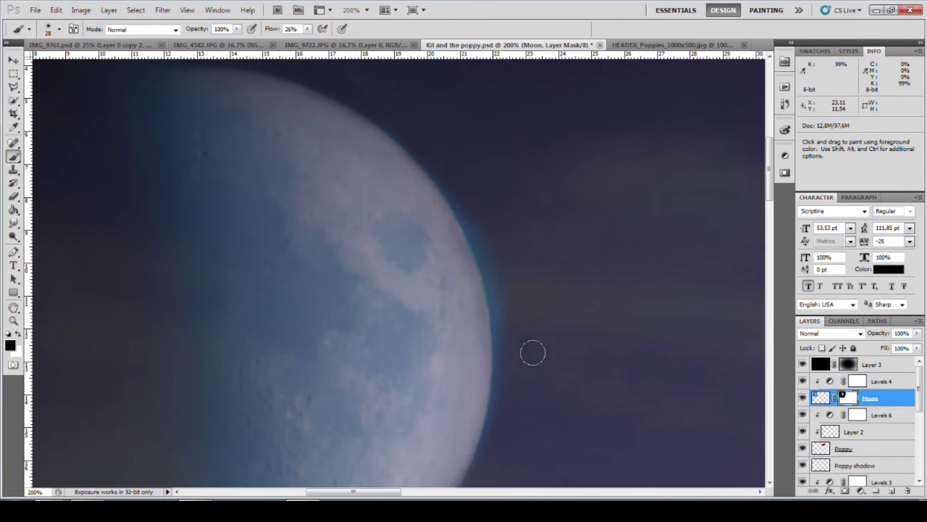
{"action": "scroll", "coordinate": [497, 271], "scroll_direction": "down", "scroll_amount": 3}
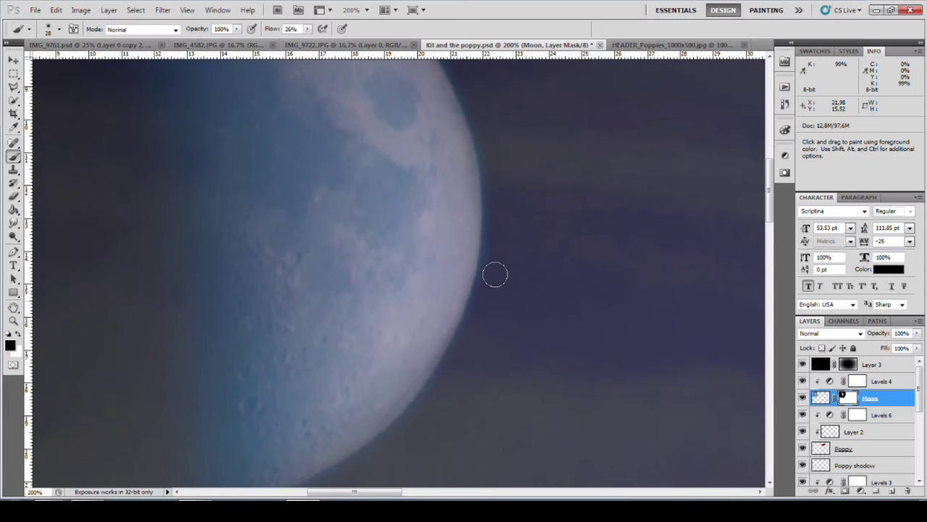
{"action": "scroll", "coordinate": [495, 261], "scroll_direction": "down", "scroll_amount": 3}
{"action": "left_click_drag", "start_coordinate": [428, 358], "coordinate": [501, 264]}
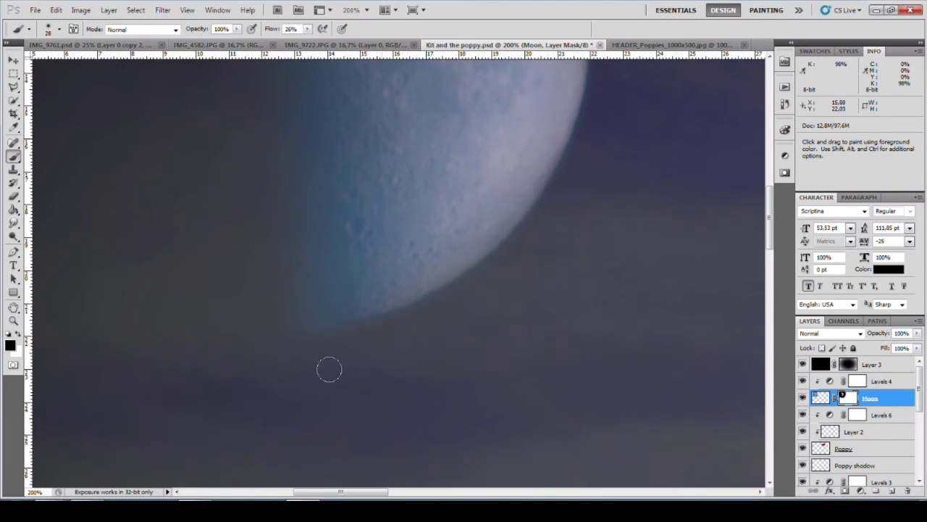
Zoom out to see the whole moon and shrink the mask brush
{"action": "key", "text": "ctrl+minus"}
{"action": "key", "text": "ctrl+minus"}
{"action": "right_click", "coordinate": [389, 251]}
{"action": "key", "text": "Escape"}
{"action": "right_click", "coordinate": [369, 236]}
{"action": "key", "text": "Escape"}
{"action": "key", "text": "bracketleft"}
{"action": "key", "text": "bracketleft"}
{"action": "key", "text": "bracketleft"}
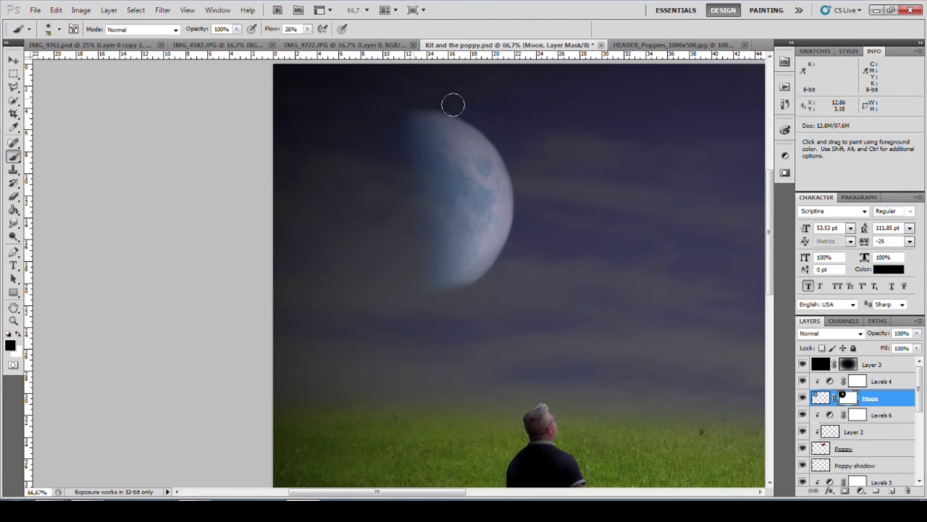
Enlarge the mask brush to 112 px and lower its opacity to 19%
{"action": "right_click", "coordinate": [440, 304]}
{"action": "key", "text": "Escape"}
{"action": "right_click", "coordinate": [498, 327]}
{"action": "key", "text": "Return"}
{"action": "right_click", "coordinate": [444, 351]}
{"action": "key", "text": "Escape"}
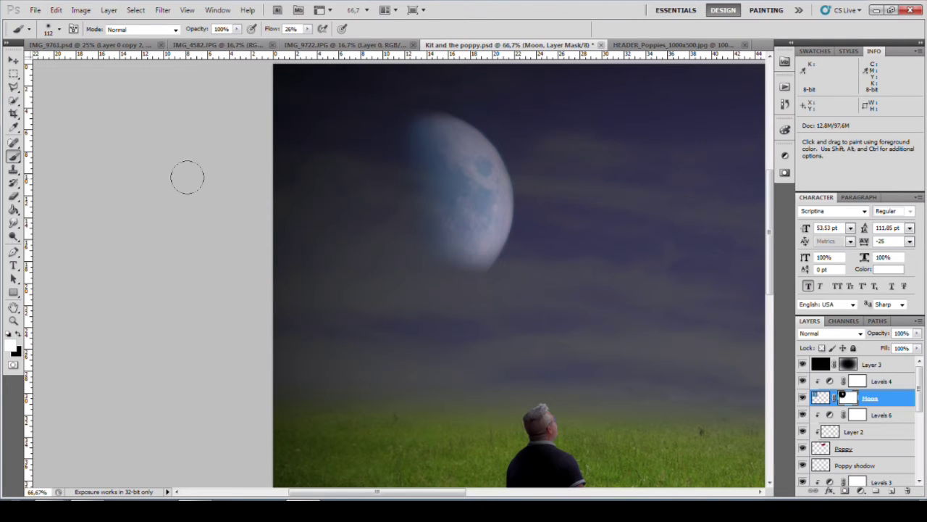
{"action": "key", "text": "1"}
{"action": "key", "text": "9"}
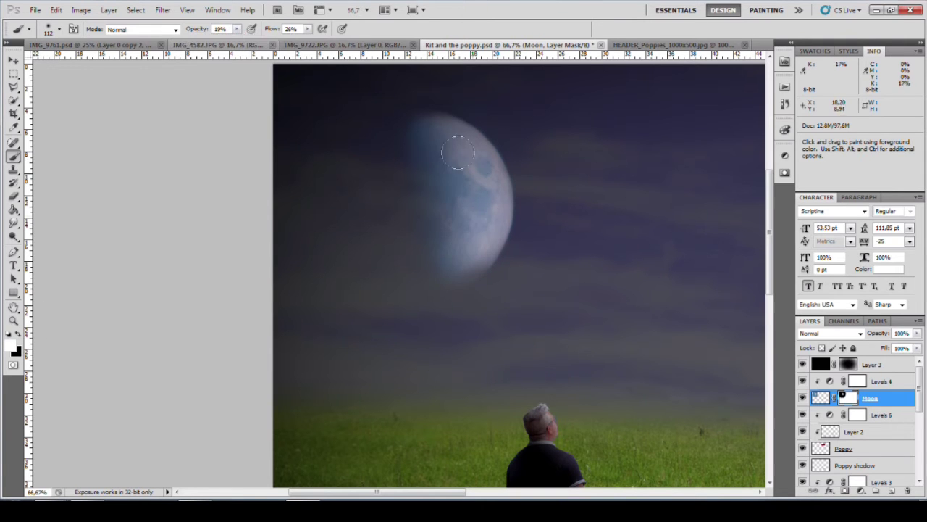
{"action": "key", "text": "ctrl+minus"}
{"action": "key", "text": "ctrl+minus"}
Add a new empty layer, Layer 4, just below the Poppy layer
{"action": "key", "text": "v"}
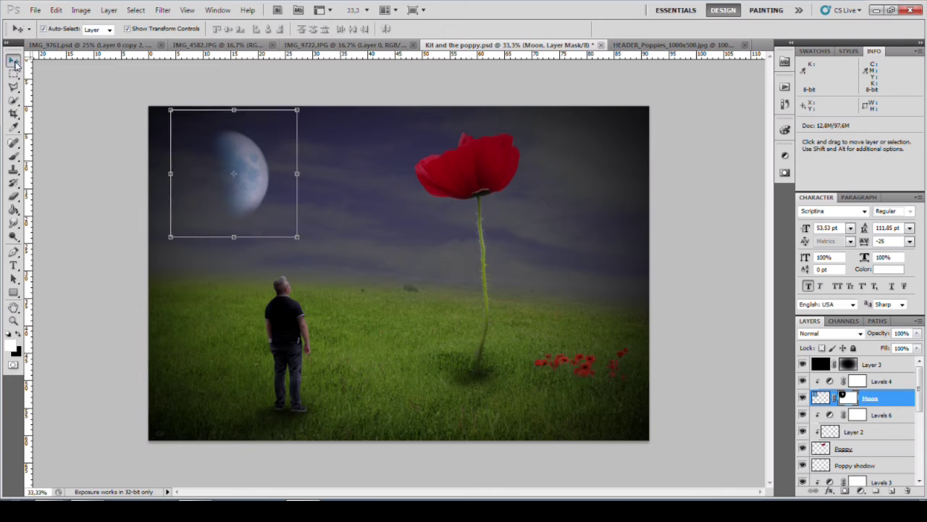
{"action": "left_click", "coordinate": [480, 246]}
{"action": "left_click", "coordinate": [869, 398]}
{"action": "left_click", "coordinate": [880, 381]}
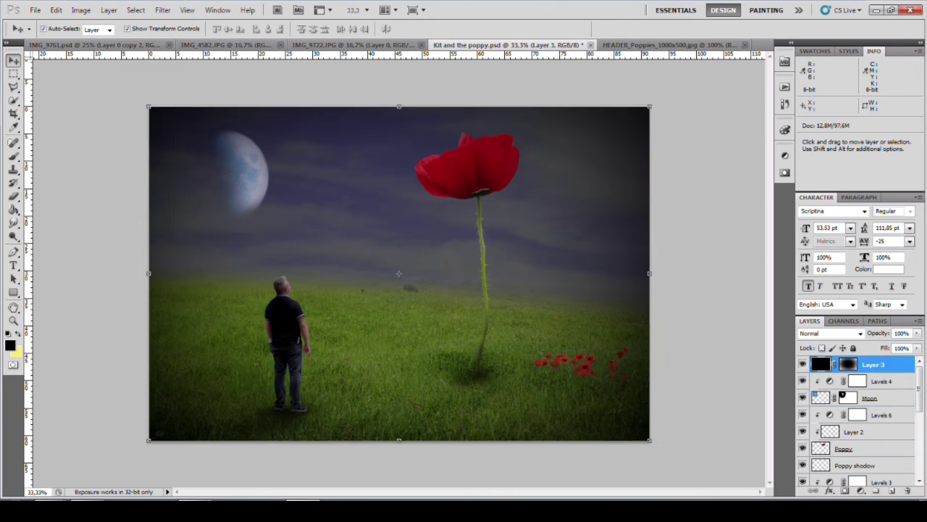
{"action": "left_click", "coordinate": [891, 491]}
{"action": "key", "text": "ctrl+bracketleft"}
{"action": "key", "text": "ctrl+bracketleft"}
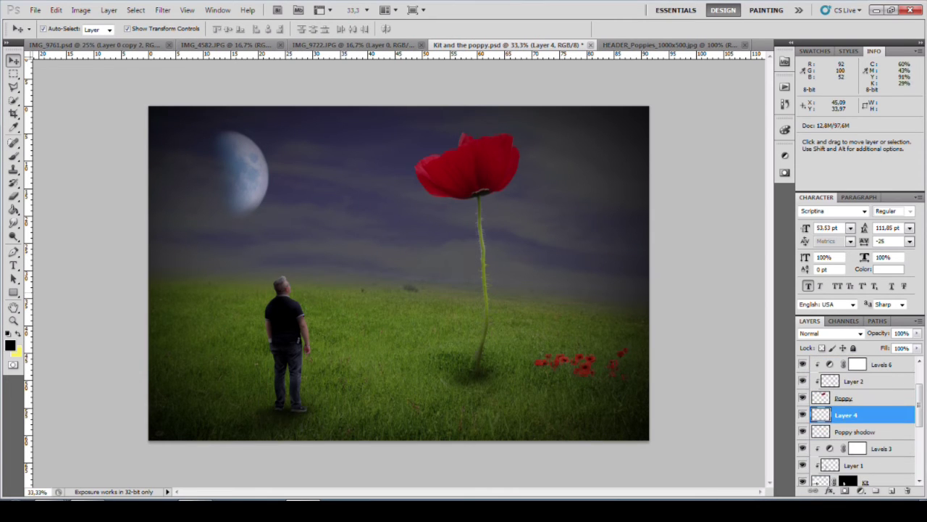
Set the brush colour to white (ffffff) and give the new layer Screen blending
{"action": "left_click", "coordinate": [13, 156]}
{"action": "left_click", "coordinate": [10, 344]}
{"action": "type", "text": "ffffff"}
{"action": "key", "text": "Return"}
{"action": "right_click", "coordinate": [659, 334]}
{"action": "left_click", "coordinate": [488, 303]}
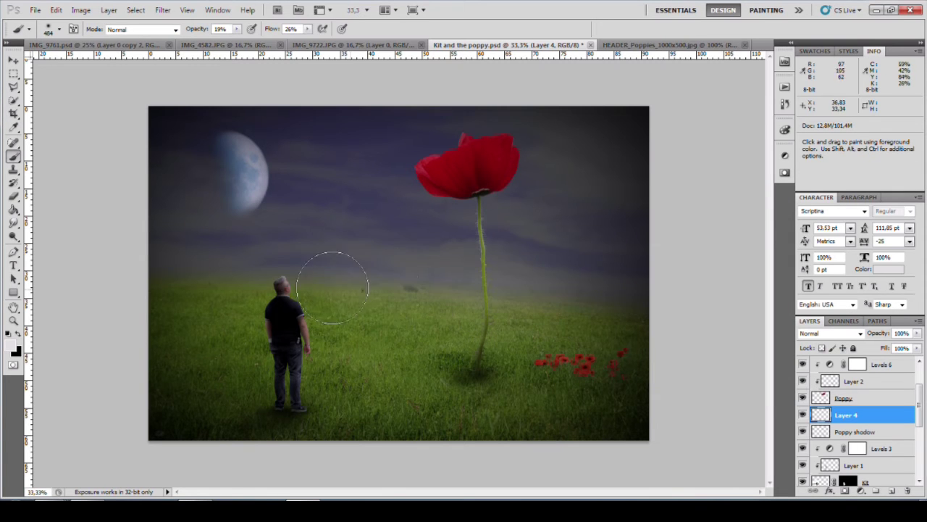
{"action": "left_click", "coordinate": [827, 333]}
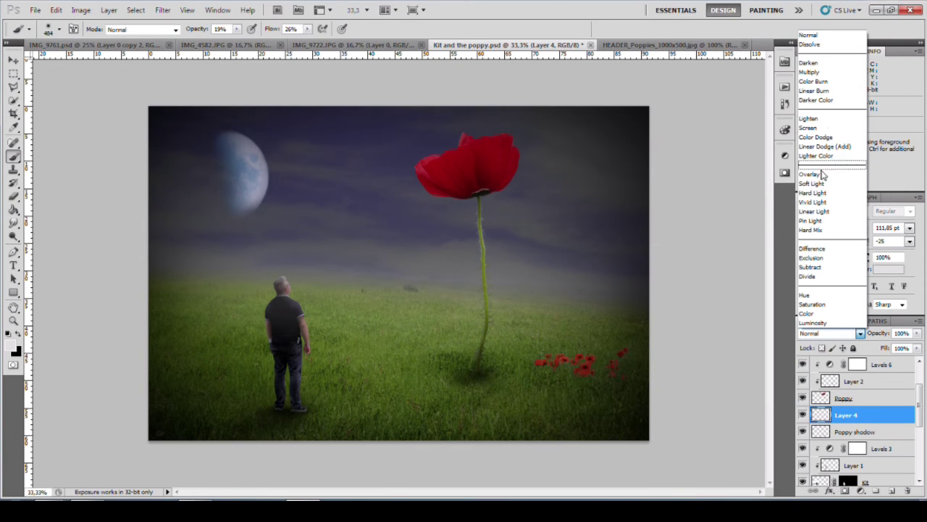
{"action": "left_click", "coordinate": [808, 128]}
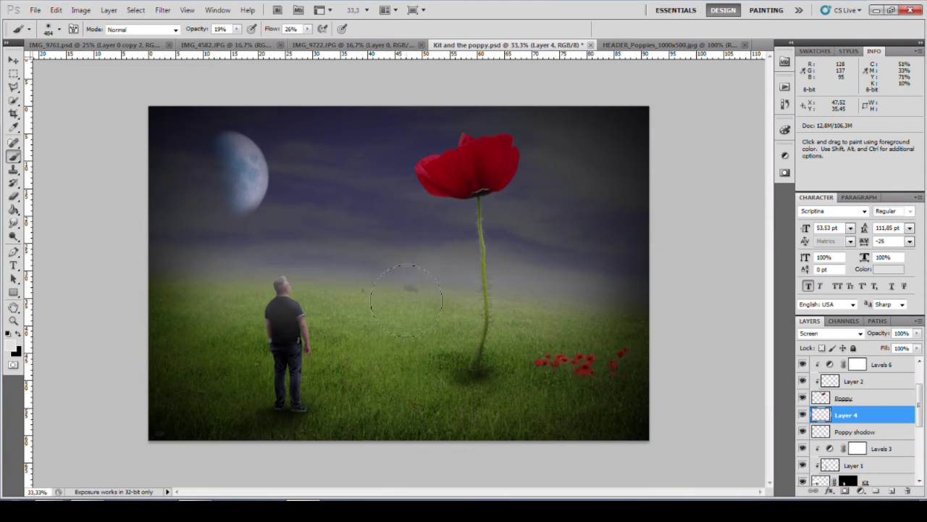
Paint soft white mist across the field behind the man with a 104 px brush
{"action": "right_click", "coordinate": [459, 321]}
{"action": "mouse_move", "coordinate": [471, 319]}
{"action": "left_mouse_down"}
{"action": "mouse_move", "coordinate": [449, 318]}
{"action": "mouse_move", "coordinate": [551, 282]}
{"action": "left_mouse_up"}
{"action": "left_click", "coordinate": [383, 284]}
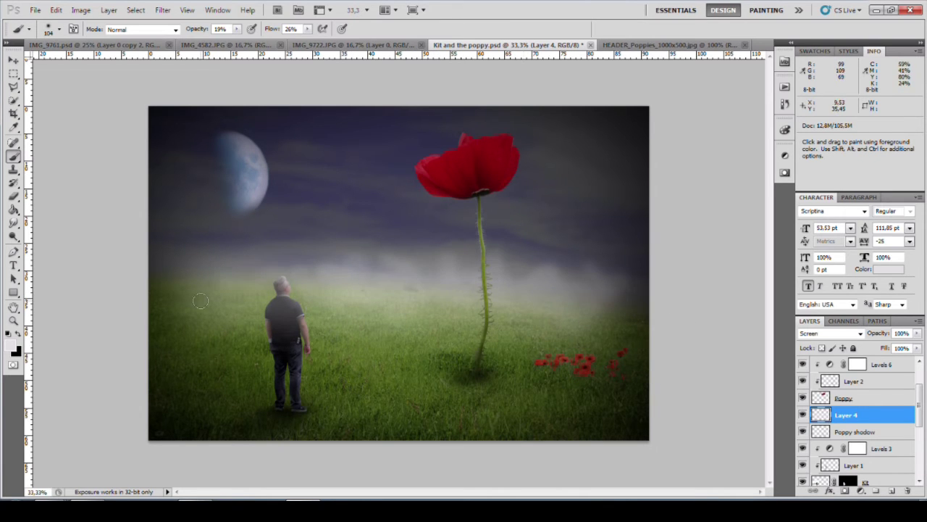
{"action": "key", "text": "ctrl+z"}
{"action": "right_click", "coordinate": [406, 299]}
{"action": "left_click", "coordinate": [354, 279]}
{"action": "left_click_drag", "start_coordinate": [439, 301], "coordinate": [318, 268]}
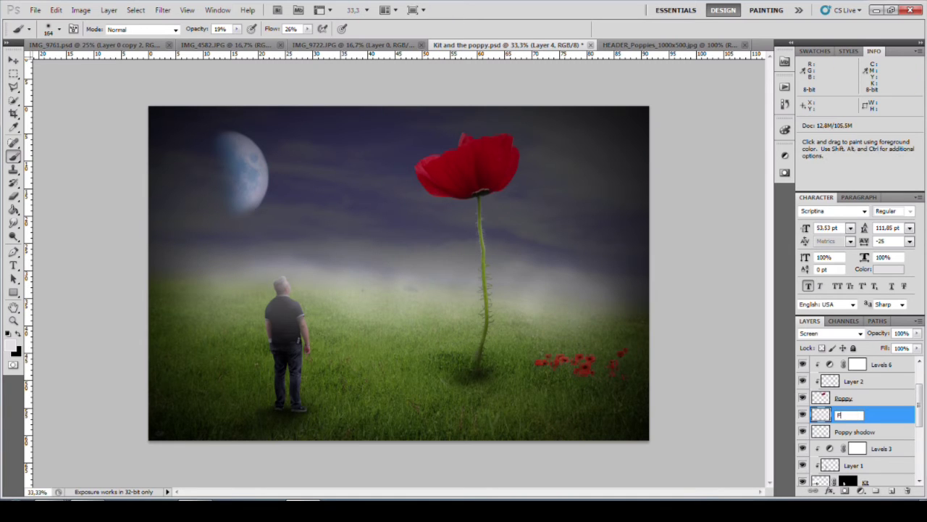
Rename the mist layer Fog and keep its blending on Screen after trying Soft Light
{"action": "type", "text": "og"}
{"action": "key", "text": "Return"}
{"action": "left_click", "coordinate": [860, 333]}
{"action": "left_click", "coordinate": [819, 182]}
{"action": "left_click", "coordinate": [859, 332]}
{"action": "left_click", "coordinate": [807, 128]}
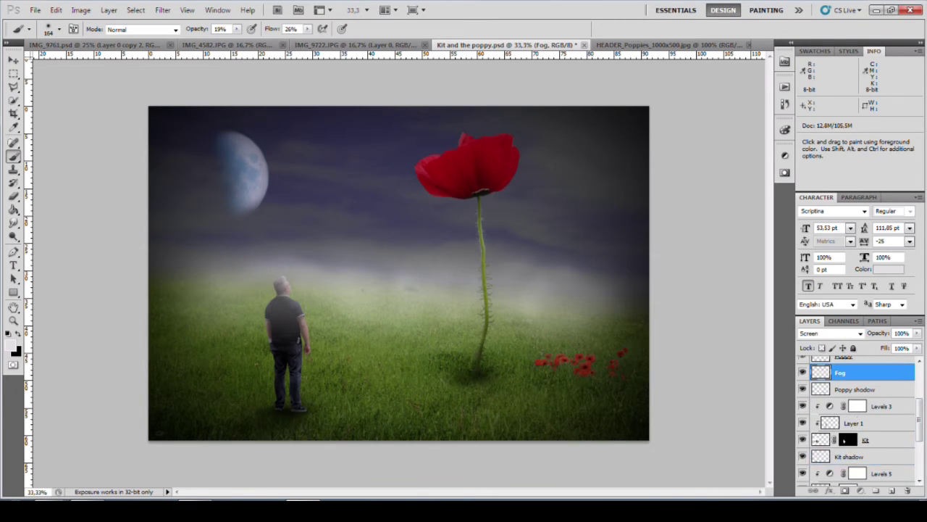
Move Fog below Kit shadow, duplicate it, and scale Fog copy to about 114%
{"action": "left_click_drag", "start_coordinate": [841, 415], "coordinate": [845, 403]}
{"action": "right_click", "coordinate": [846, 397]}
{"action": "left_click", "coordinate": [833, 164]}
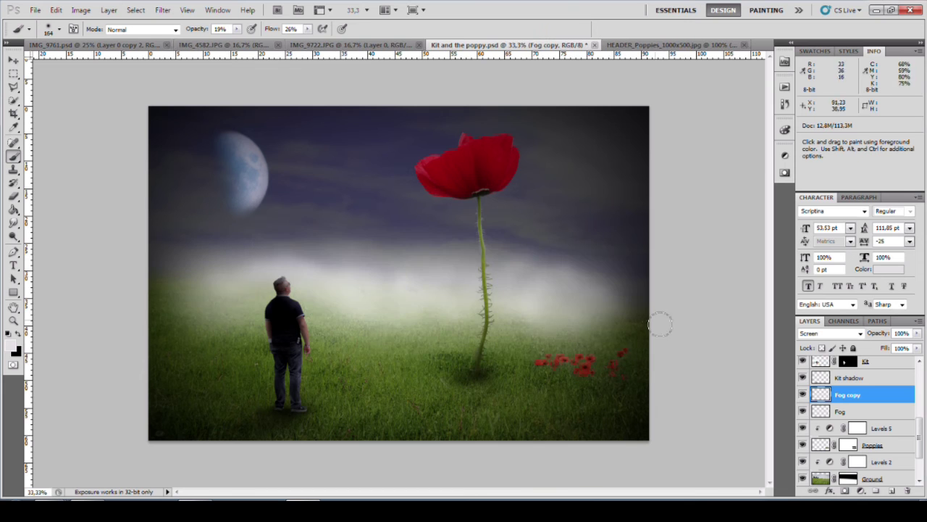
{"action": "left_click_drag", "start_coordinate": [911, 349], "coordinate": [892, 348]}
{"action": "key", "text": "ctrl+t"}
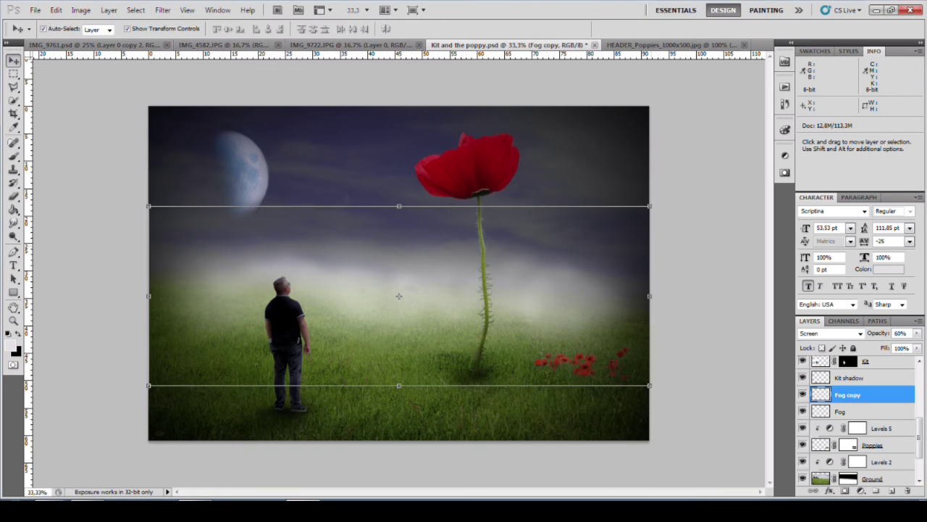
{"action": "left_click_drag", "start_coordinate": [649, 207], "coordinate": [686, 193]}
{"action": "key", "text": "Return"}
Lower Fog copy's opacity to 25% and set its blending to Lighten
{"action": "left_click", "coordinate": [917, 333]}
{"action": "left_click_drag", "start_coordinate": [888, 344], "coordinate": [863, 343]}
{"action": "left_click", "coordinate": [860, 333]}
{"action": "key", "text": "Up"}
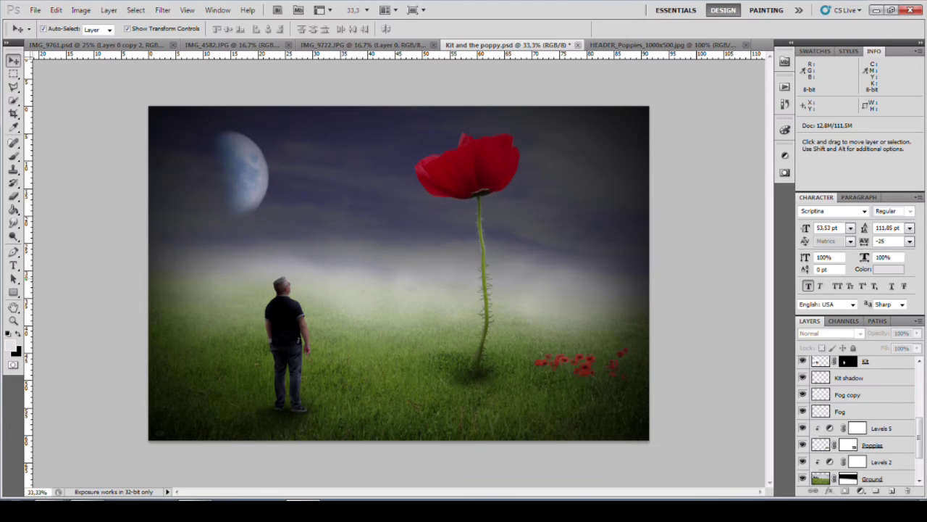
{"action": "left_click", "coordinate": [568, 365]}
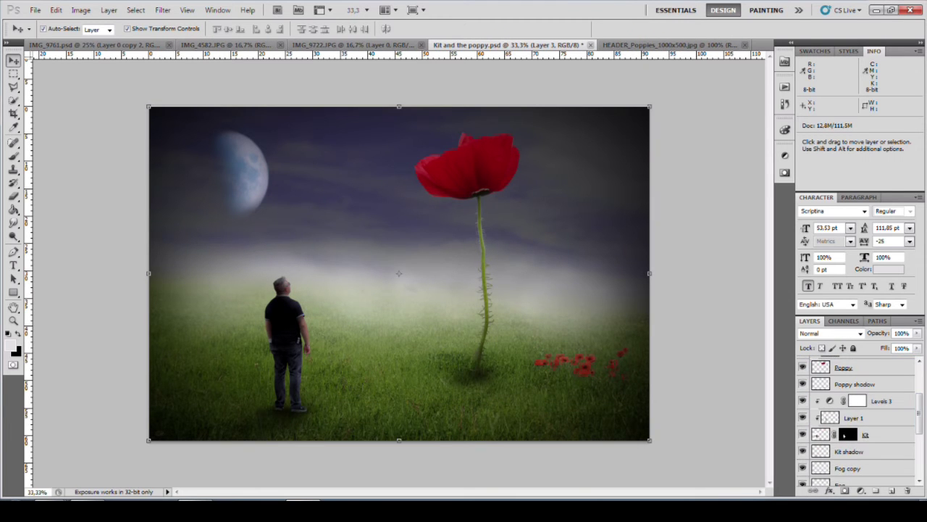
Create a new layer below Poppies named Poppies shadow
{"action": "left_click", "coordinate": [579, 363]}
{"action": "scroll", "coordinate": [579, 362], "scroll_direction": "up", "scroll_amount": 2}
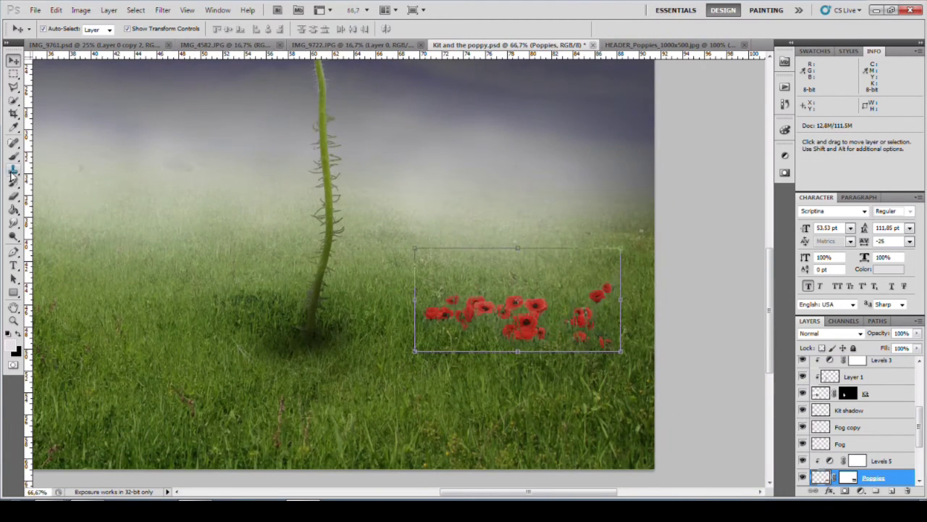
{"action": "key", "text": "b"}
{"action": "scroll", "coordinate": [922, 445], "scroll_direction": "down", "scroll_amount": 2}
{"action": "left_click", "coordinate": [892, 490], "text": "ctrl"}
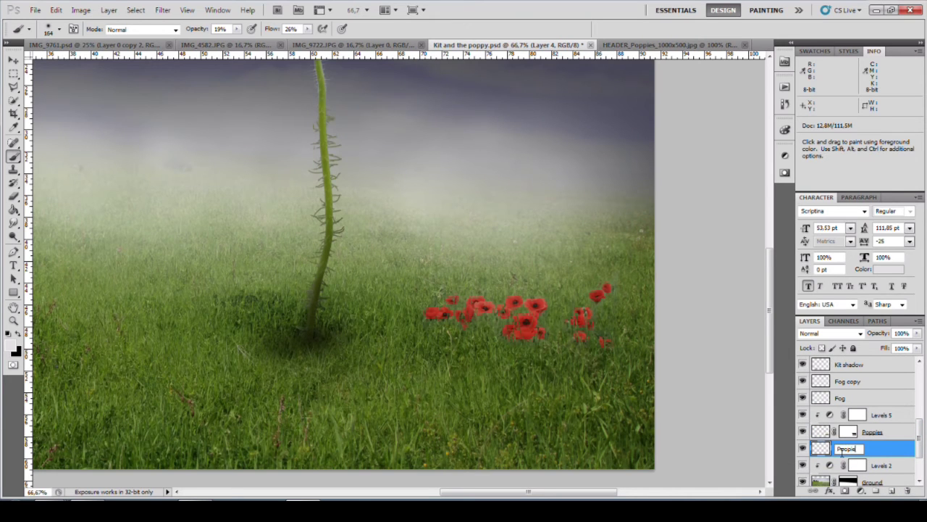
{"action": "type", "text": "w"}
{"action": "key", "text": "Return"}
Set Poppies shadow to Multiply and paint a faint shadow with a 45 px, 29% brush
{"action": "right_click", "coordinate": [507, 352]}
{"action": "left_click_drag", "start_coordinate": [579, 378], "coordinate": [553, 378]}
{"action": "key", "text": "Return"}
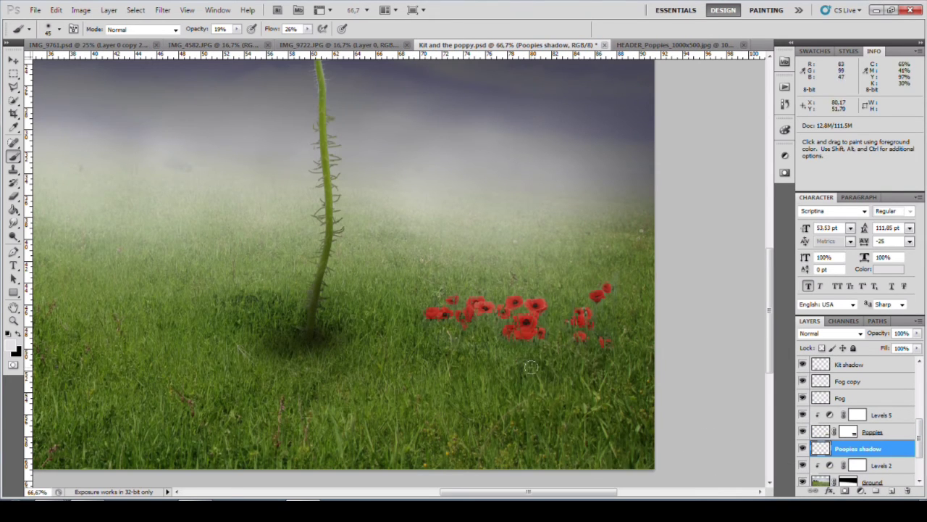
{"action": "scroll", "coordinate": [514, 344], "scroll_direction": "up", "scroll_amount": 1}
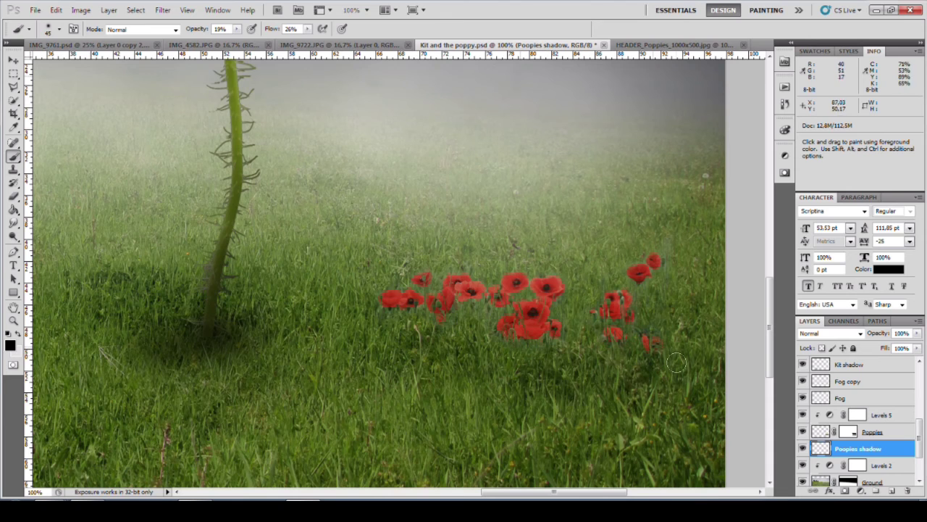
{"action": "left_click", "coordinate": [829, 333]}
{"action": "left_click", "coordinate": [822, 78]}
{"action": "left_click_drag", "start_coordinate": [235, 29], "coordinate": [243, 32]}
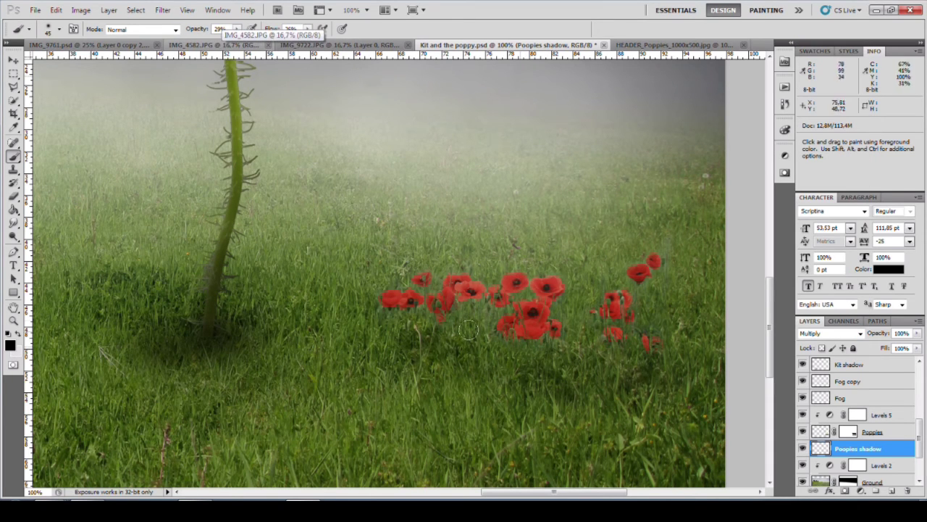
{"action": "left_click_drag", "start_coordinate": [546, 406], "coordinate": [445, 401]}
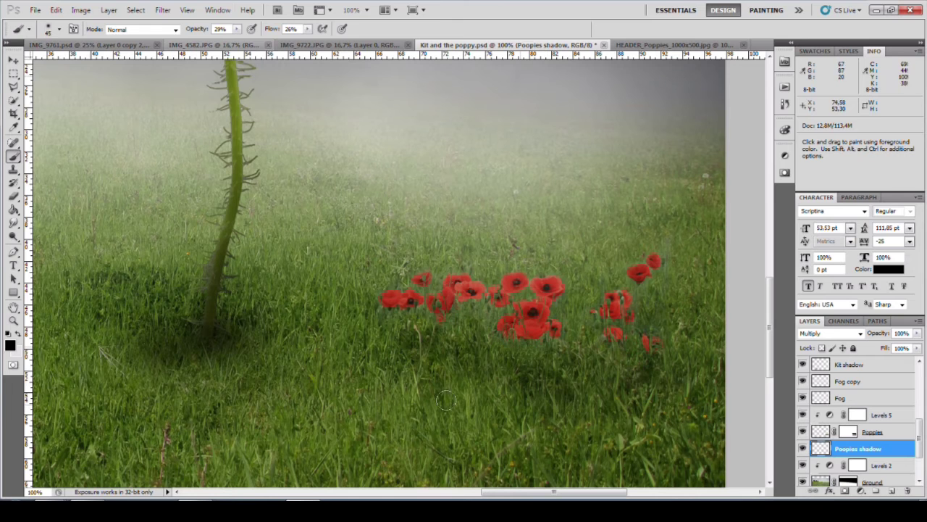
Zoom out to 50%, set a 569 px eraser, and swap foreground and background colours
{"action": "key", "text": "ctrl+minus"}
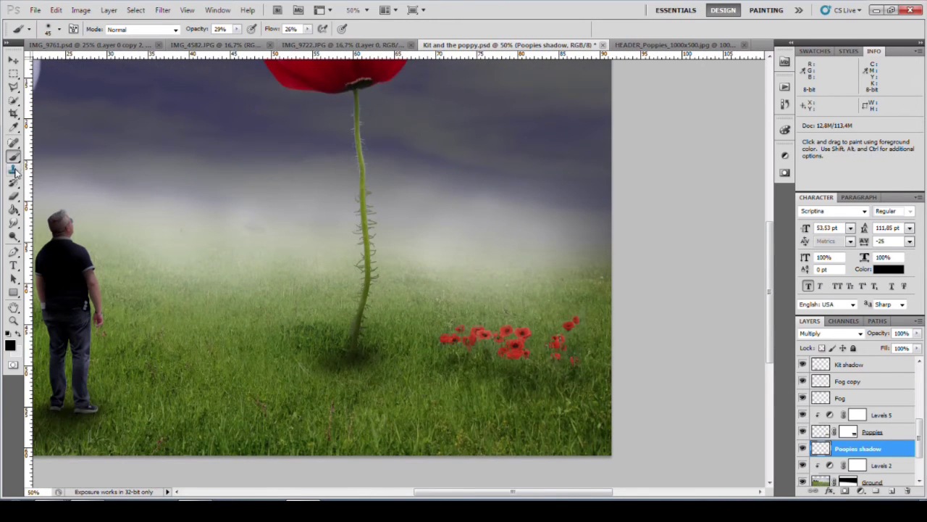
{"action": "key", "text": "e"}
{"action": "right_click", "coordinate": [513, 397]}
{"action": "double_click", "coordinate": [526, 363]}
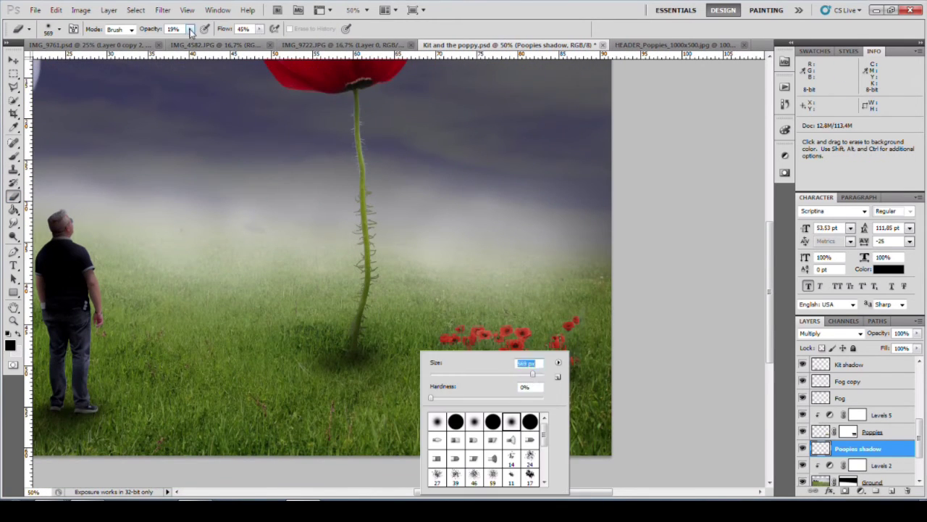
{"action": "type", "text": "569"}
{"action": "key", "text": "Return"}
{"action": "left_click", "coordinate": [20, 334]}
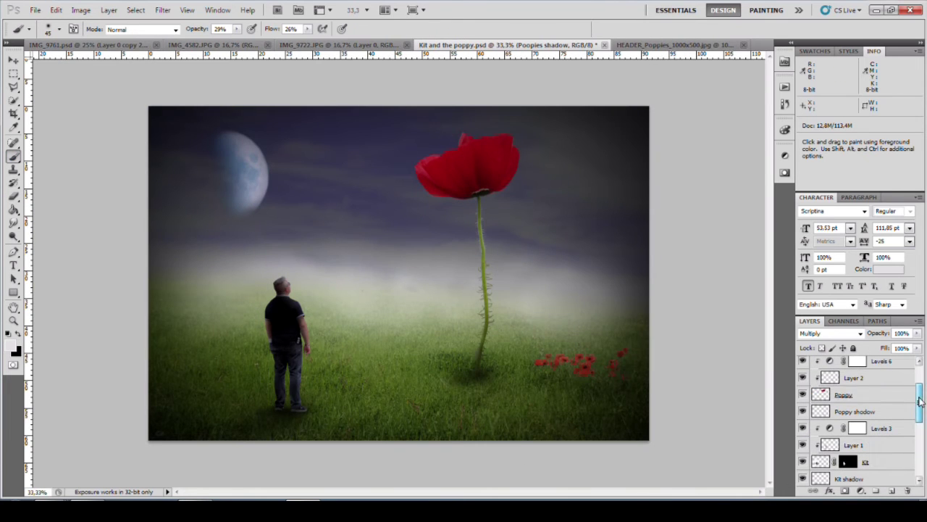
Duplicate the Poppy layer and add a layer mask to Poppy copy
{"action": "scroll", "coordinate": [859, 420], "scroll_direction": "down", "scroll_amount": 3}
{"action": "left_click", "coordinate": [862, 394]}
{"action": "right_click", "coordinate": [844, 394]}
{"action": "left_click", "coordinate": [828, 161]}
{"action": "left_click", "coordinate": [605, 271]}
{"action": "left_click", "coordinate": [845, 491]}
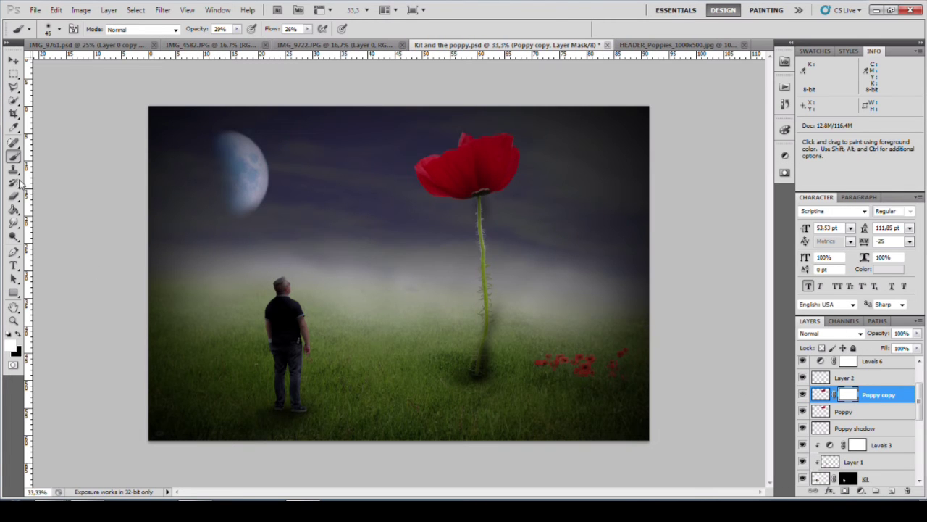
Mask out the stem on Poppy copy with a 100% opacity and flow brush
{"action": "key", "text": "ctrl+plus"}
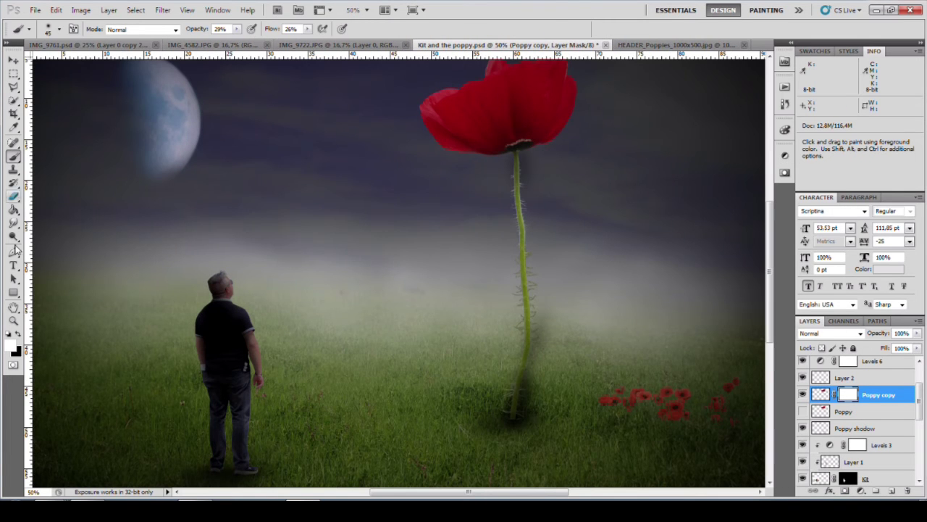
{"action": "right_click", "coordinate": [512, 417]}
{"action": "key", "text": "Return"}
{"action": "key", "text": "0"}
{"action": "key", "text": "shift+0"}
{"action": "mouse_move", "coordinate": [513, 417]}
{"action": "left_mouse_down"}
{"action": "mouse_move", "coordinate": [526, 321]}
{"action": "mouse_move", "coordinate": [521, 194]}
{"action": "left_mouse_up"}
{"action": "right_click", "coordinate": [523, 350]}
{"action": "key", "text": "Return"}
{"action": "key", "text": "ctrl+plus"}
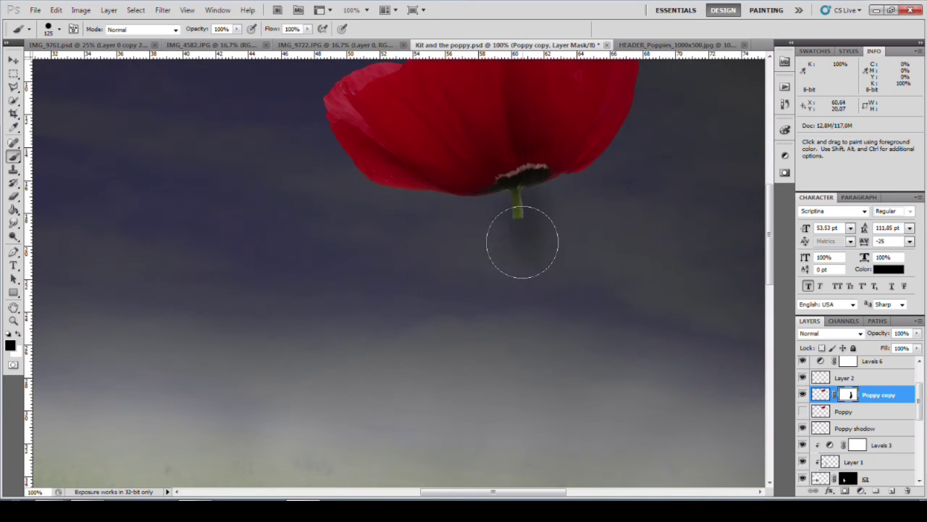
{"action": "key", "text": "ctrl+minus"}
Hide Poppy copy and paint the petals out of the original Poppy layer's mask
{"action": "left_click", "coordinate": [802, 428]}
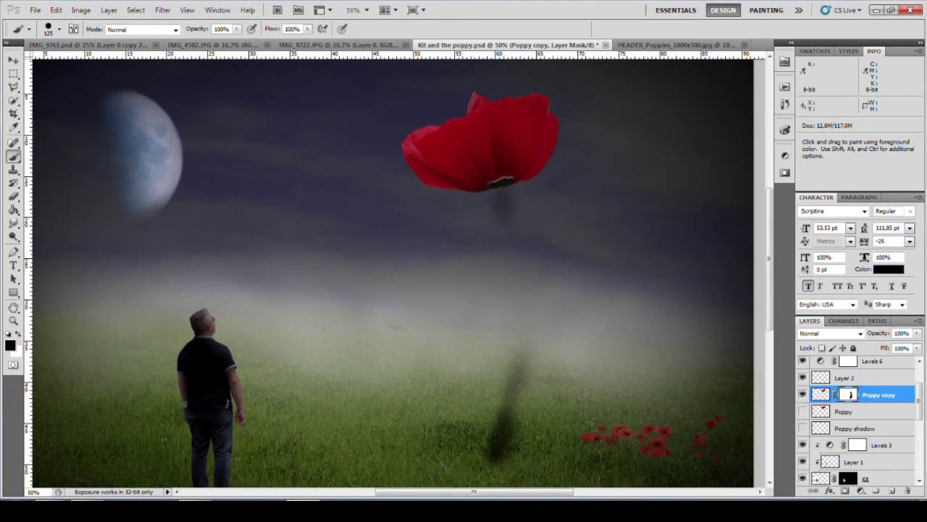
{"action": "left_click", "coordinate": [845, 377]}
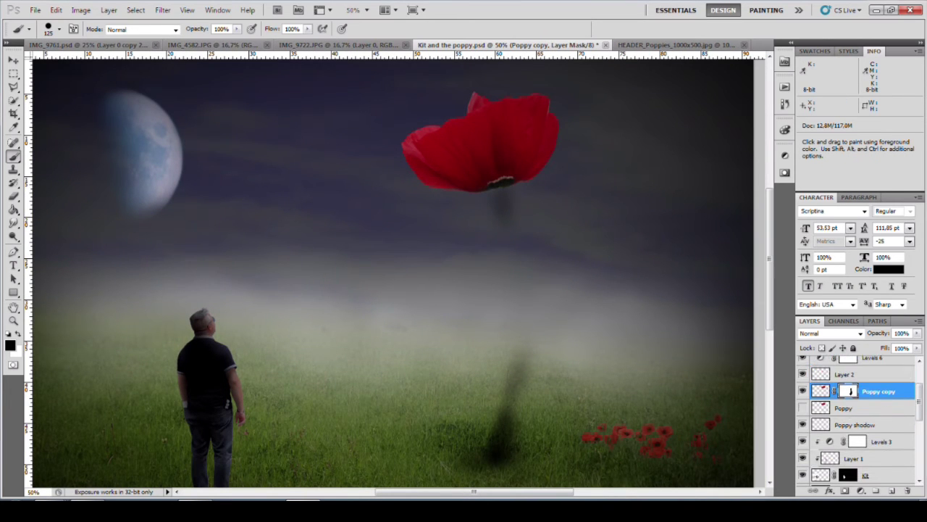
{"action": "left_click", "coordinate": [802, 408]}
{"action": "left_click", "coordinate": [870, 408]}
{"action": "left_click", "coordinate": [803, 391]}
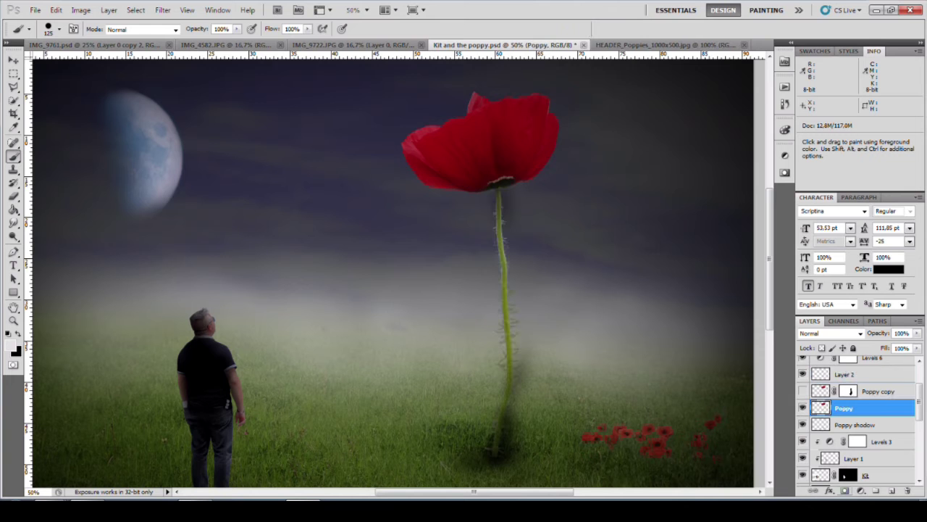
{"action": "left_click", "coordinate": [435, 145], "text": "ctrl"}
{"action": "left_click_drag", "start_coordinate": [405, 173], "coordinate": [468, 191]}
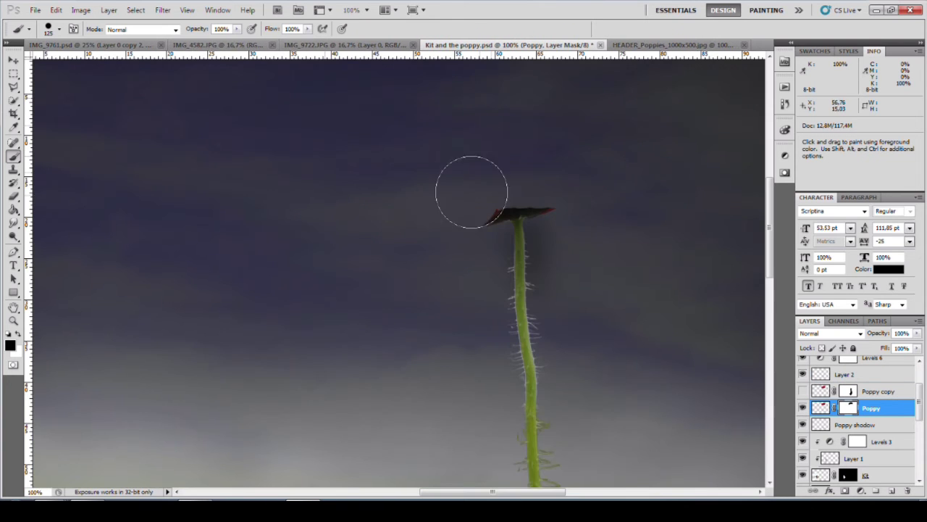
{"action": "left_click", "coordinate": [492, 174], "text": "ctrl"}
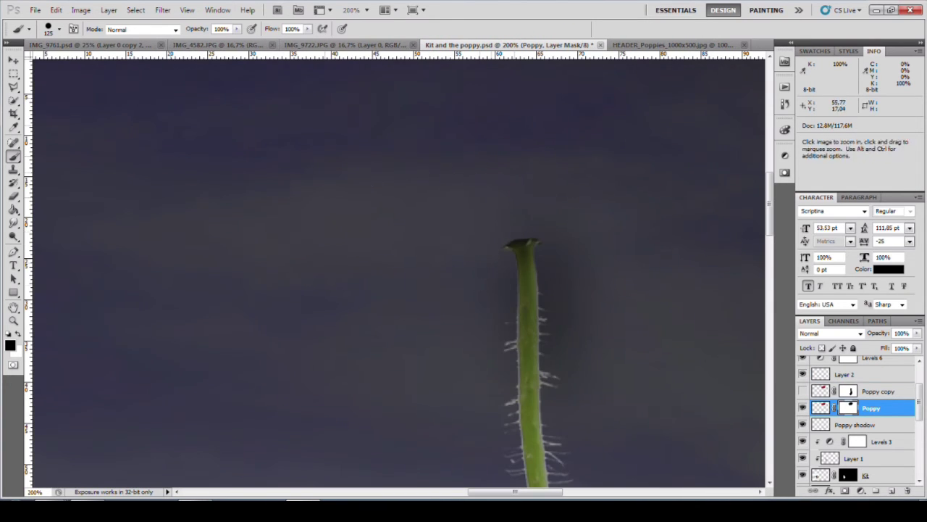
{"action": "key", "text": "ctrl+0"}
{"action": "left_click", "coordinate": [845, 374]}
Rename Poppy copy to Poppy flower, then move Layer 2 below it and clip it
{"action": "left_click", "coordinate": [803, 392]}
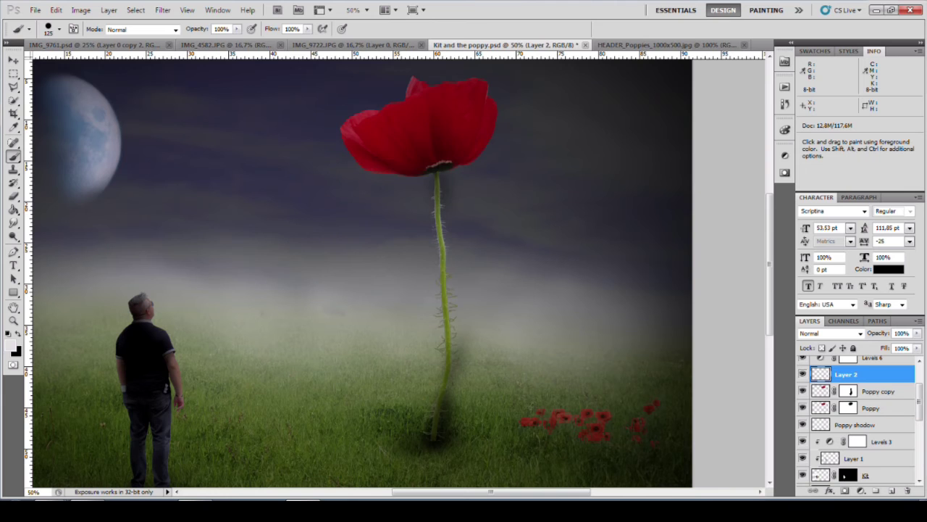
{"action": "double_click", "coordinate": [877, 391]}
{"action": "type", "text": "flower"}
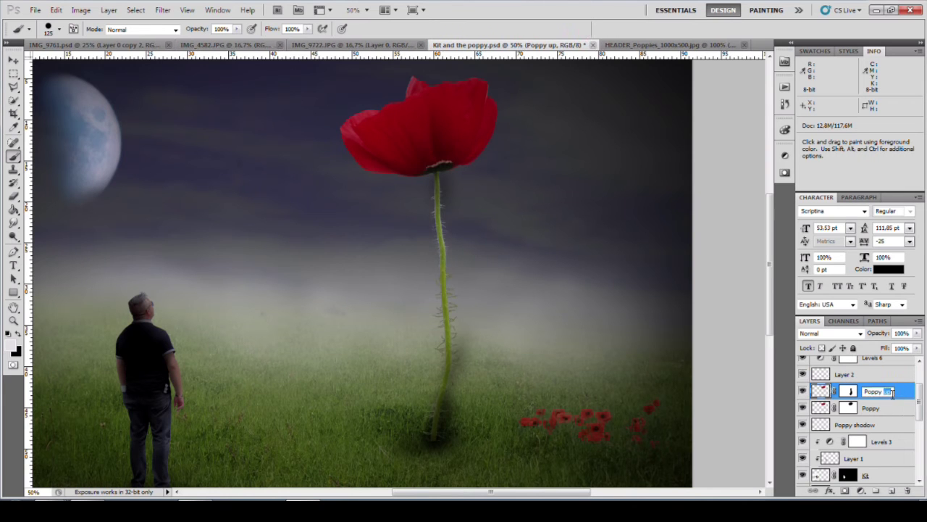
{"action": "key", "text": "Return"}
{"action": "left_click_drag", "start_coordinate": [844, 373], "coordinate": [845, 398]}
{"action": "right_click", "coordinate": [845, 397]}
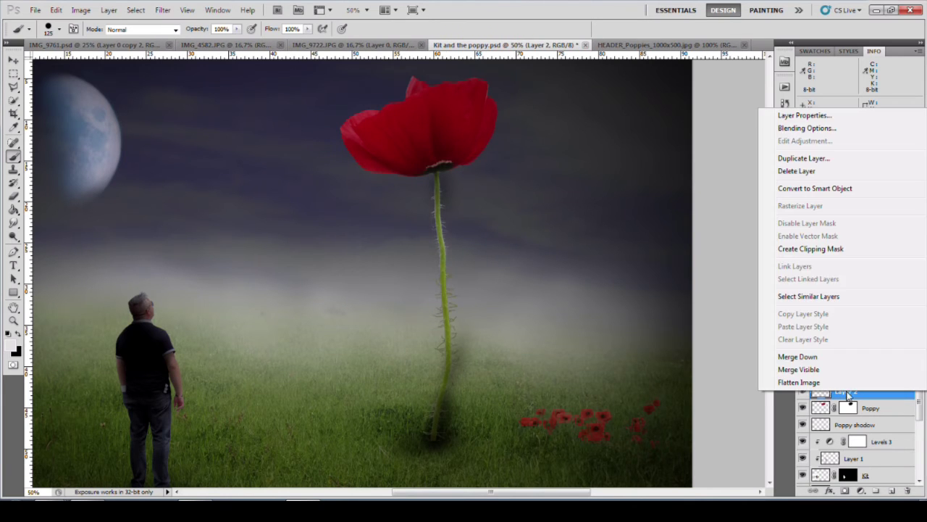
{"action": "left_click", "coordinate": [833, 255]}
Move Levels 6 below Poppy flower as a clipping mask, then select Poppy flower
{"action": "scroll", "coordinate": [845, 455], "scroll_direction": "up", "scroll_amount": 2}
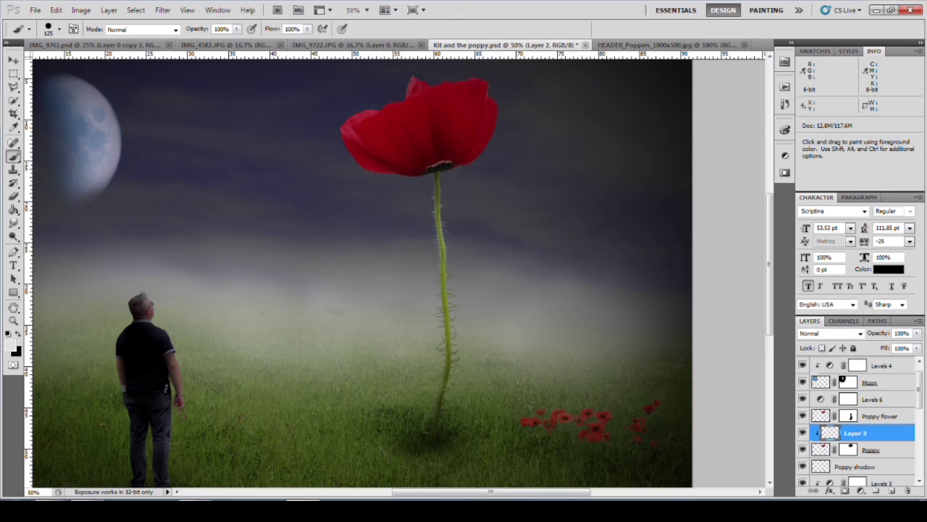
{"action": "left_click", "coordinate": [869, 400]}
{"action": "left_click_drag", "start_coordinate": [870, 399], "coordinate": [869, 420]}
{"action": "right_click", "coordinate": [870, 416]}
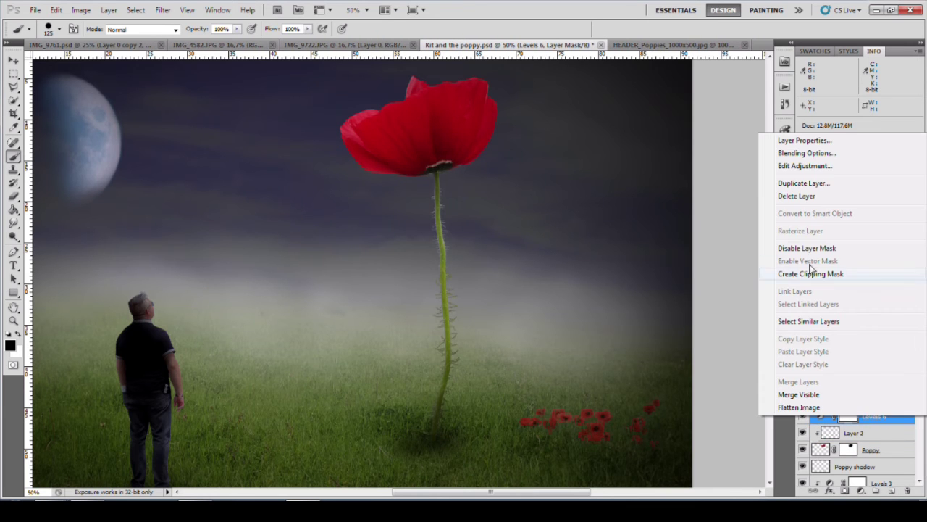
{"action": "left_click", "coordinate": [840, 274]}
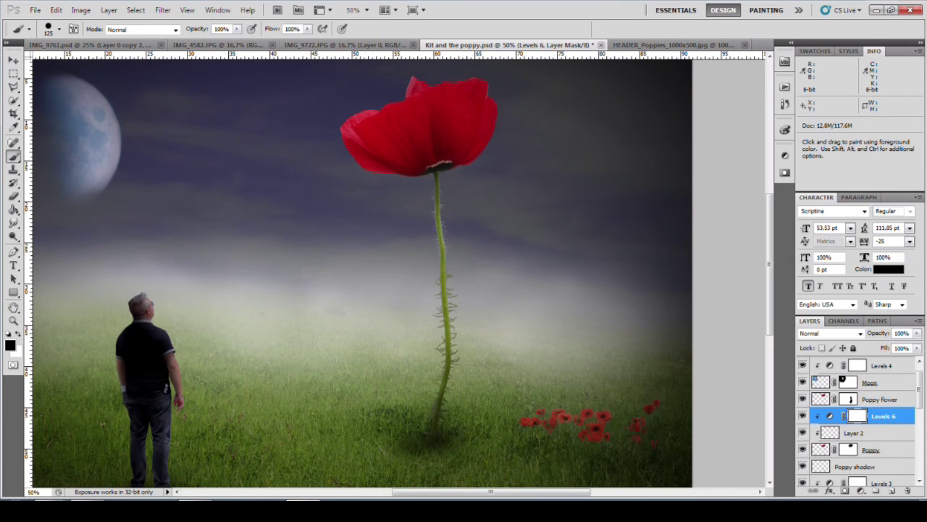
{"action": "left_click", "coordinate": [879, 399]}
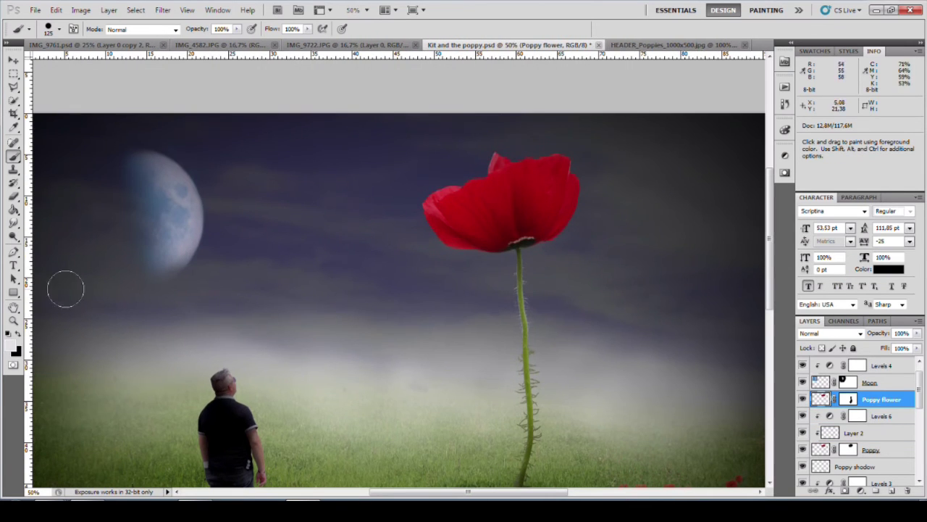
Add a Brightness/Contrast adjustment and give the poppy a pink Outer Glow with a larger size
{"action": "left_click", "coordinate": [847, 491]}
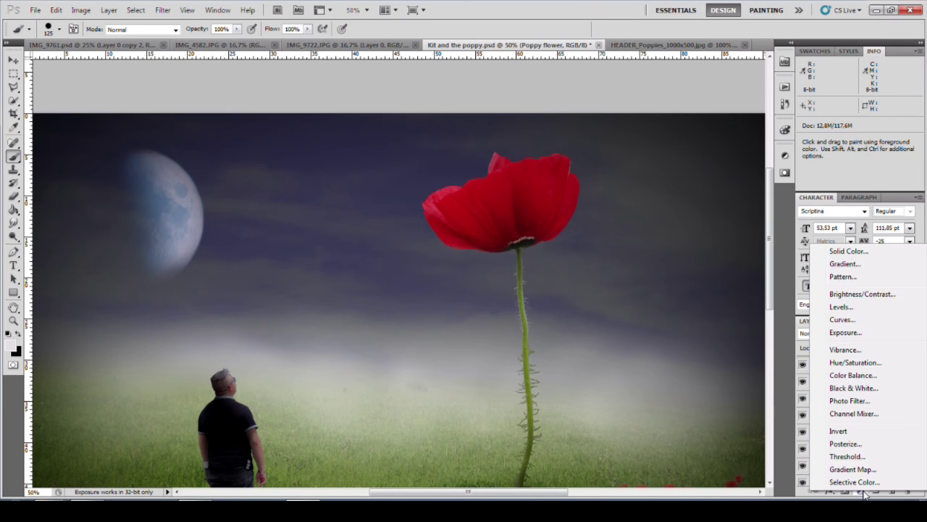
{"action": "left_click", "coordinate": [713, 218]}
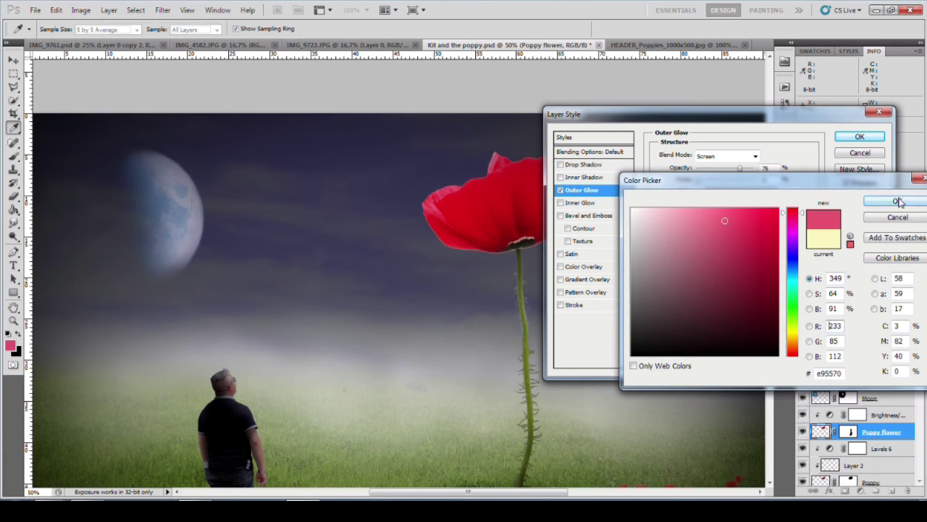
{"action": "left_click", "coordinate": [897, 200]}
{"action": "left_click_drag", "start_coordinate": [742, 254], "coordinate": [753, 254]}
Set the poppy's glow blend mode to Screen, apply it, and create a new Layer 4
{"action": "left_click", "coordinate": [756, 157]}
{"action": "left_click", "coordinate": [756, 157]}
{"action": "key", "text": "Up"}
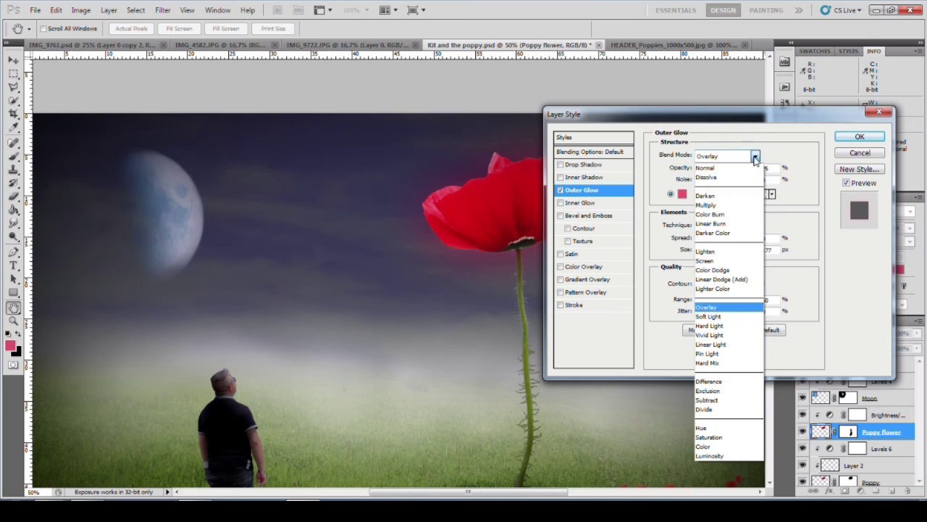
{"action": "left_click", "coordinate": [725, 260]}
{"action": "left_click", "coordinate": [860, 137]}
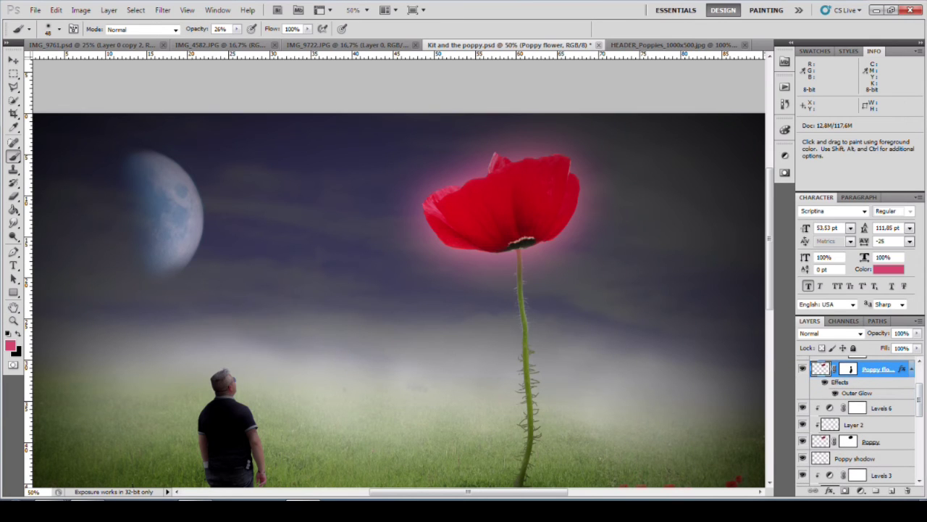
{"action": "left_click", "coordinate": [855, 458]}
{"action": "key", "text": "ctrl+shift+alt+n"}
Move Layer 4 down two positions and ready a large soft pink brush at 8% opacity
{"action": "key", "text": "ctrl+]"}
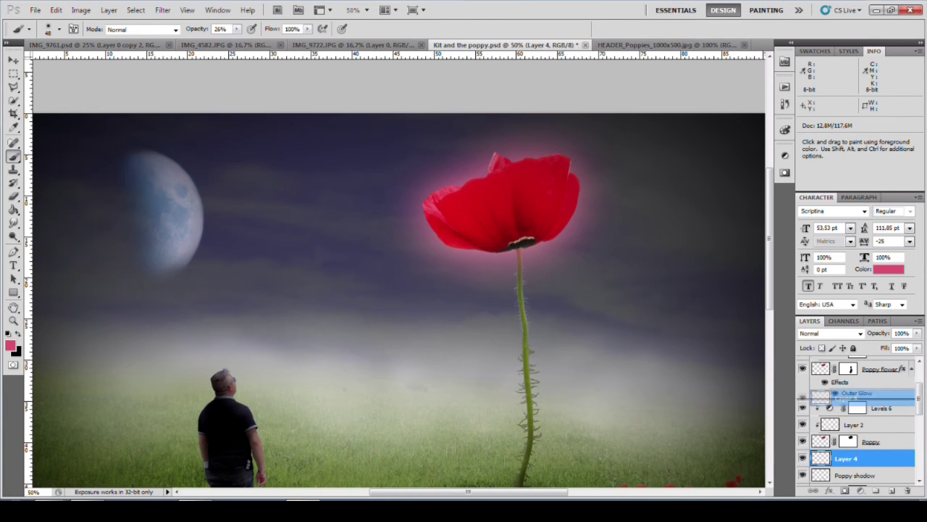
{"action": "key", "text": "ctrl+]"}
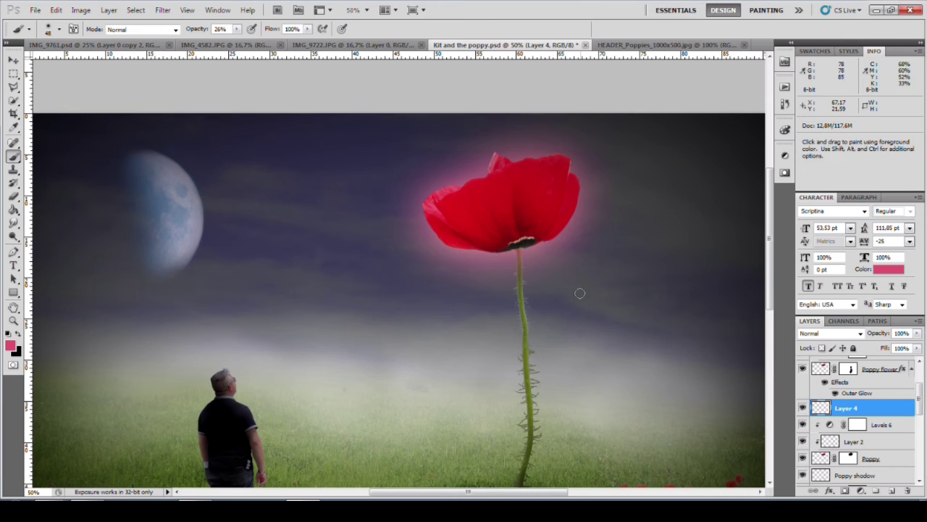
{"action": "key", "text": "ctrl+minus"}
{"action": "right_click", "coordinate": [468, 232]}
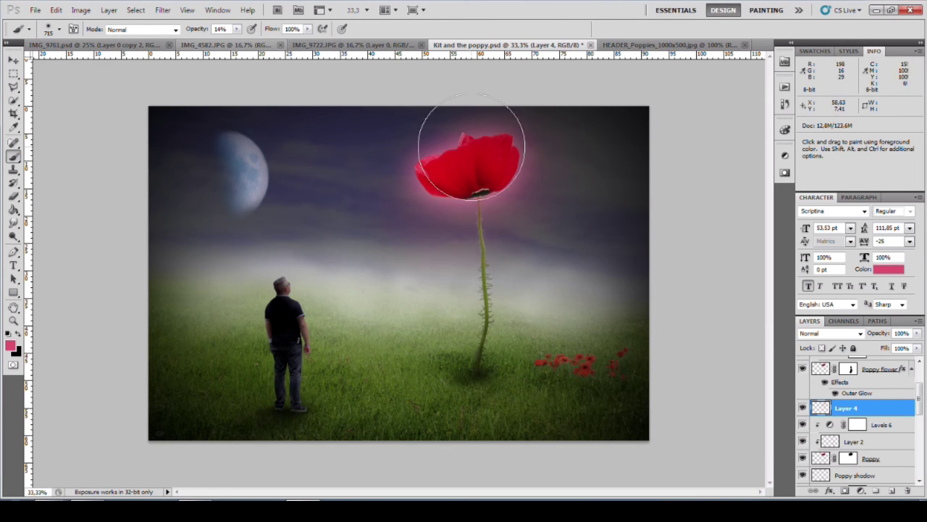
{"action": "key", "text": "0"}
{"action": "key", "text": "8"}
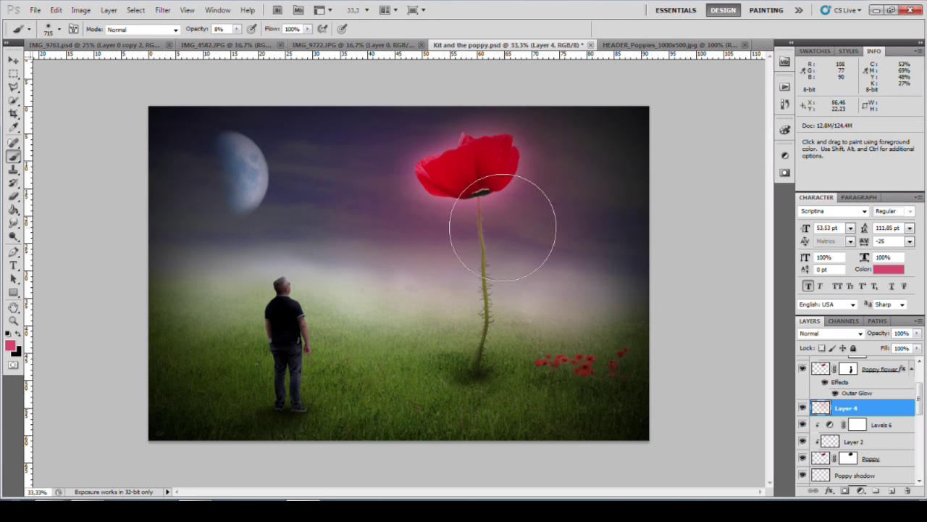
{"action": "key", "text": "ctrl+plus"}
{"action": "scroll", "coordinate": [918, 391], "scroll_direction": "up", "scroll_amount": 3}
On Layer 1, clipped to the man, paint pink light onto his head at 25% opacity
{"action": "scroll", "coordinate": [919, 392], "scroll_direction": "down", "scroll_amount": 3}
{"action": "left_click", "coordinate": [855, 411]}
{"action": "right_click", "coordinate": [246, 307]}
{"action": "scroll", "coordinate": [247, 308], "scroll_direction": "up", "scroll_amount": 2}
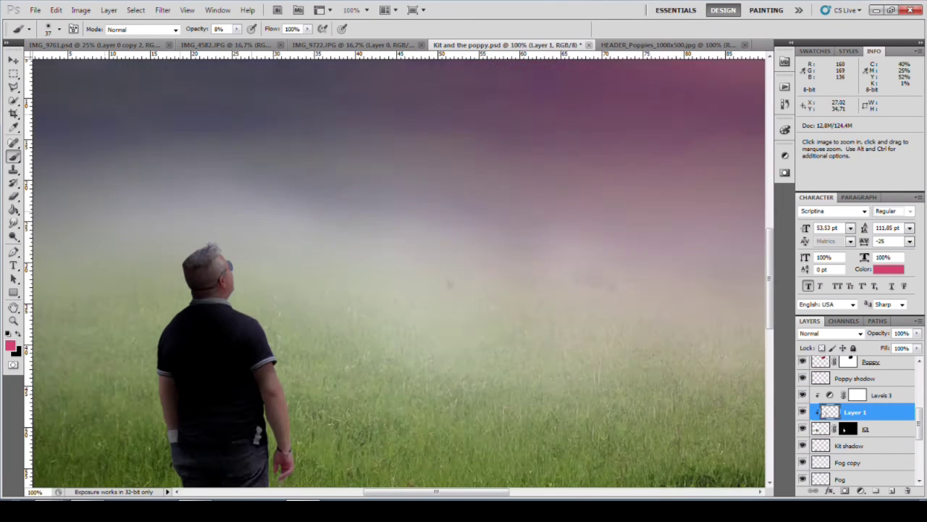
{"action": "scroll", "coordinate": [145, 304], "scroll_direction": "up", "scroll_amount": 2}
{"action": "right_click", "coordinate": [358, 262]}
{"action": "key", "text": "Return"}
{"action": "key", "text": "2"}
{"action": "key", "text": "5"}
{"action": "left_click_drag", "start_coordinate": [279, 174], "coordinate": [297, 181]}
Resize the brush along the man's shoulders and arm, settling on size 31
{"action": "scroll", "coordinate": [347, 302], "scroll_direction": "down", "scroll_amount": 2}
{"action": "scroll", "coordinate": [347, 303], "scroll_direction": "down", "scroll_amount": 2}
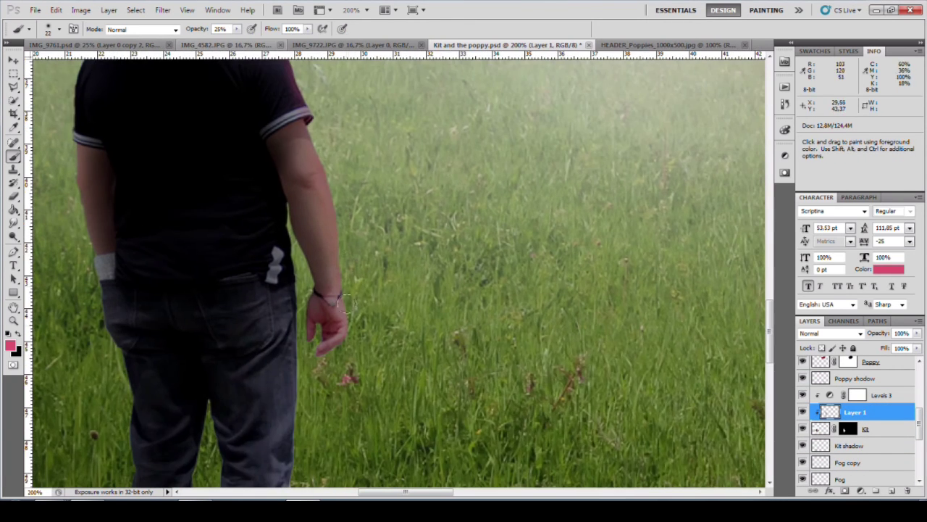
{"action": "scroll", "coordinate": [322, 150], "scroll_direction": "down", "scroll_amount": 2}
{"action": "scroll", "coordinate": [322, 150], "scroll_direction": "down", "scroll_amount": 2}
{"action": "scroll", "coordinate": [322, 150], "scroll_direction": "up", "scroll_amount": 8}
{"action": "right_click", "coordinate": [451, 200]}
{"action": "key", "text": "Return"}
{"action": "scroll", "coordinate": [433, 139], "scroll_direction": "down", "scroll_amount": 4}
{"action": "scroll", "coordinate": [444, 207], "scroll_direction": "down", "scroll_amount": 1}
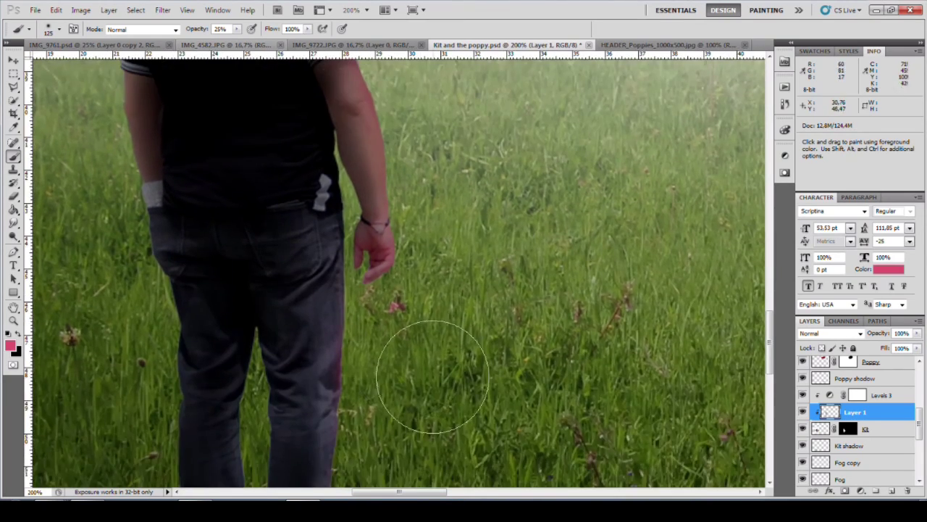
{"action": "scroll", "coordinate": [425, 341], "scroll_direction": "down", "scroll_amount": 2}
{"action": "right_click", "coordinate": [298, 265]}
{"action": "key", "text": "Return"}
Scroll through the layers and select the Poppies shadow layer
{"action": "scroll", "coordinate": [345, 194], "scroll_direction": "up", "scroll_amount": 8}
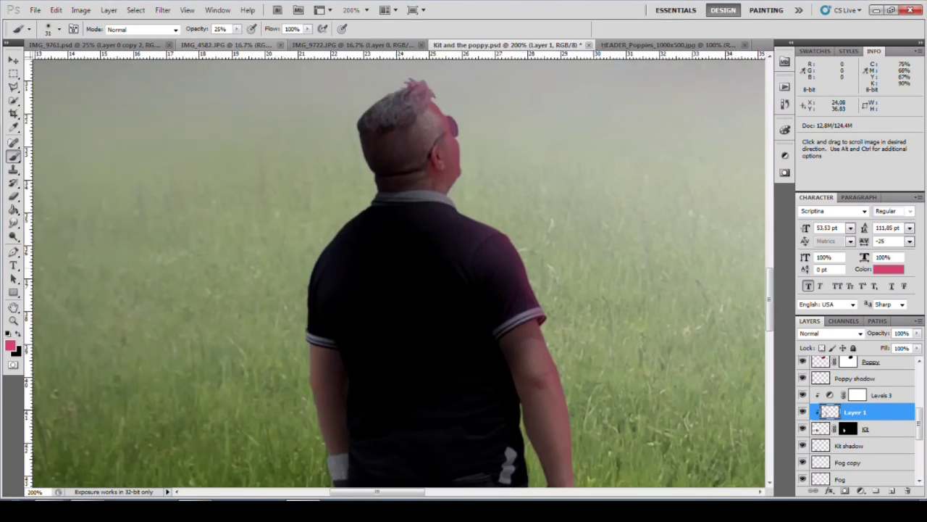
{"action": "scroll", "coordinate": [345, 194], "scroll_direction": "up", "scroll_amount": 1}
{"action": "scroll", "coordinate": [370, 229], "scroll_direction": "down", "scroll_amount": 1}
{"action": "scroll", "coordinate": [406, 239], "scroll_direction": "down", "scroll_amount": 1}
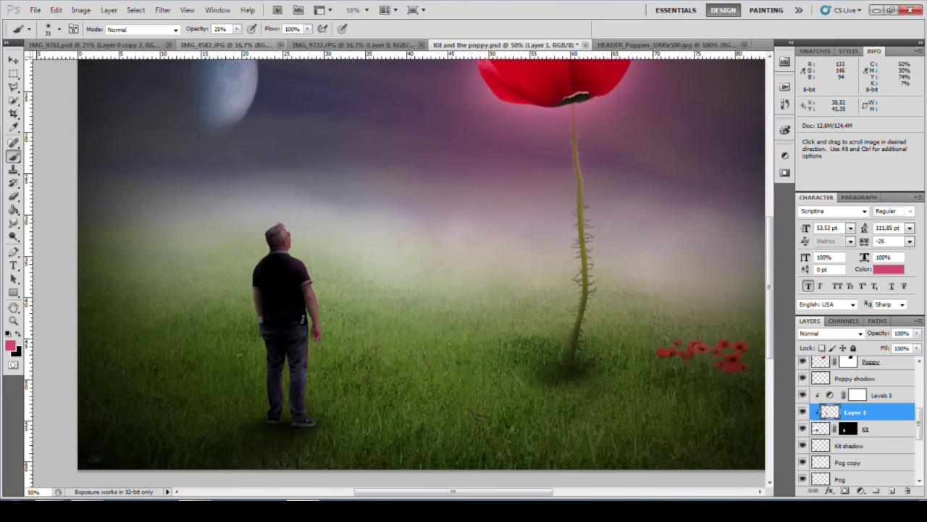
{"action": "scroll", "coordinate": [440, 254], "scroll_direction": "down", "scroll_amount": 2}
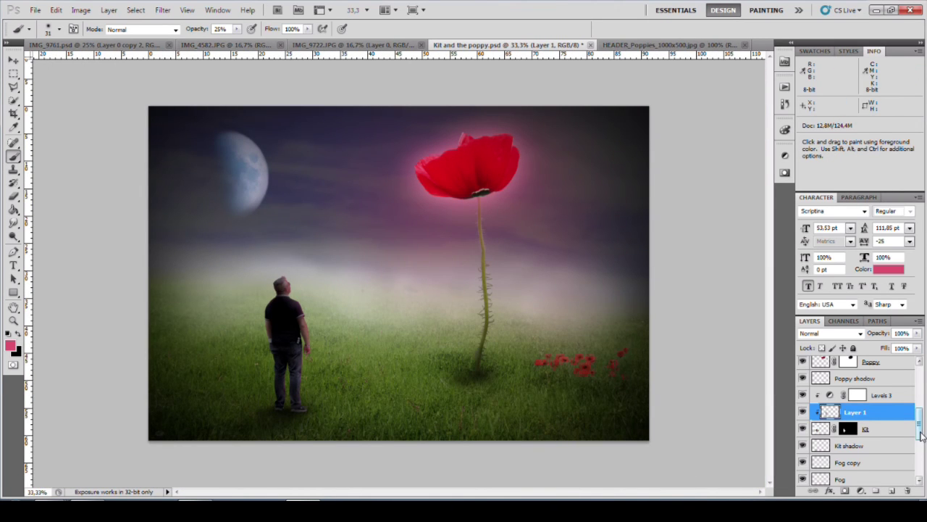
{"action": "scroll", "coordinate": [859, 421], "scroll_direction": "down", "scroll_amount": 3}
{"action": "scroll", "coordinate": [858, 421], "scroll_direction": "down", "scroll_amount": 2}
{"action": "left_click", "coordinate": [858, 394]}
{"action": "scroll", "coordinate": [489, 329], "scroll_direction": "up", "scroll_amount": 2}
Set the brush to size 145 and 7% opacity
{"action": "right_click", "coordinate": [536, 348]}
{"action": "key", "text": "Return"}
{"action": "scroll", "coordinate": [621, 356], "scroll_direction": "up", "scroll_amount": 2}
{"action": "right_click", "coordinate": [561, 349]}
{"action": "key", "text": "Return"}
{"action": "left_click_drag", "start_coordinate": [231, 42], "coordinate": [221, 42]}
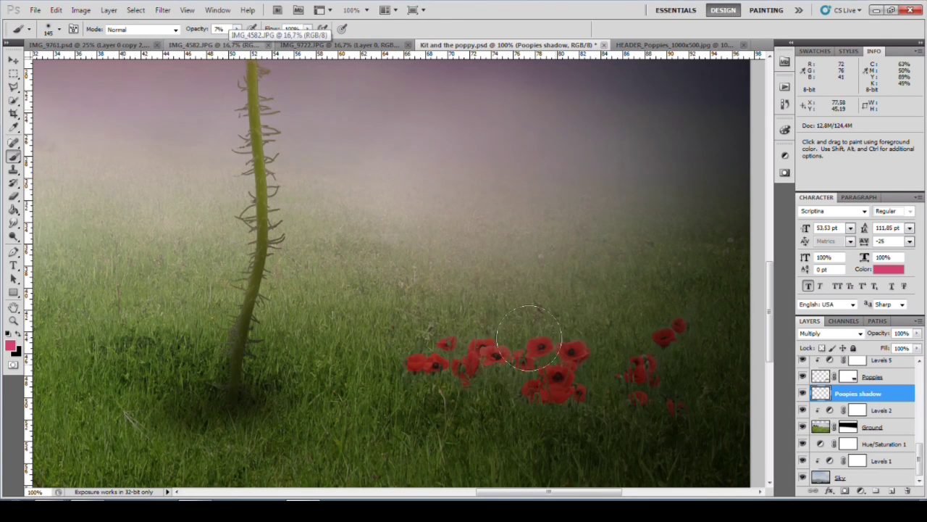
Tint the moon pink with Hue/Saturation: Hue +93, Saturation +30, Lightness +10
{"action": "scroll", "coordinate": [475, 338], "scroll_direction": "down", "scroll_amount": 3}
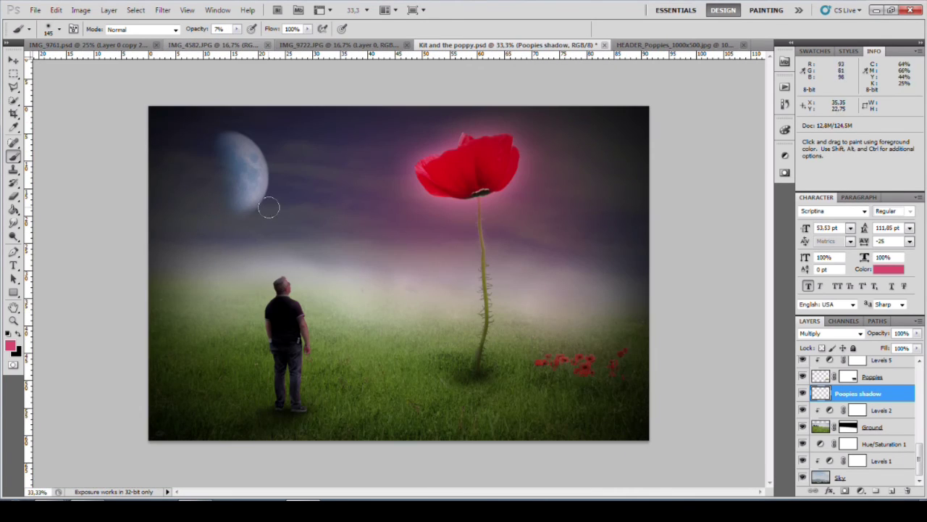
{"action": "left_click_drag", "start_coordinate": [712, 257], "coordinate": [718, 257]}
{"action": "mouse_move", "coordinate": [712, 215]}
{"action": "left_mouse_down"}
{"action": "mouse_move", "coordinate": [741, 215]}
{"action": "mouse_move", "coordinate": [730, 235]}
{"action": "left_mouse_up"}
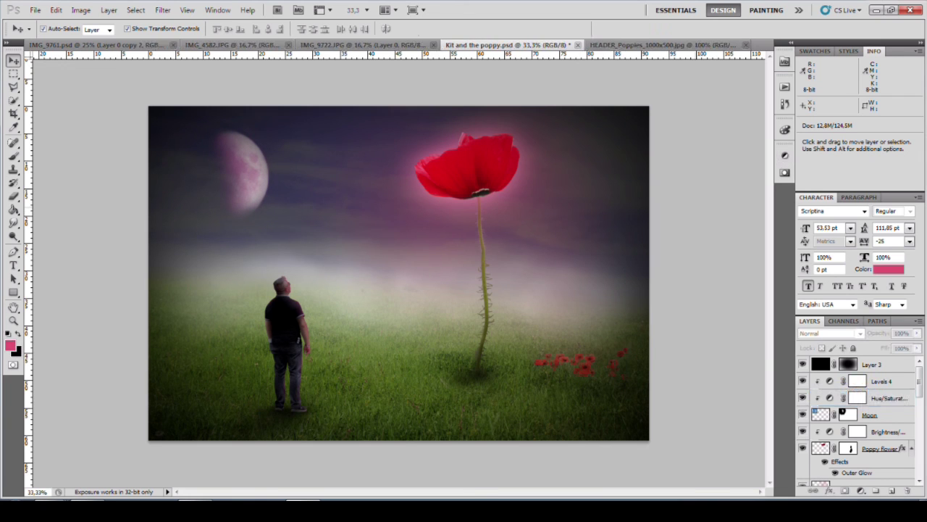
Set Layer 4 to Screen blend mode and paint a soft brownish patch at the poppy stem base
{"action": "left_click_drag", "start_coordinate": [922, 395], "coordinate": [921, 419]}
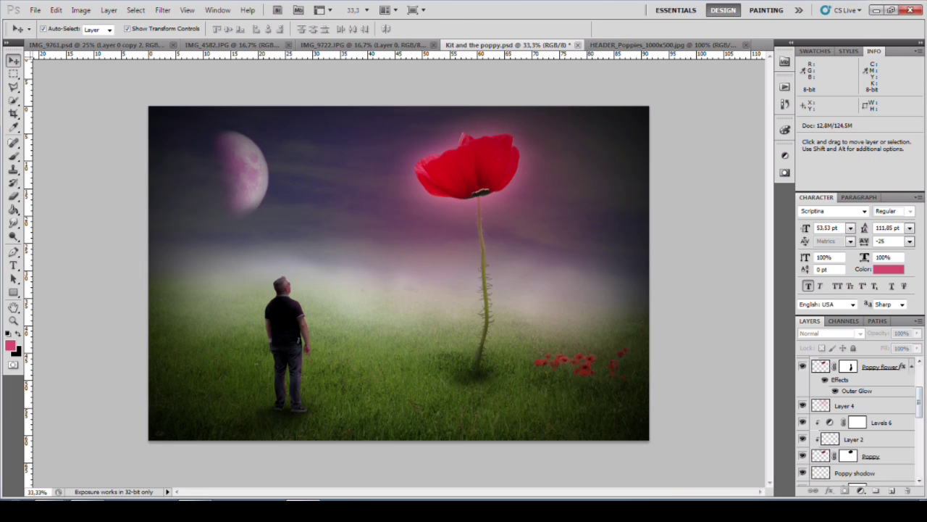
{"action": "left_click", "coordinate": [862, 406]}
{"action": "key", "text": "b"}
{"action": "right_click", "coordinate": [631, 378]}
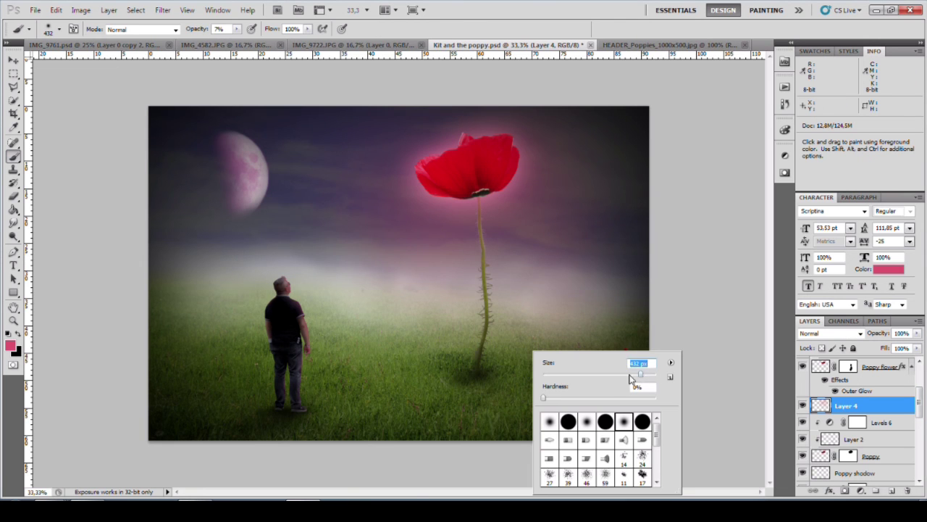
{"action": "left_click", "coordinate": [830, 333]}
{"action": "left_click", "coordinate": [826, 131]}
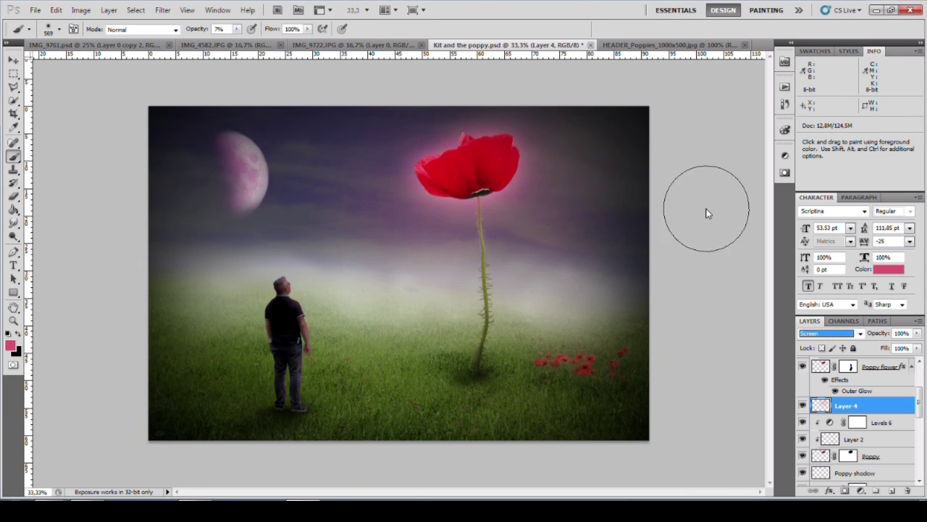
{"action": "left_click_drag", "start_coordinate": [529, 352], "coordinate": [518, 372]}
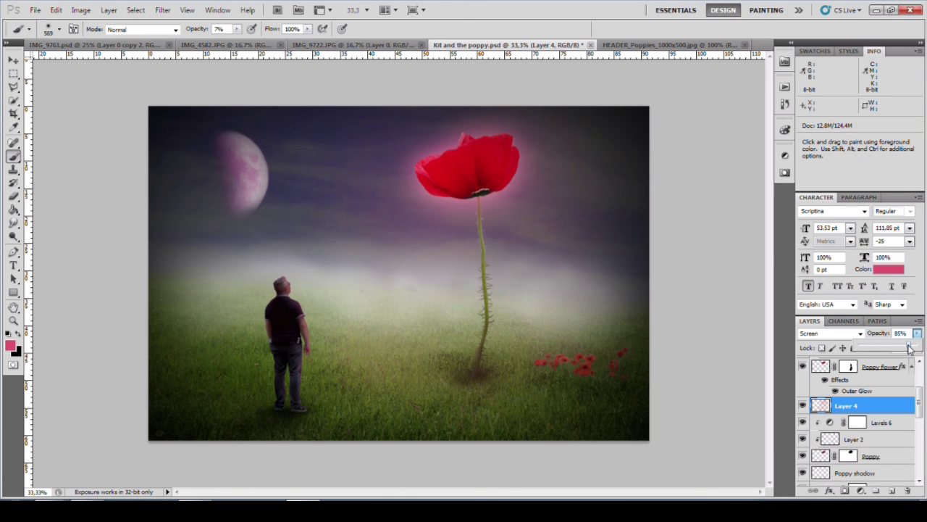
{"action": "right_click", "coordinate": [218, 225]}
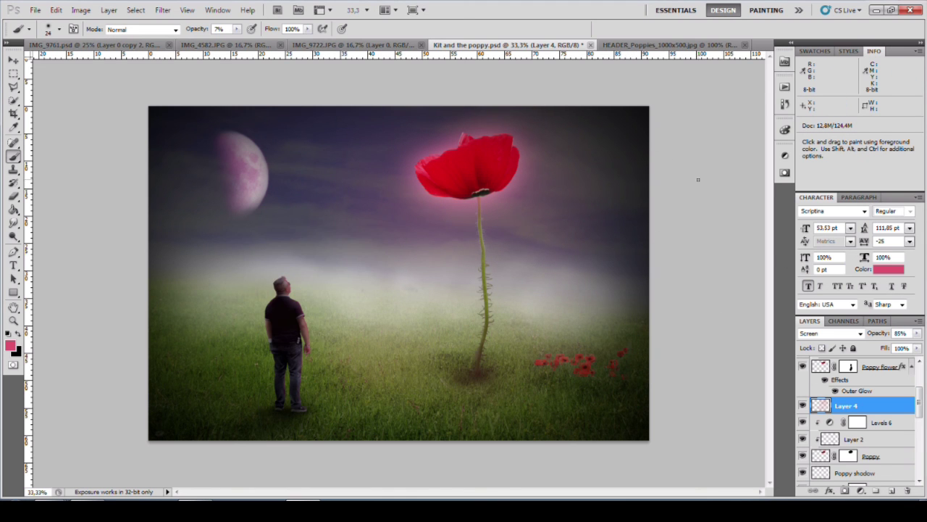